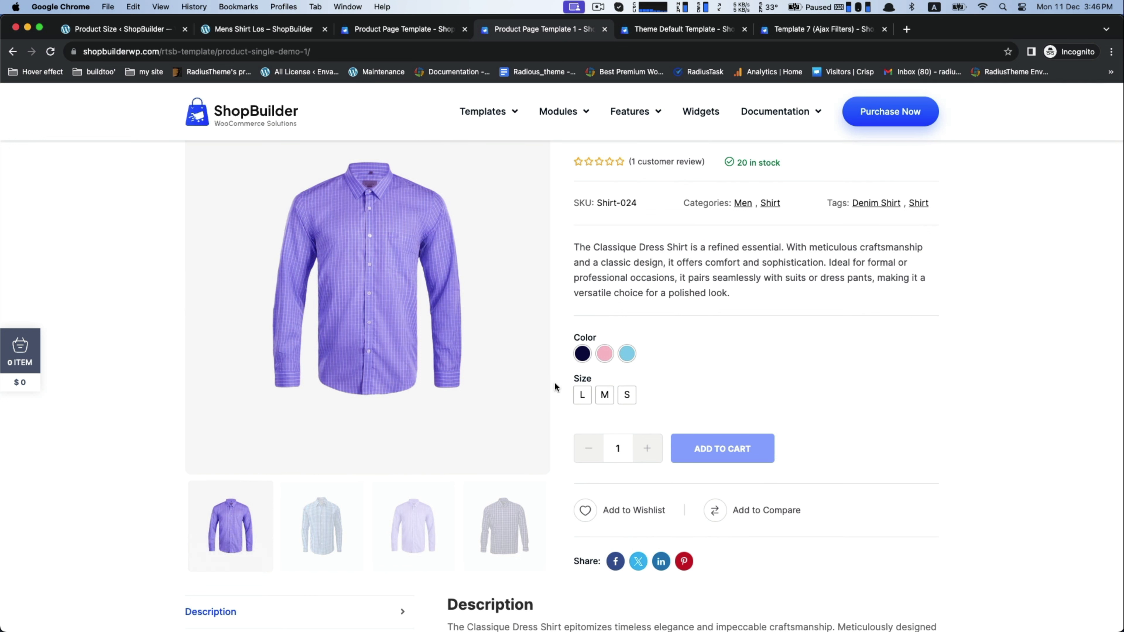
Step: Preview the Classique Dress Shirt in Navy Blue, size L, and clear the selection
click(581, 356)
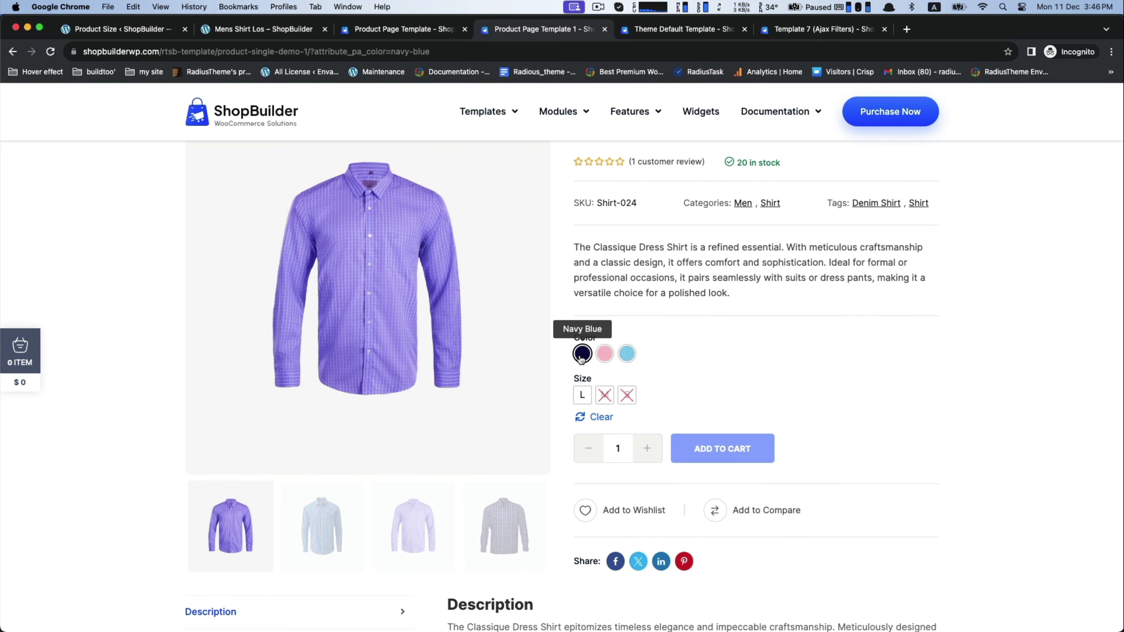
click(582, 395)
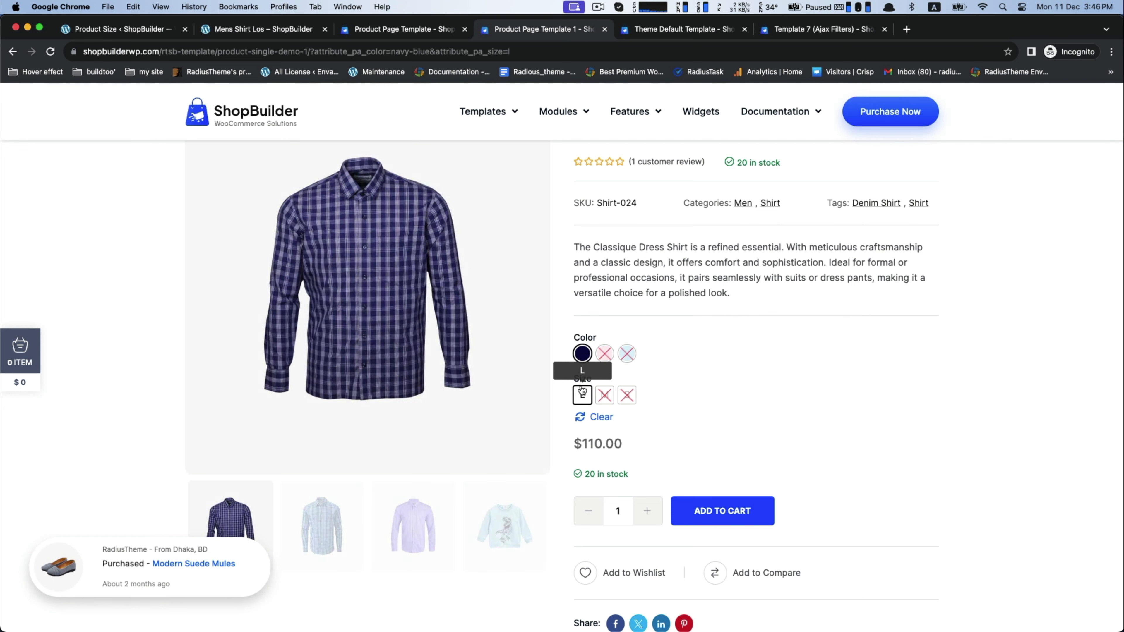
click(598, 416)
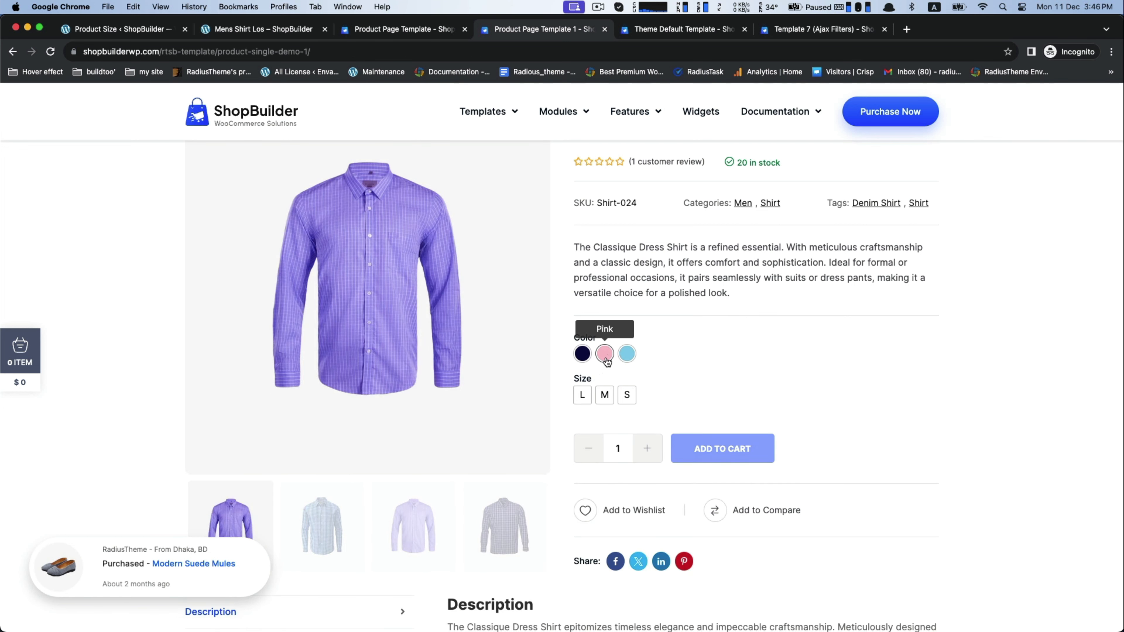
Step: Preview the dress shirt in Sky Blue, size S, clear the selection and look over the product details
click(626, 357)
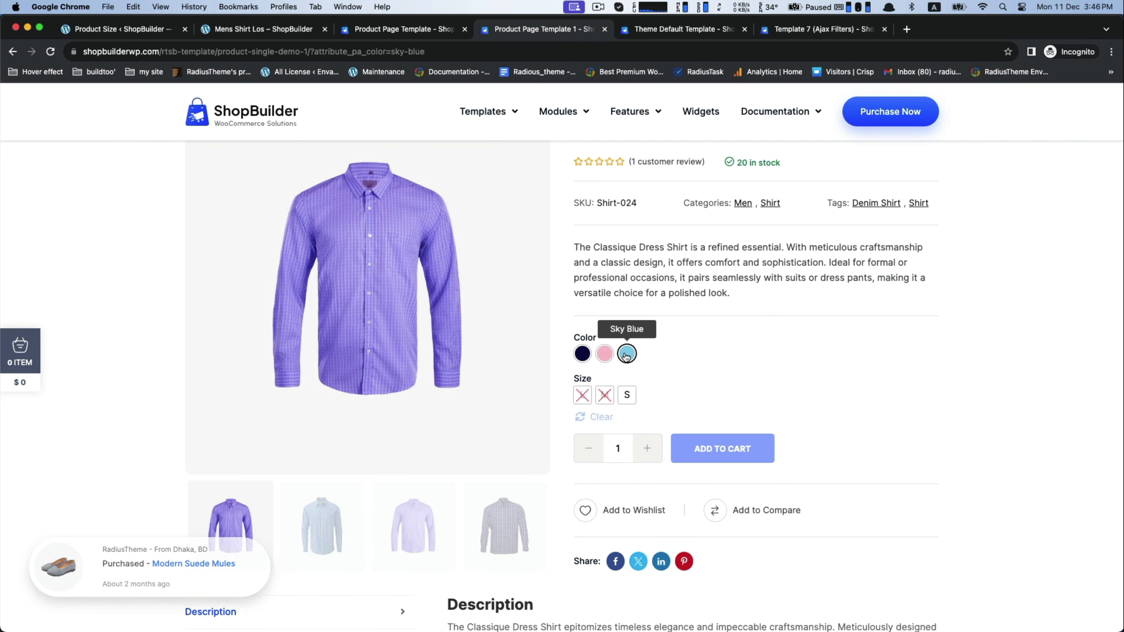
click(627, 394)
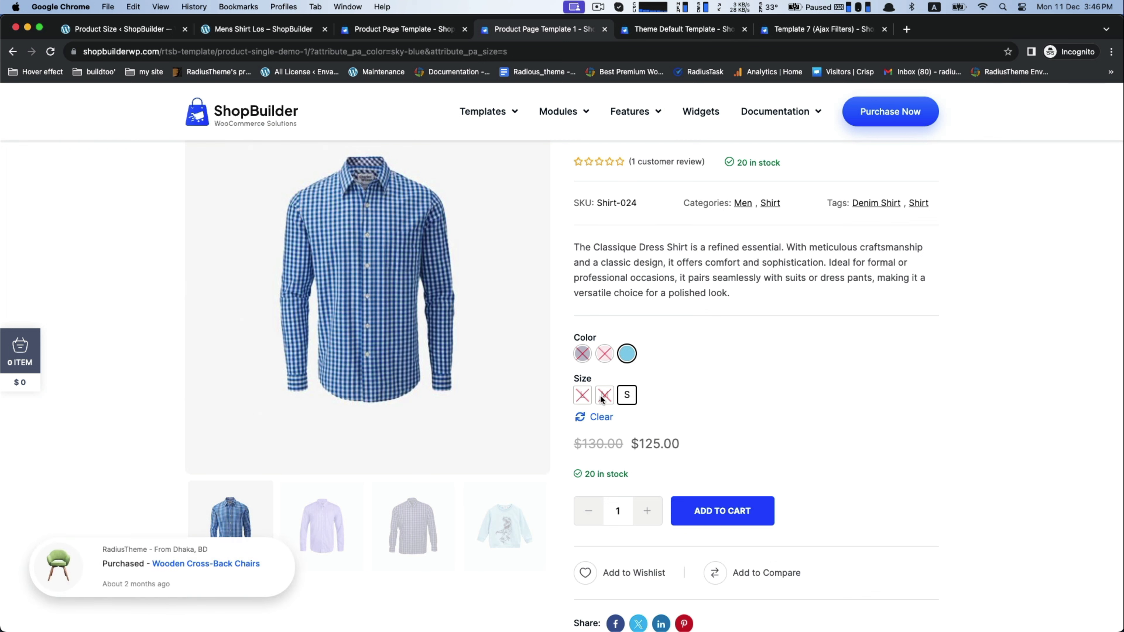
click(600, 418)
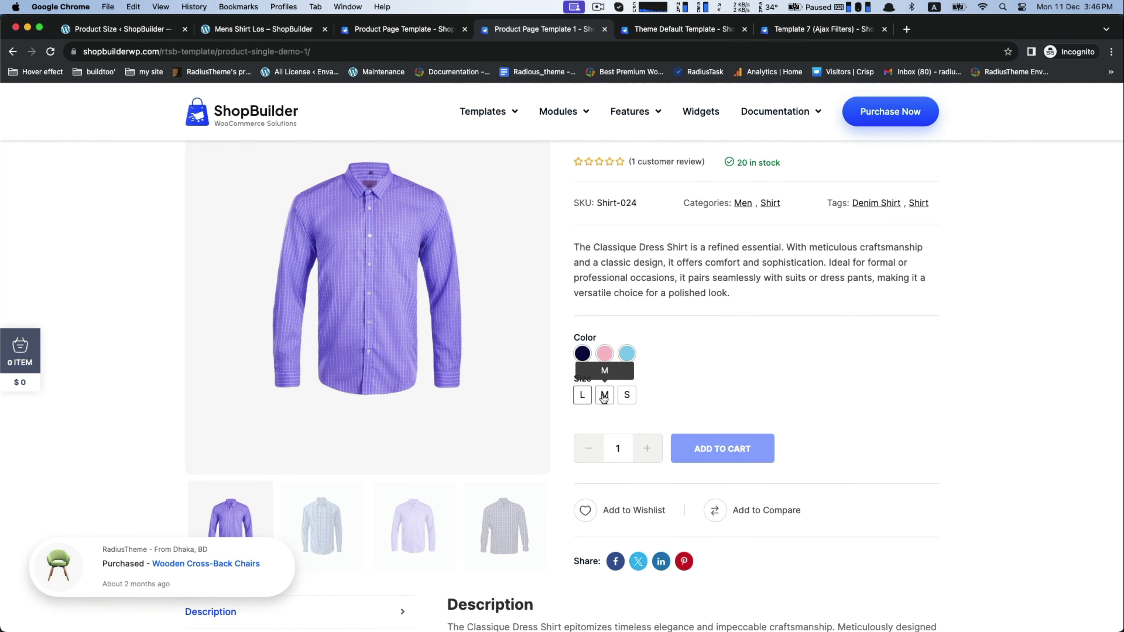
scroll(748, 364, up, 5)
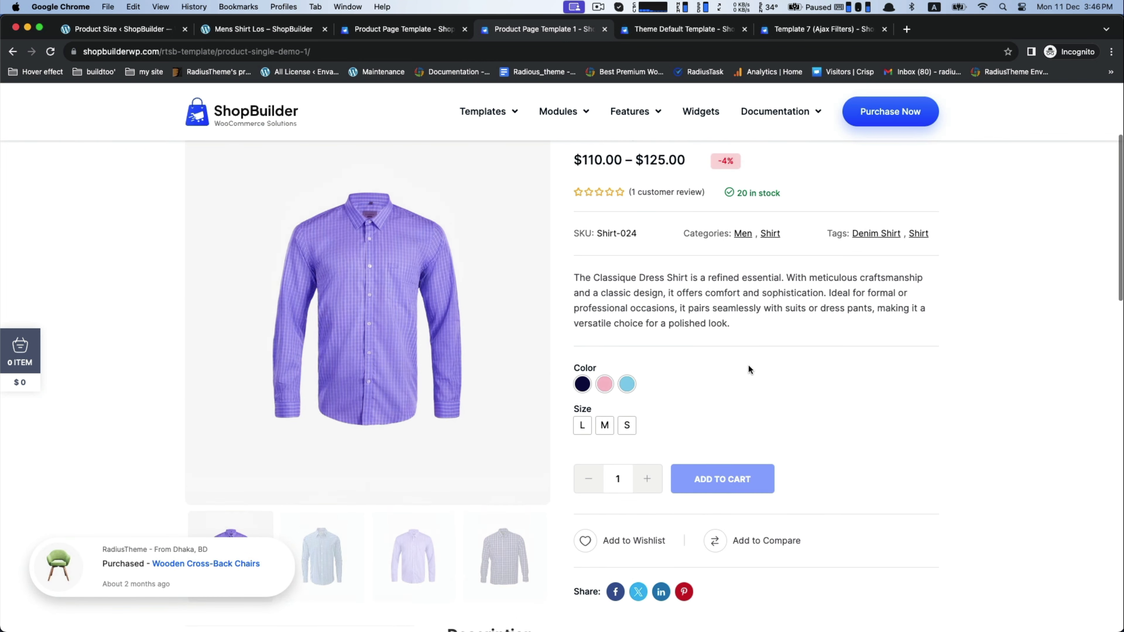
scroll(748, 365, down, 5)
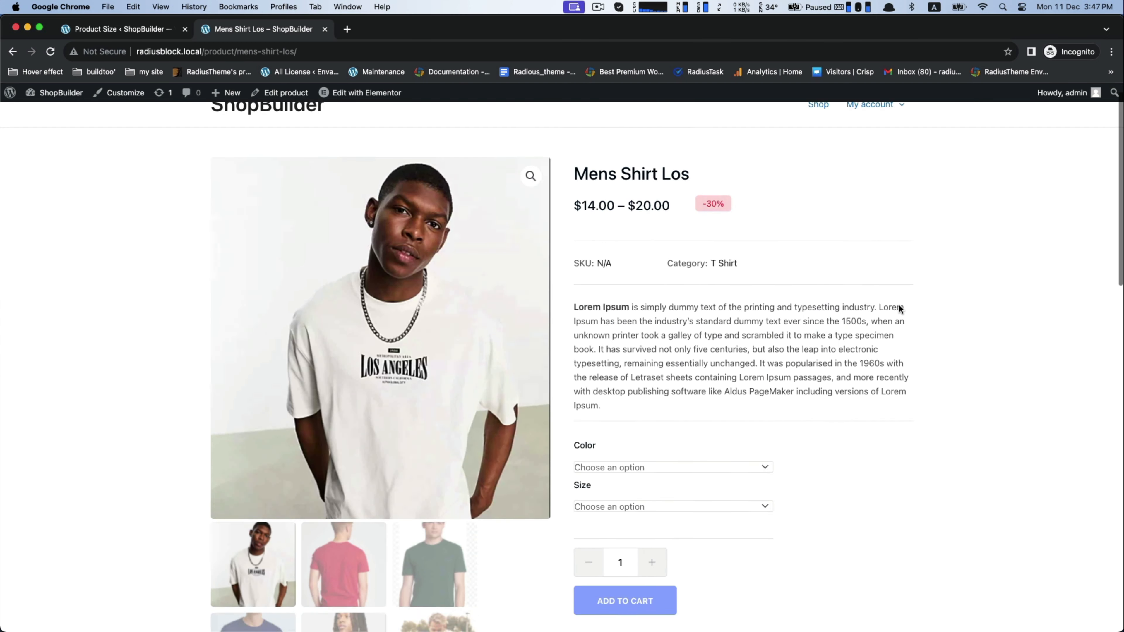
scroll(898, 304, down, 6)
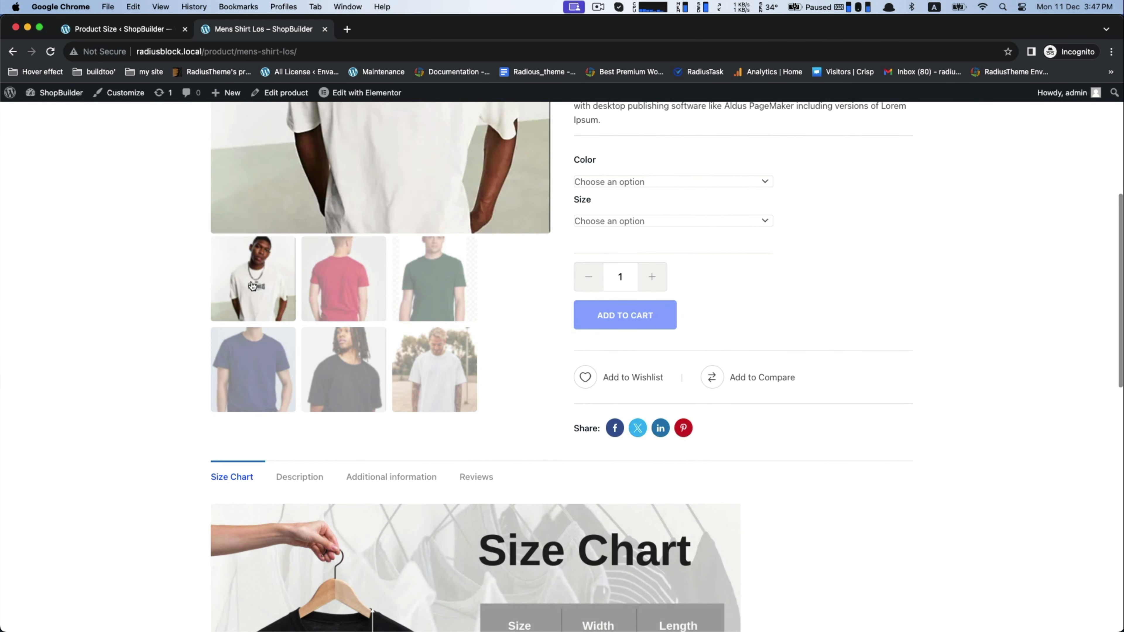
Step: View the red and green T-shirt images in the Mens Shirt Los product gallery
scroll(273, 302, up, 4)
click(339, 398)
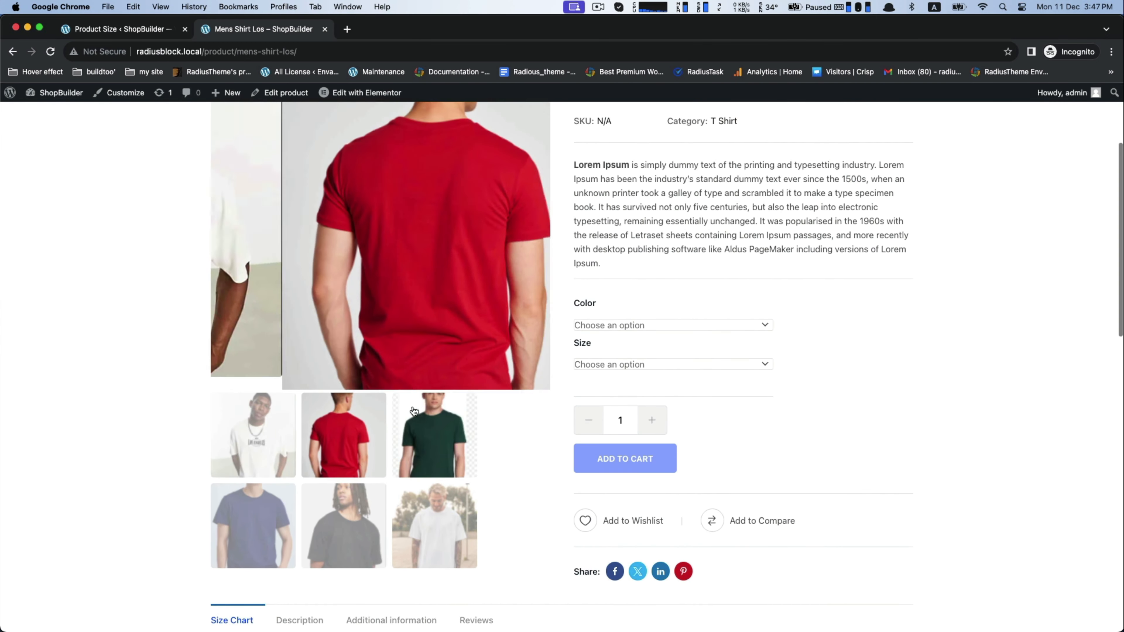
click(462, 441)
scroll(354, 469, down, 3)
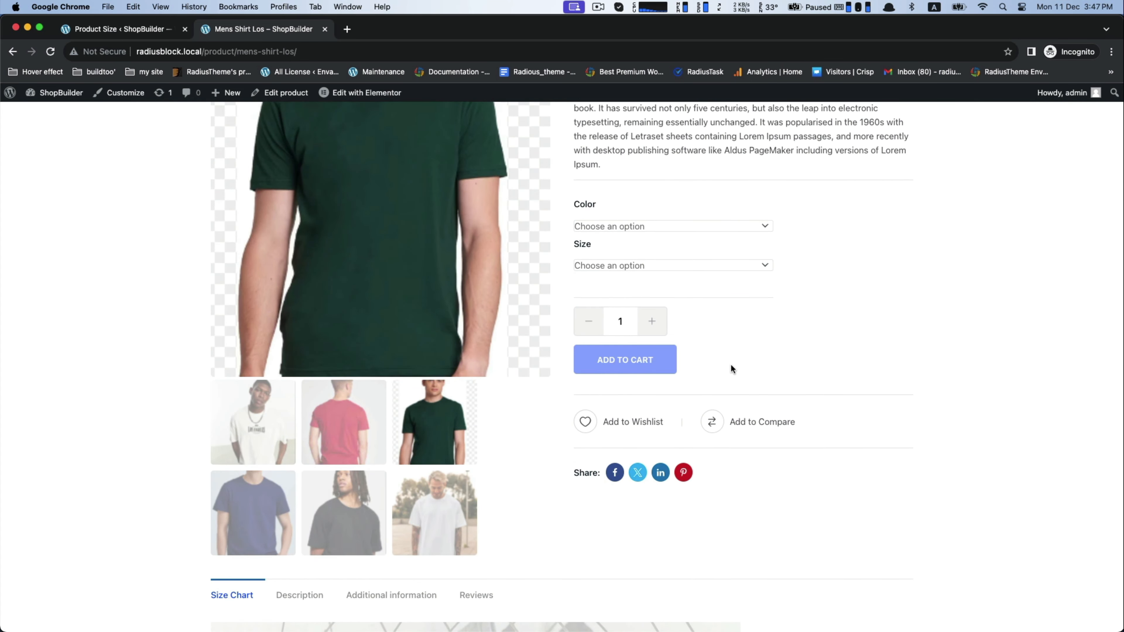
Step: Preview the Mens Shirt Los variation with color Blue and size M
scroll(817, 357, up, 4)
click(736, 377)
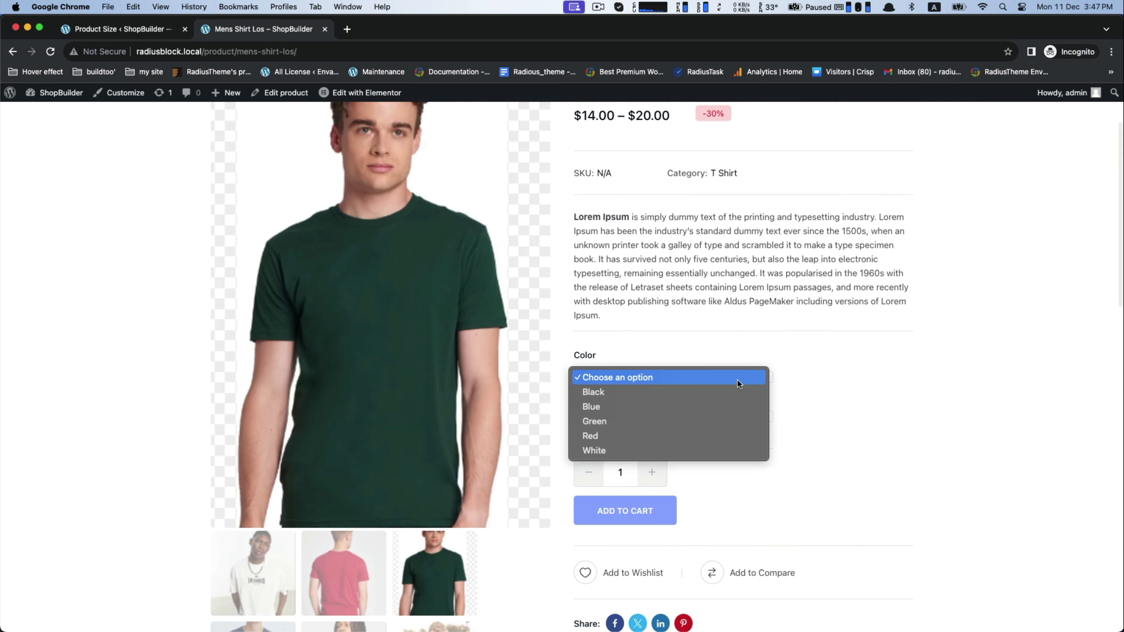
click(589, 406)
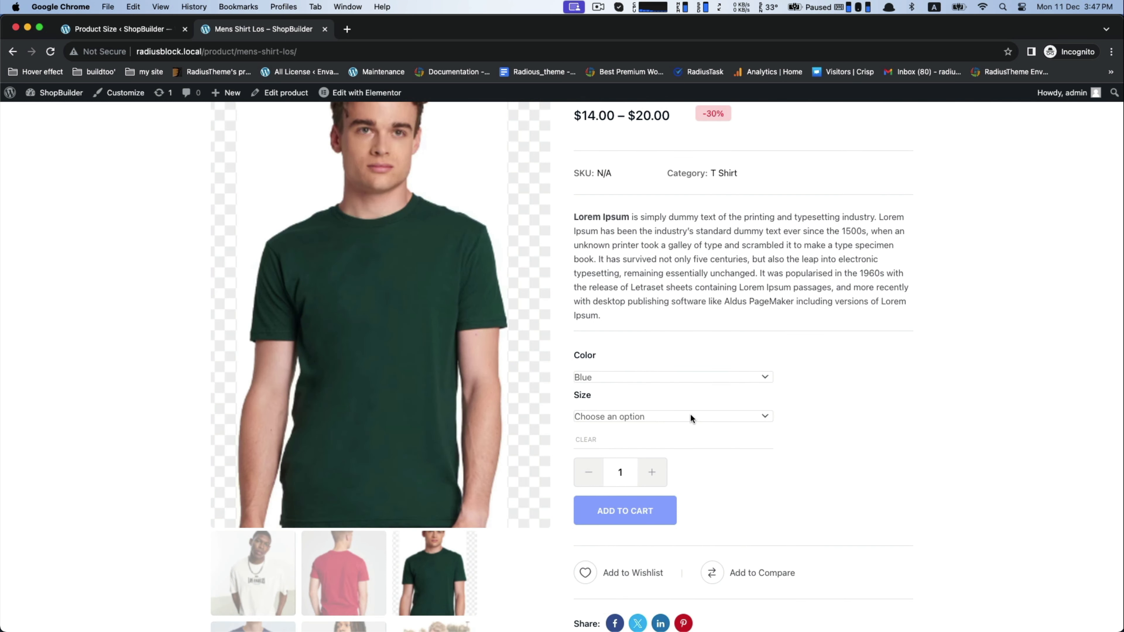
click(690, 415)
click(596, 444)
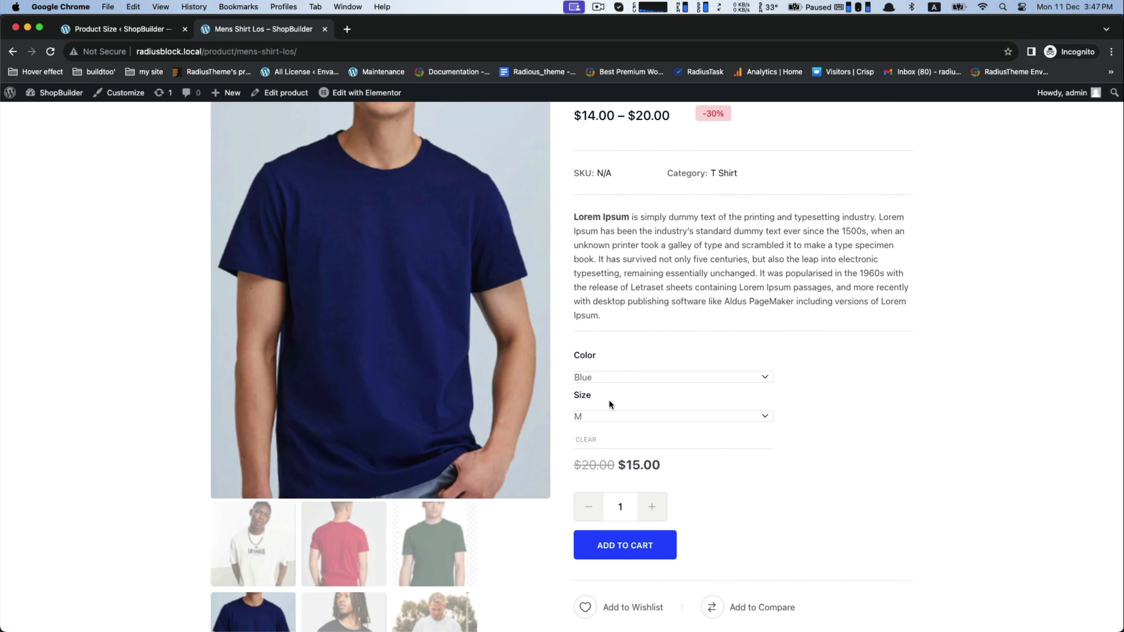
Step: Switch the previewed shirt variation to color Red and size L
click(617, 376)
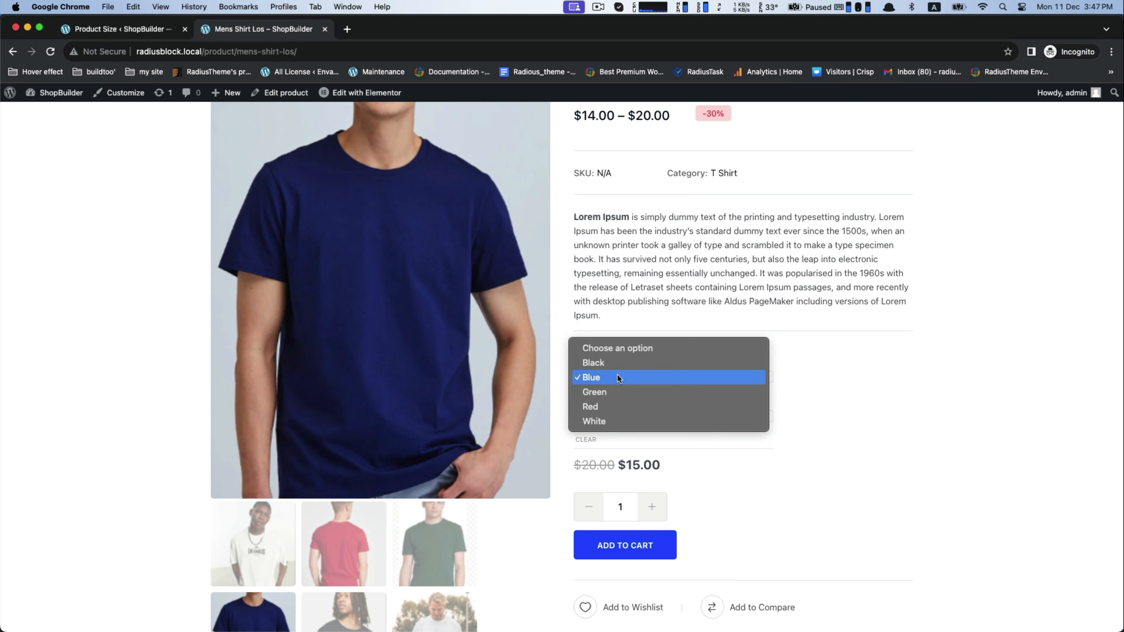
click(593, 405)
click(637, 412)
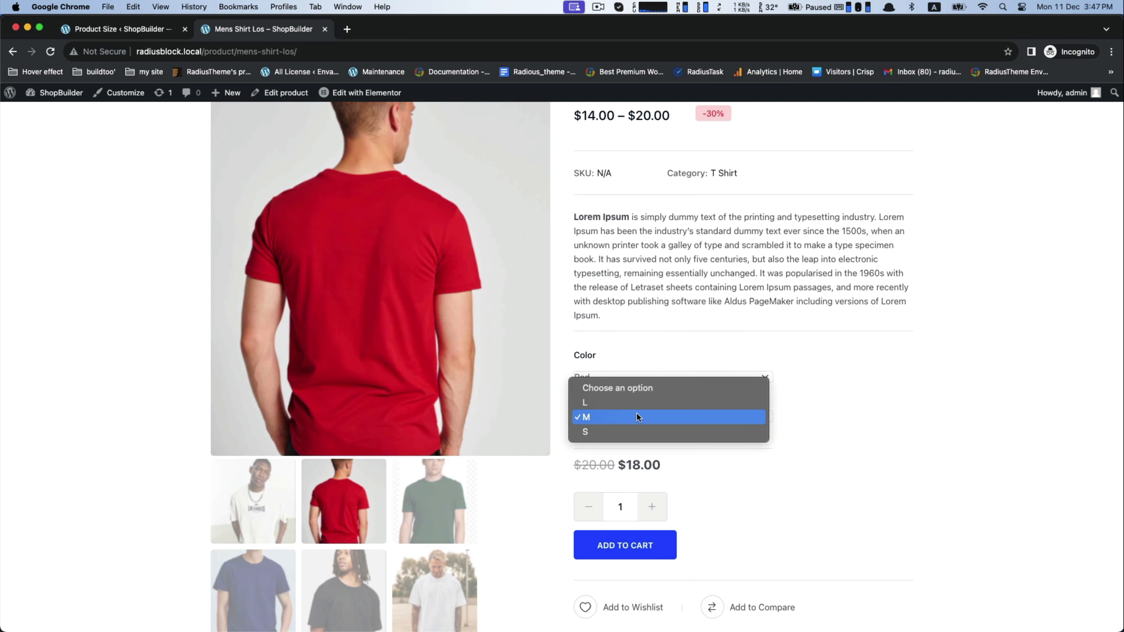
click(609, 403)
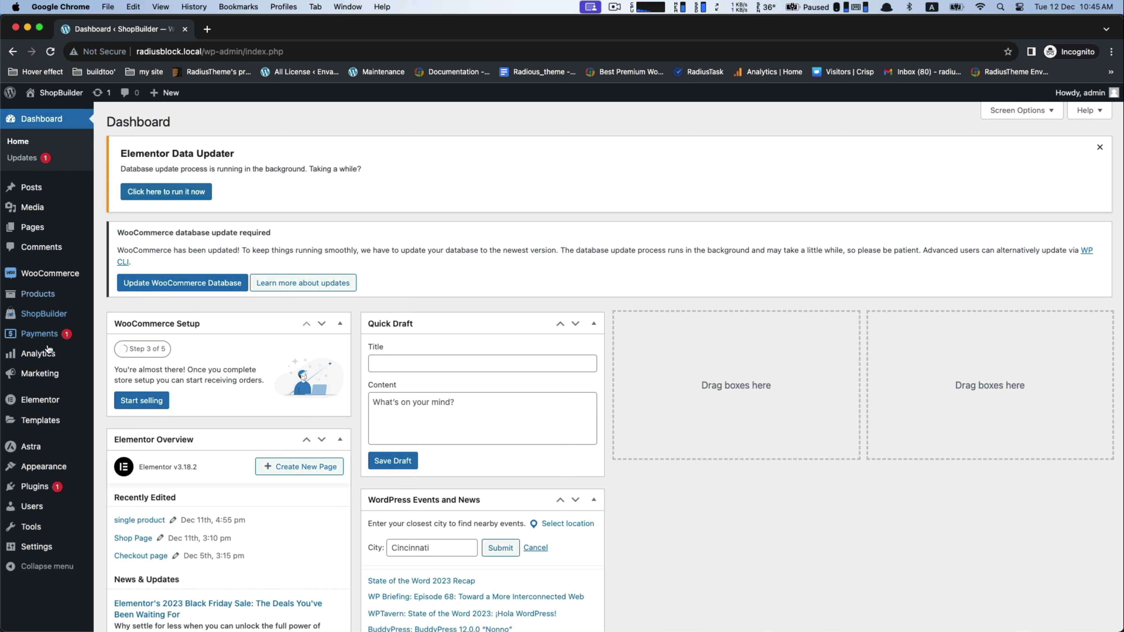
Step: In the WordPress admin, open ShopBuilder's module settings, install Variation Gallery and Variation Swatches, and activate Variation Gallery
mouse_move(41, 312)
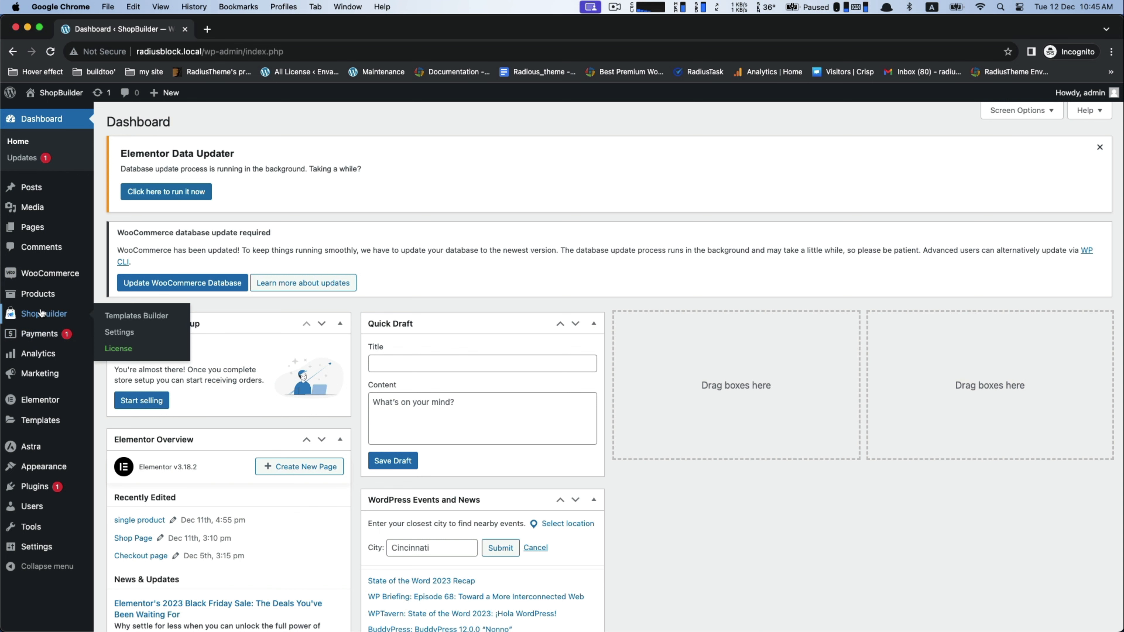
click(114, 333)
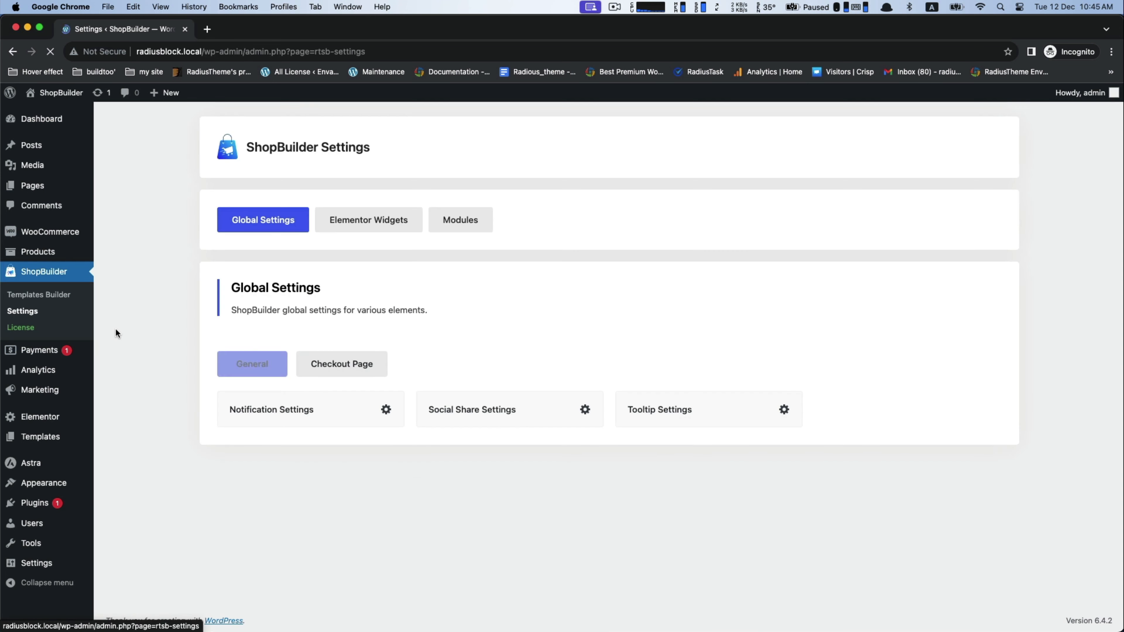
click(460, 221)
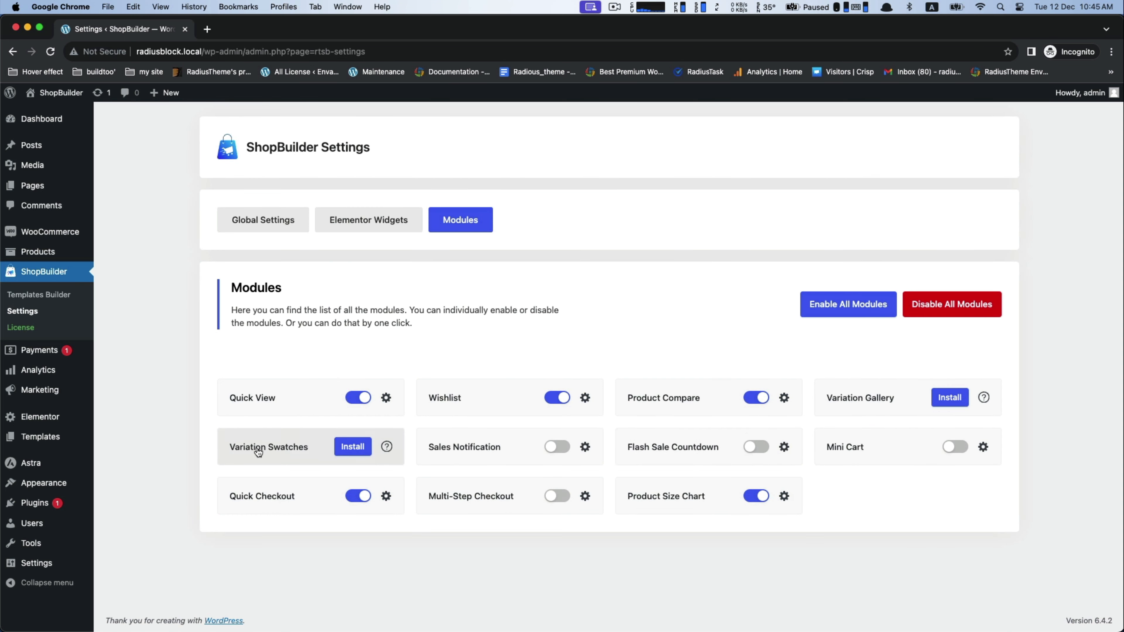
click(946, 398)
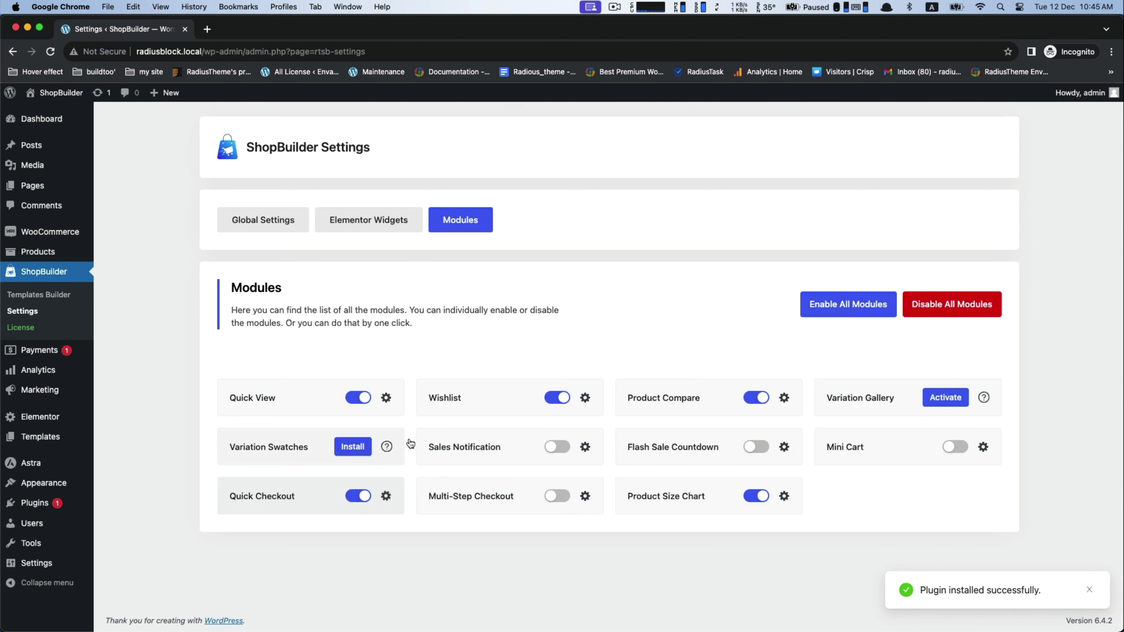
click(353, 447)
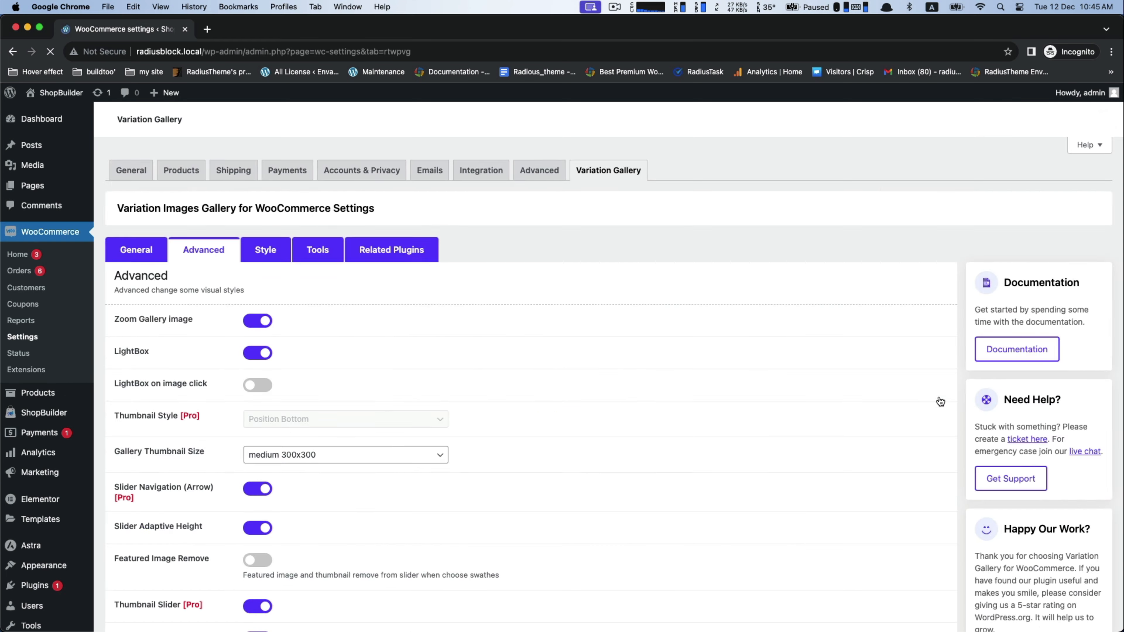
Step: Examine Variation Gallery's General options for thumbnails and gallery widths and its Advanced options for zoom, lightbox, slider and preloader
scroll(311, 380, down, 5)
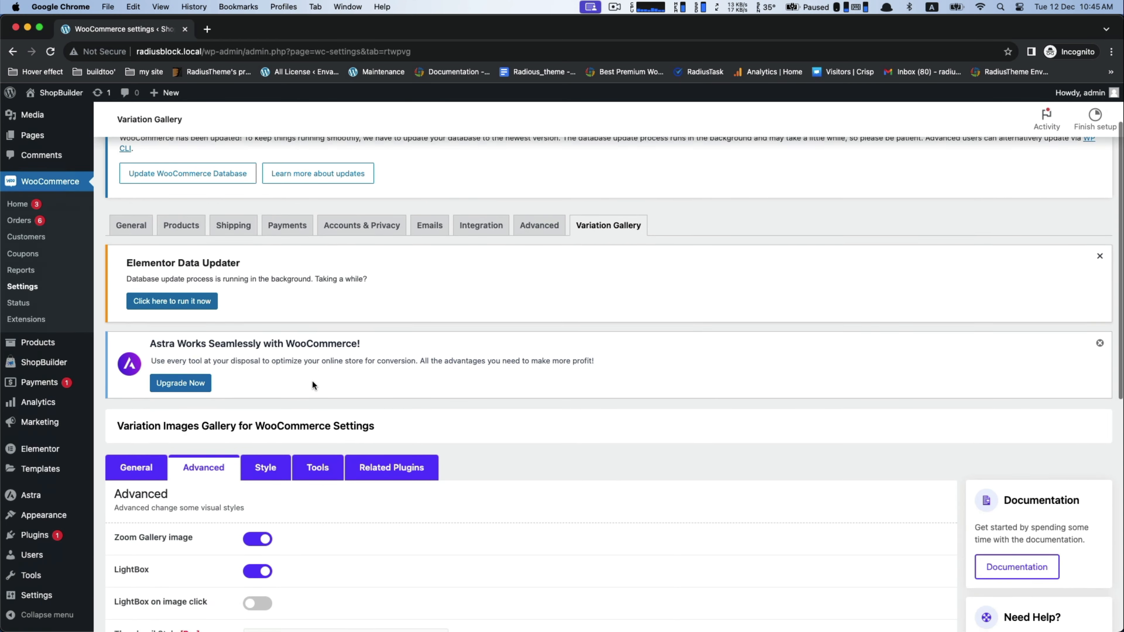
click(133, 350)
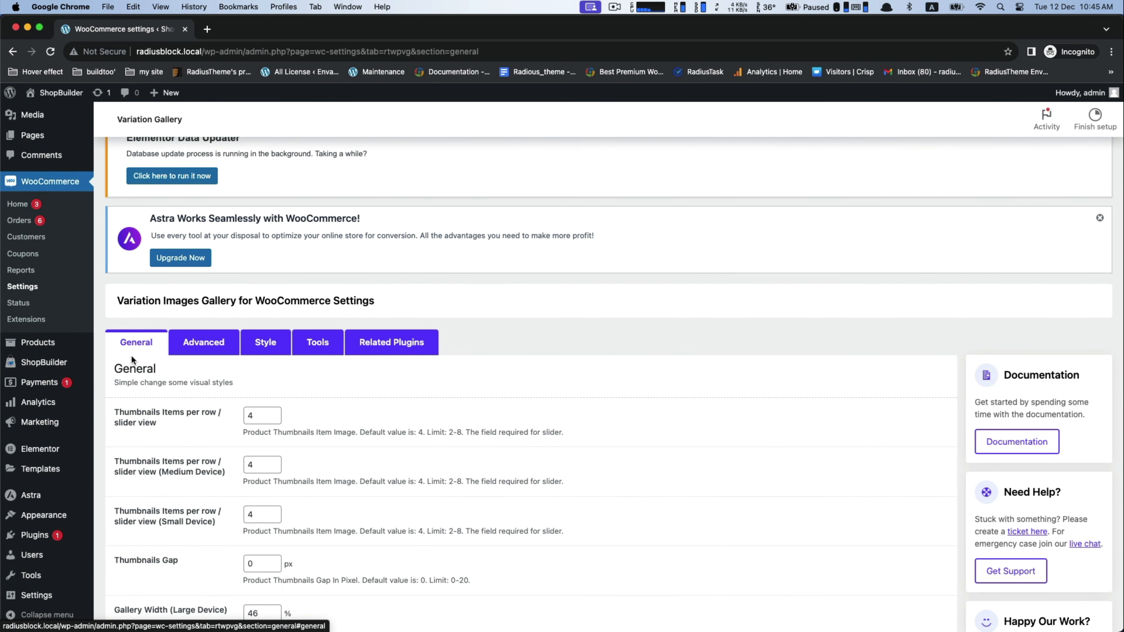
scroll(212, 400, down, 5)
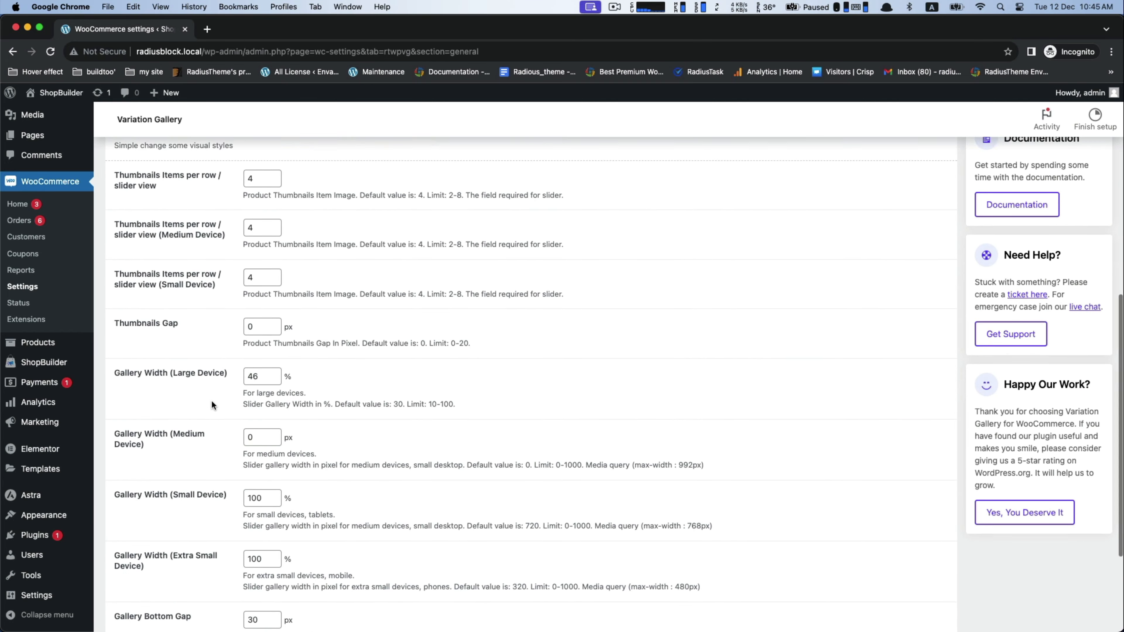
scroll(189, 426, up, 10)
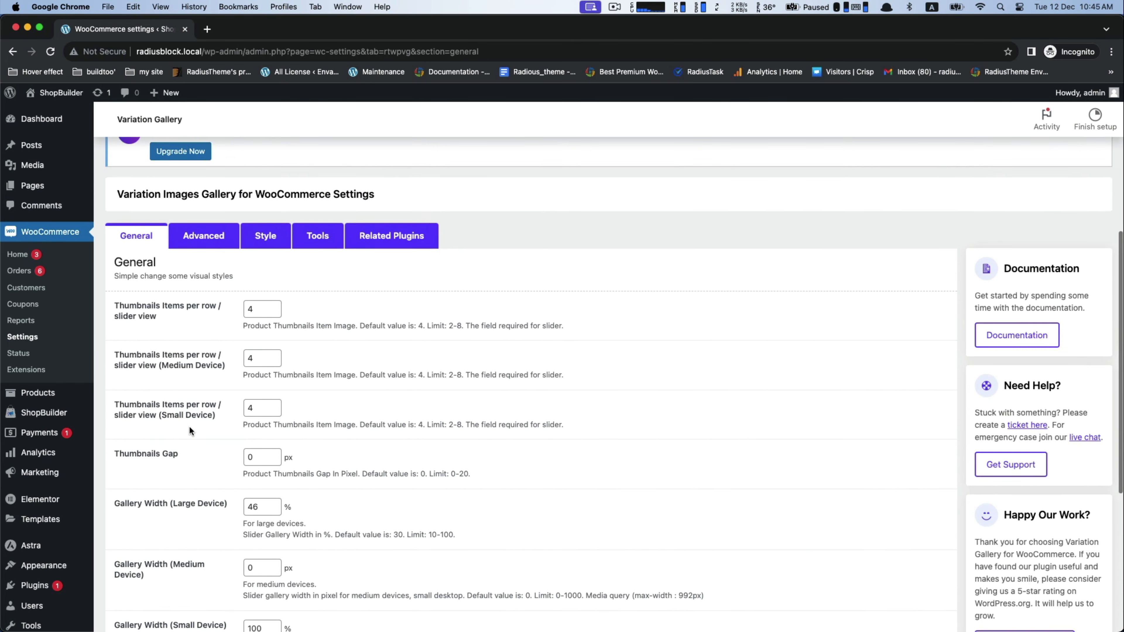
click(204, 373)
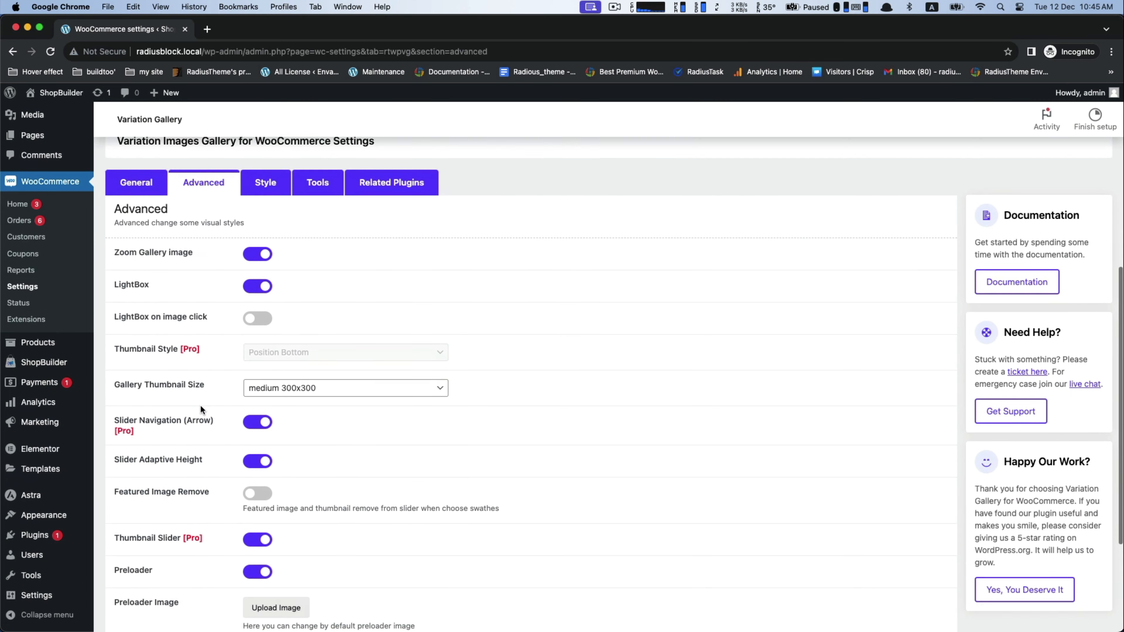
scroll(201, 406, down, 4)
scroll(200, 406, down, 1)
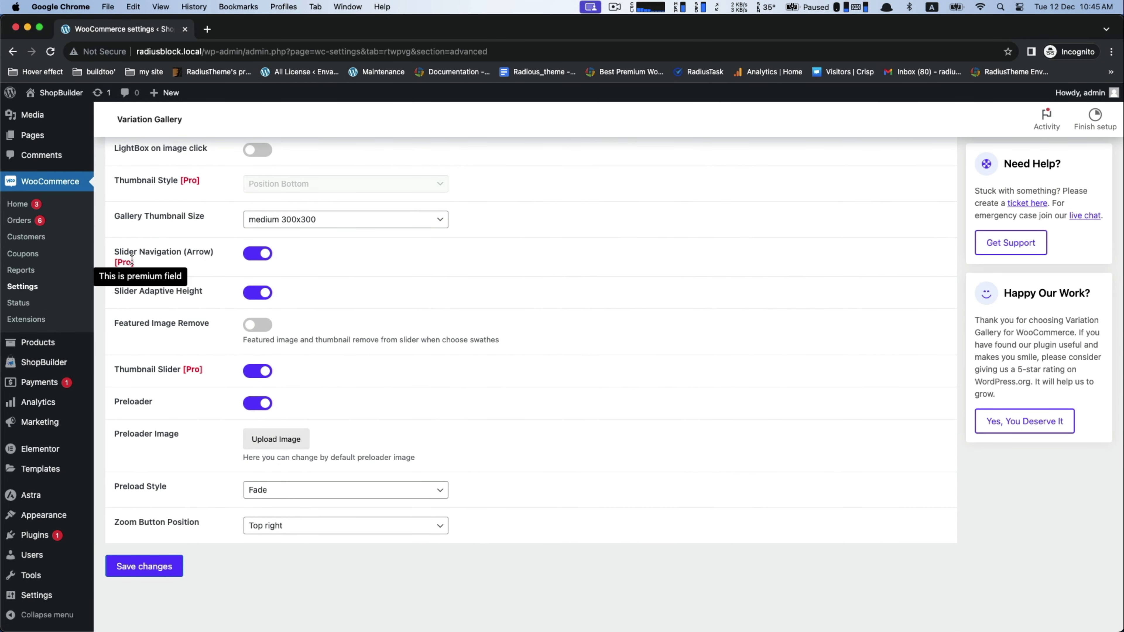
click(141, 566)
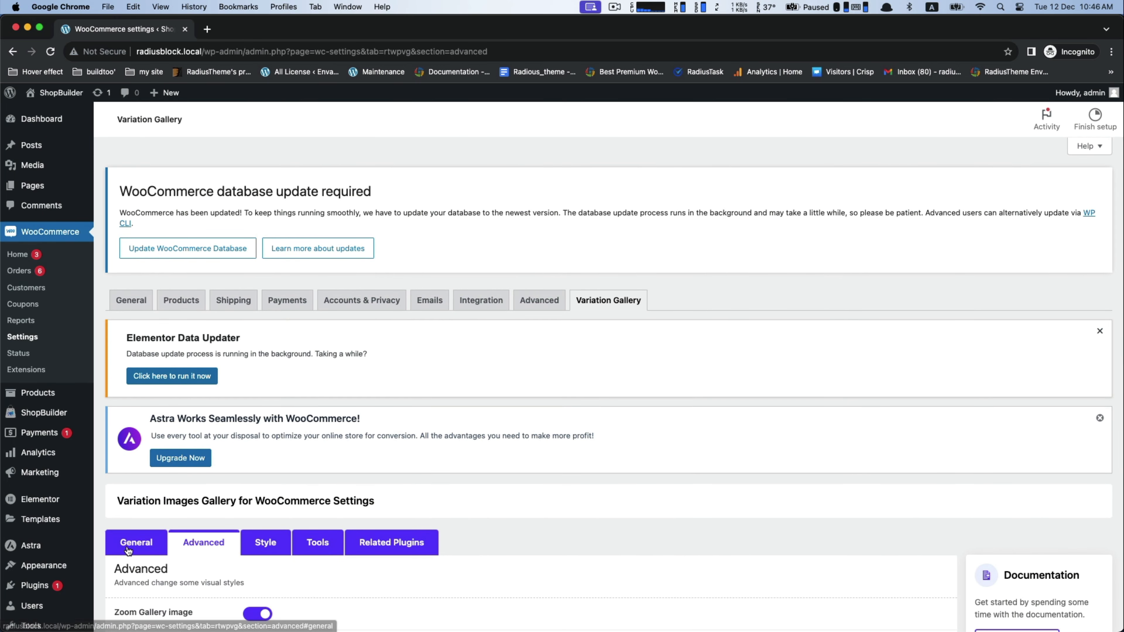
click(128, 549)
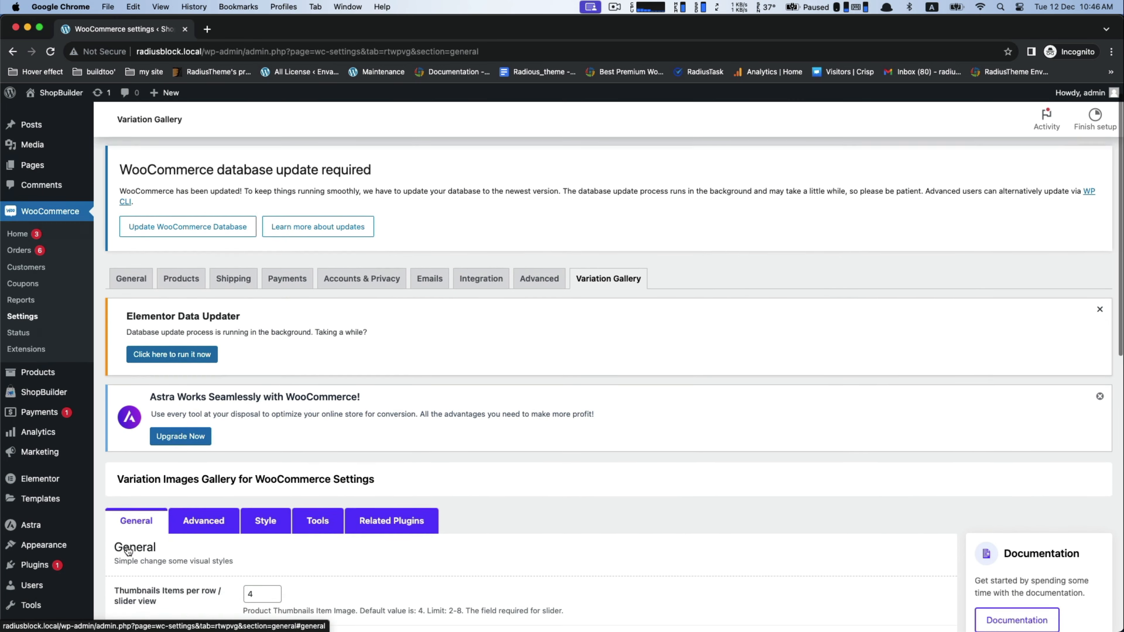
scroll(128, 549, down, 15)
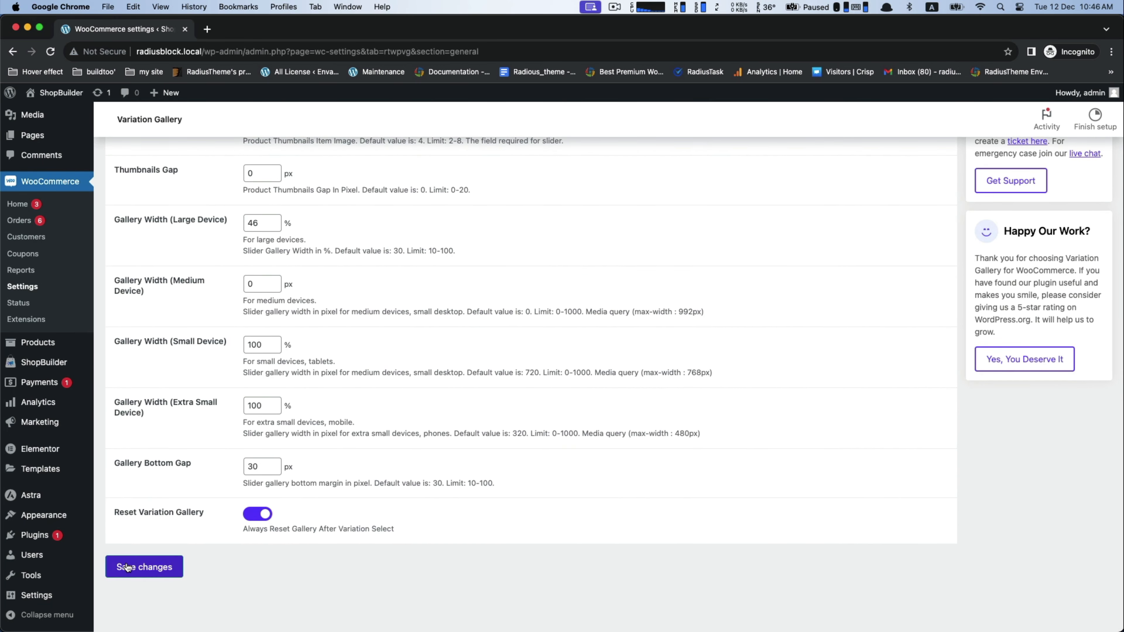
click(131, 563)
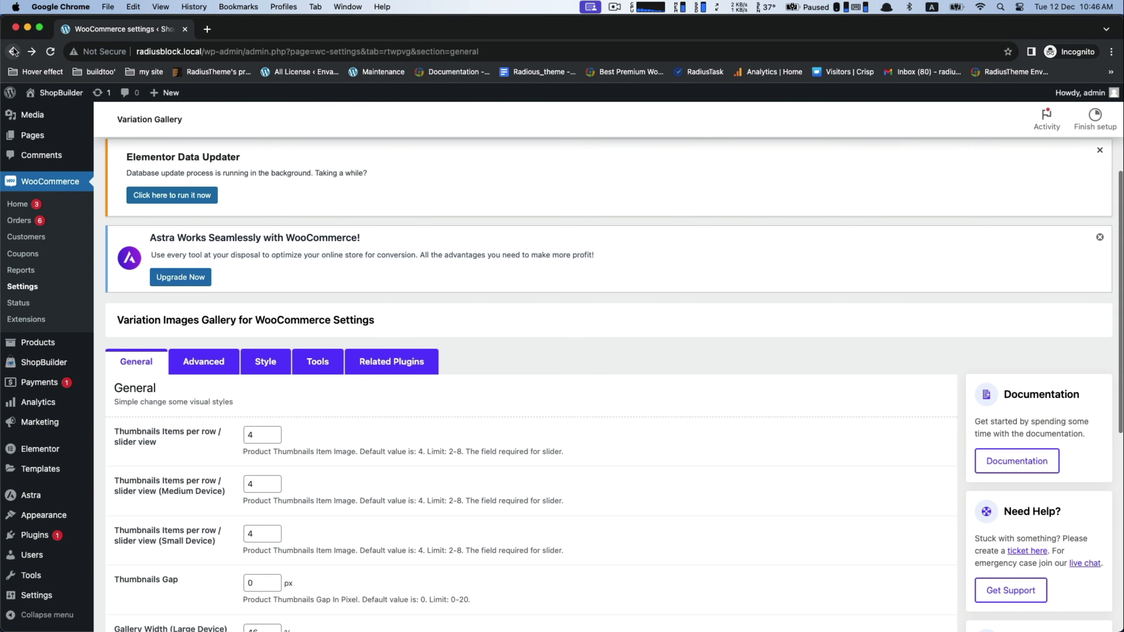
Step: Return to the ShopBuilder modules list and activate the Variation Swatches module
click(14, 51)
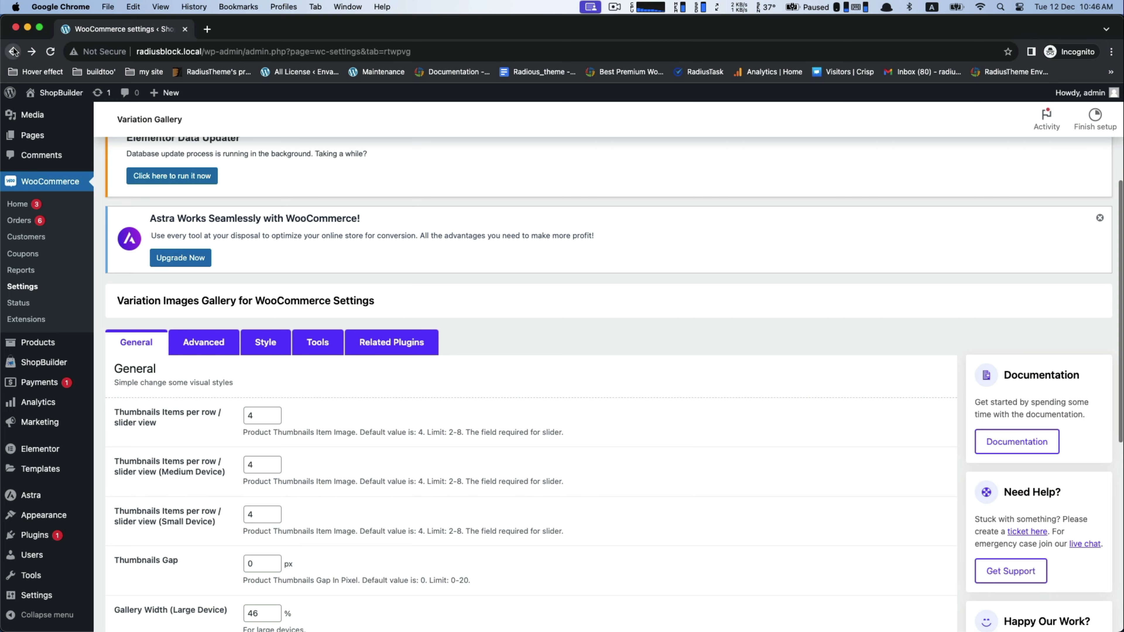
click(13, 51)
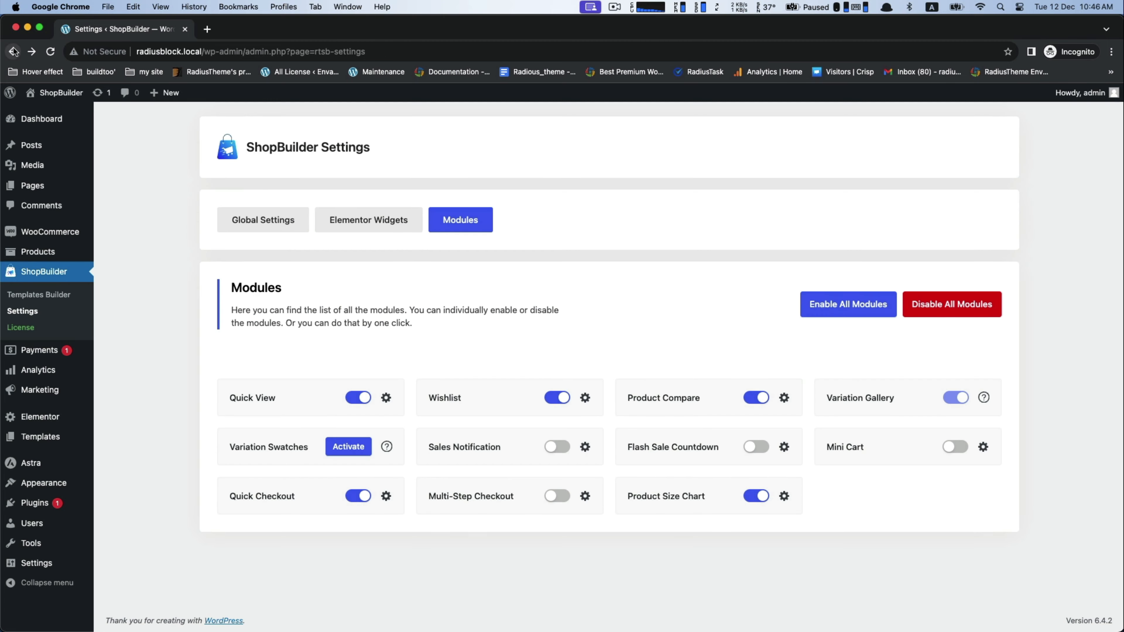
click(345, 449)
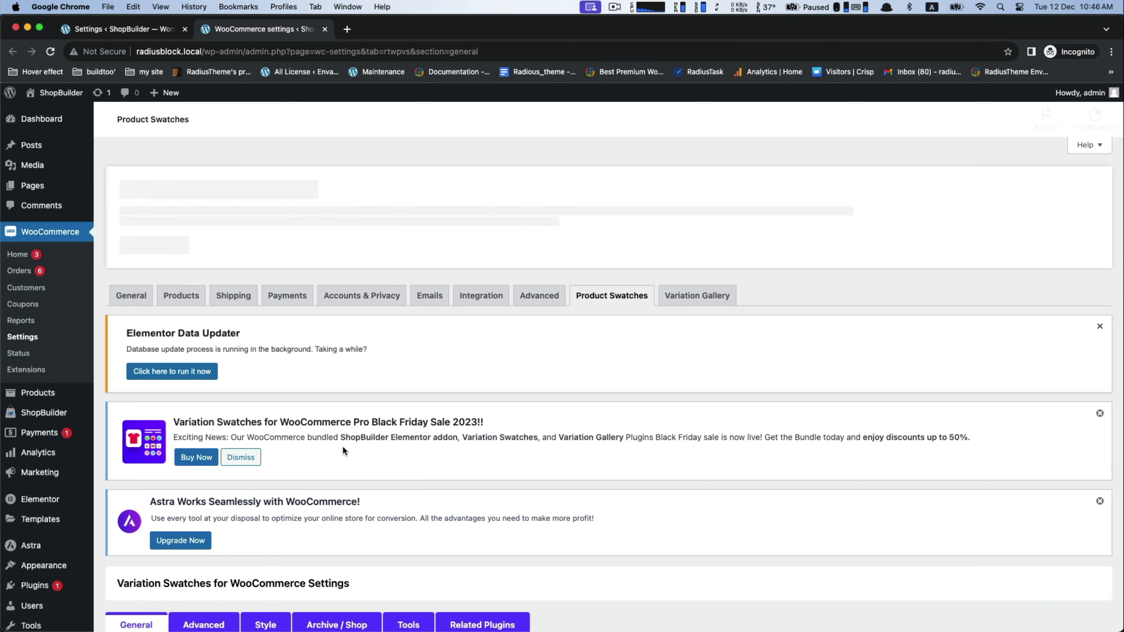
Step: Examine the Variation Swatches General options for shape style, item size and tooltips, plus its Advanced and Style options
scroll(343, 445, down, 5)
scroll(343, 445, down, 8)
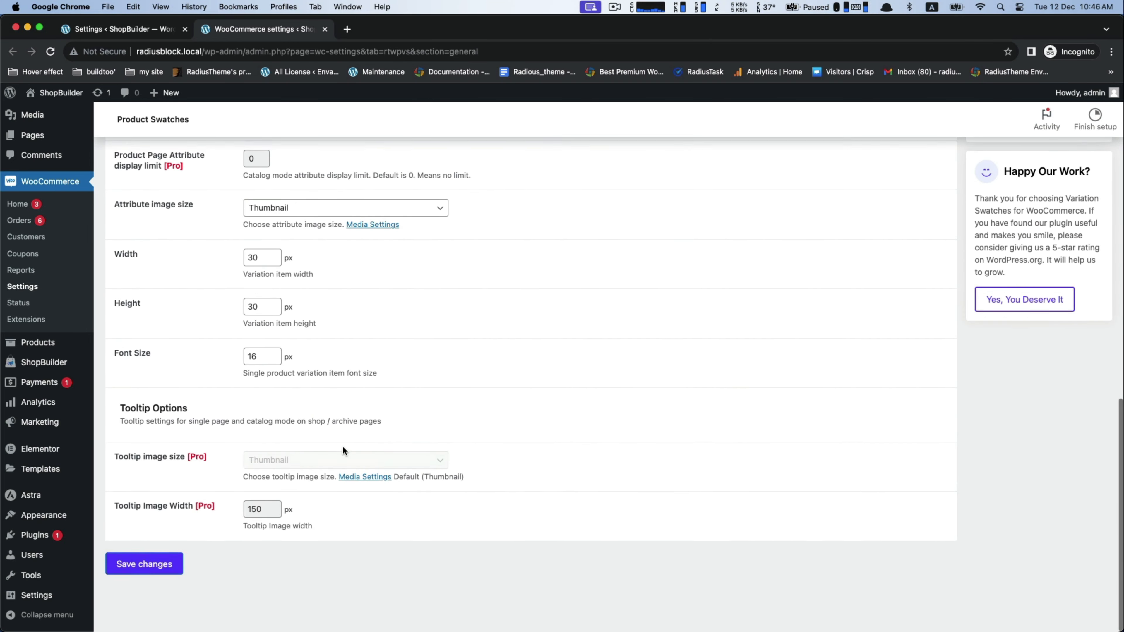
scroll(343, 448, up, 10)
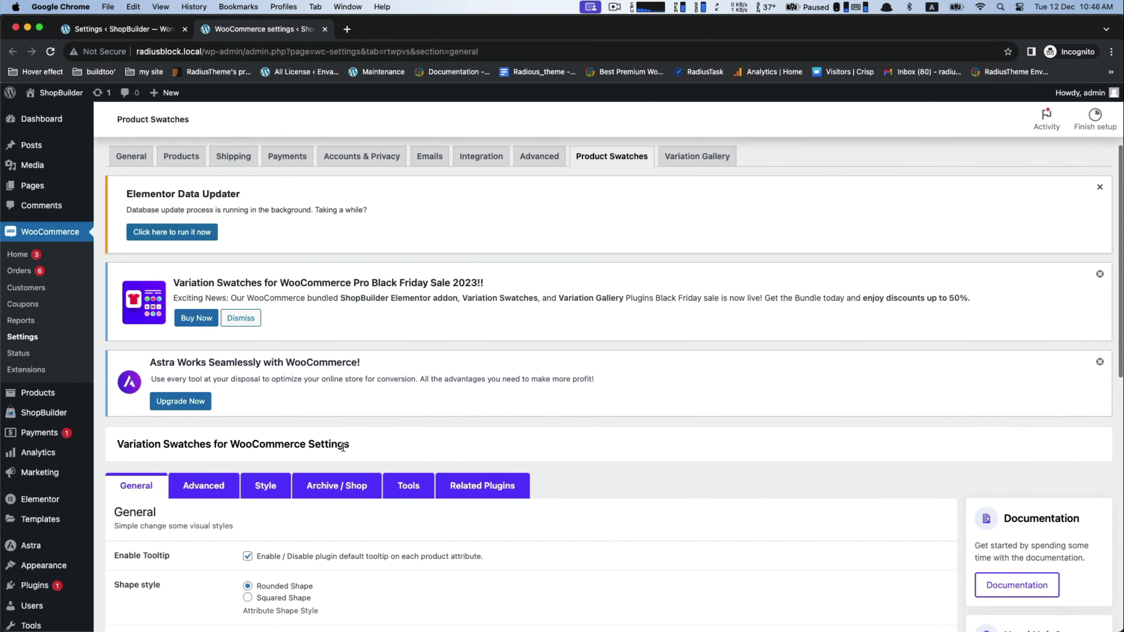
scroll(331, 447, down, 3)
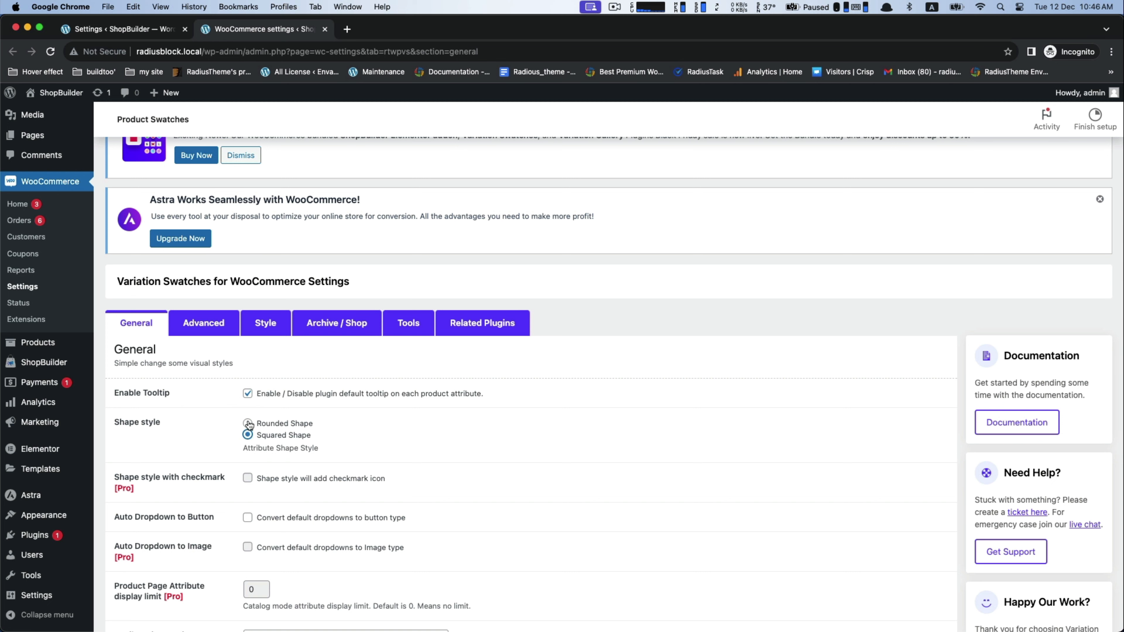
click(205, 333)
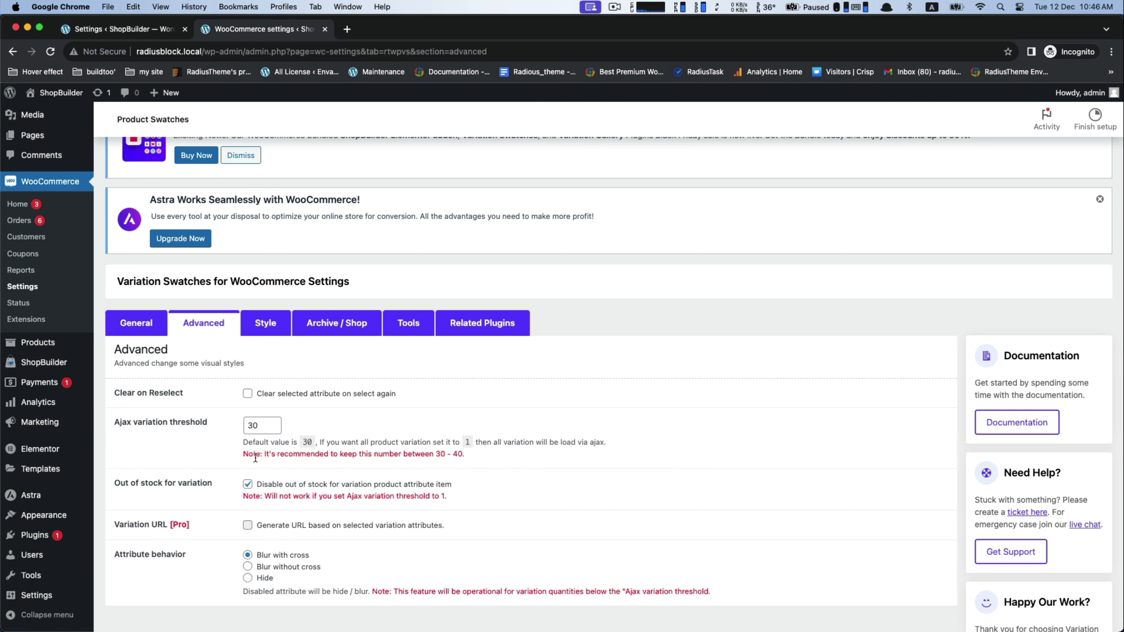
scroll(255, 461, down, 4)
scroll(255, 460, up, 5)
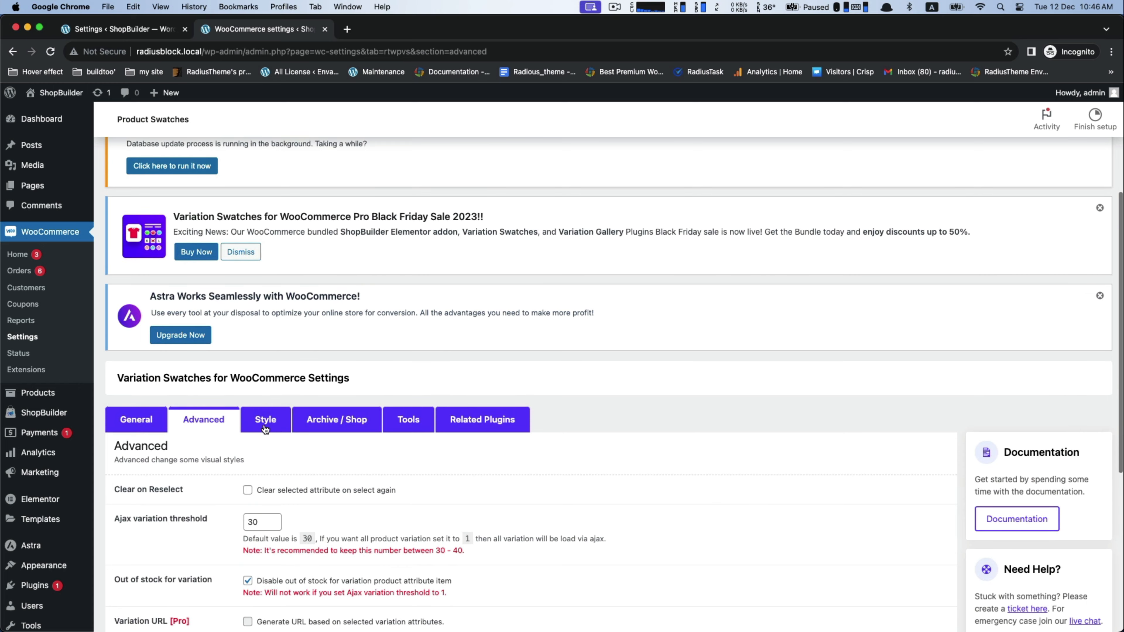
click(266, 421)
scroll(185, 341, up, 5)
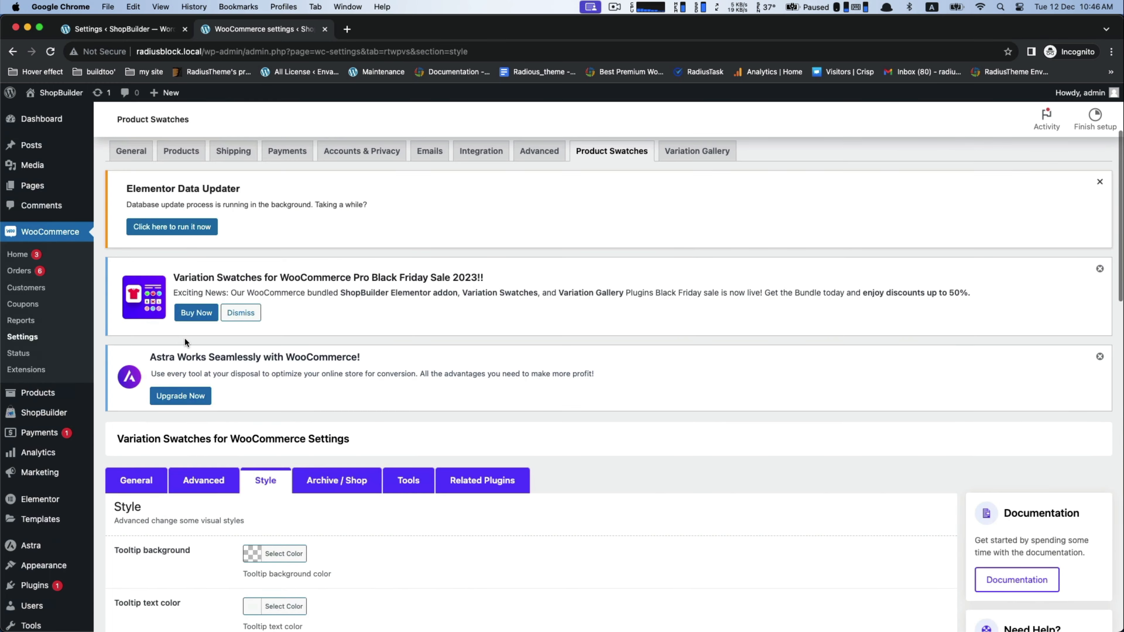
scroll(152, 371, down, 4)
Step: Return to the General options of Variation Swatches and save the settings
click(133, 326)
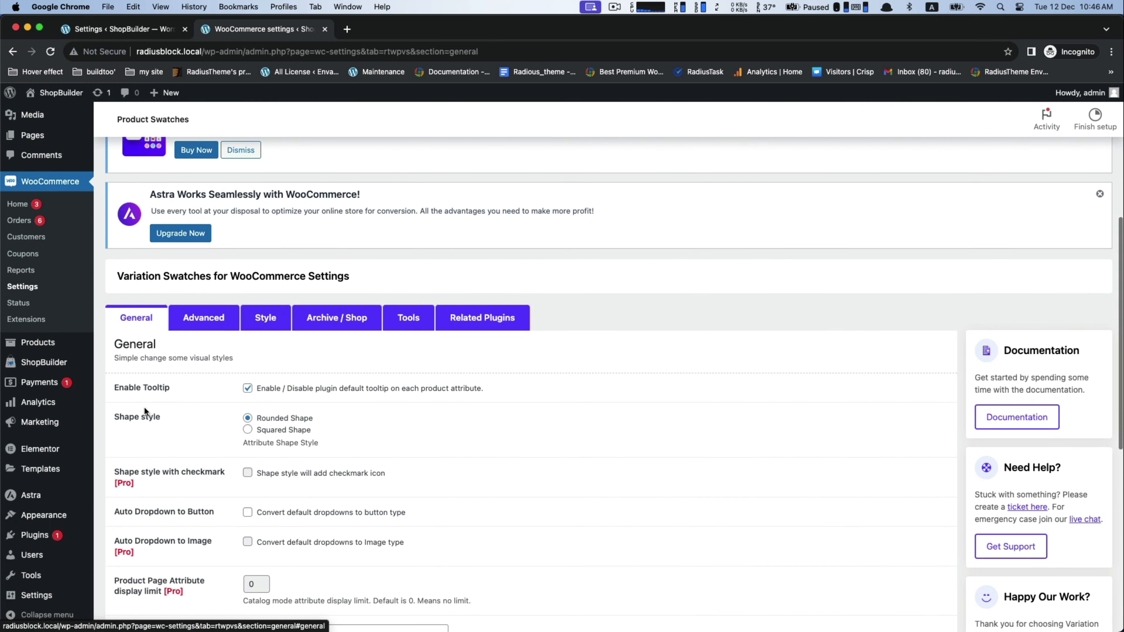
scroll(131, 451, down, 3)
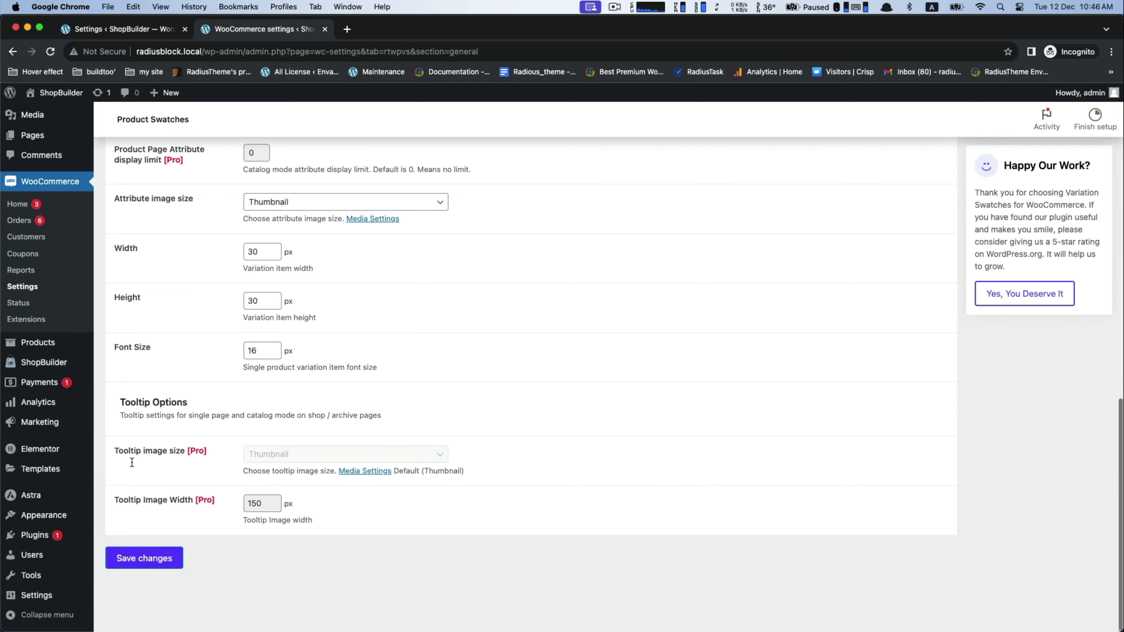
click(133, 567)
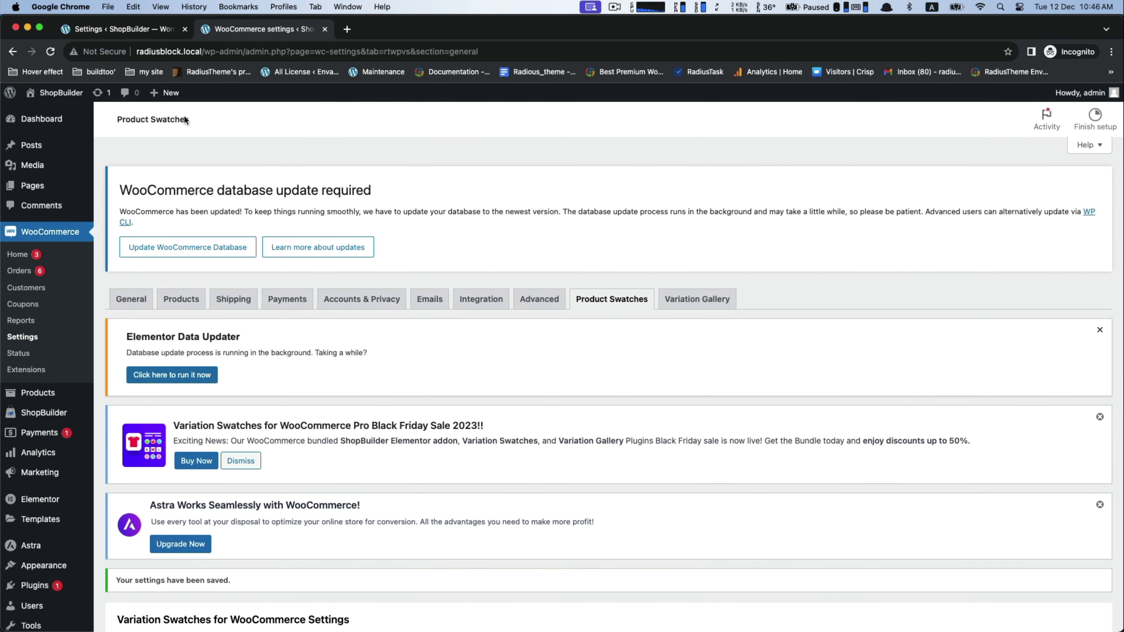
Step: Open ShopBuilder's settings page in the WordPress admin
mouse_move(179, 103)
mouse_move(39, 151)
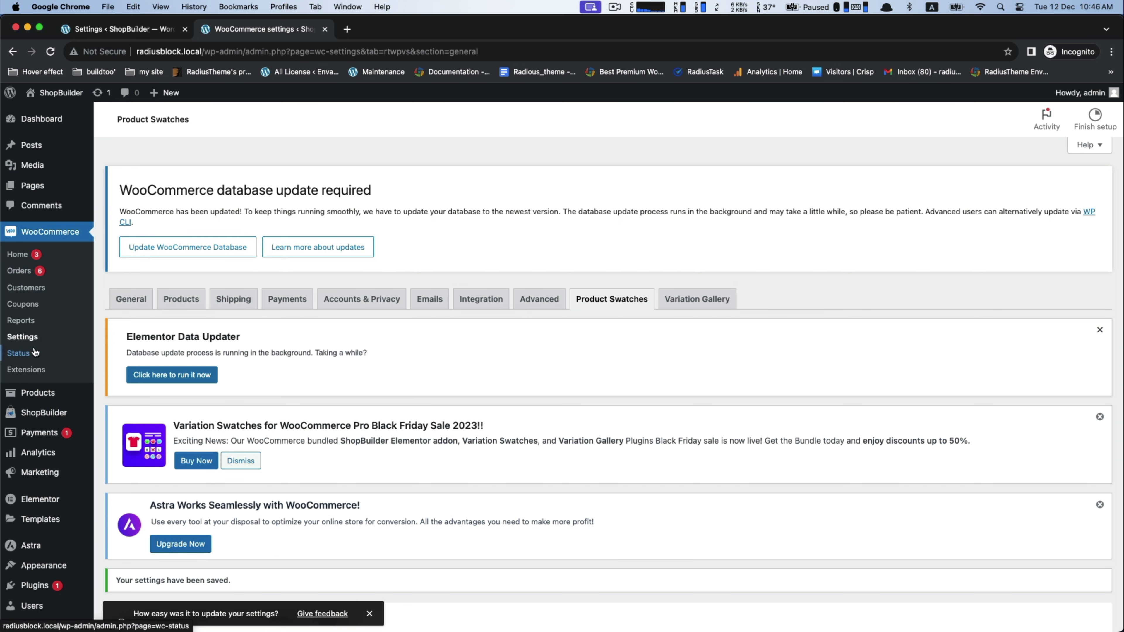
scroll(34, 352, down, 2)
click(116, 393)
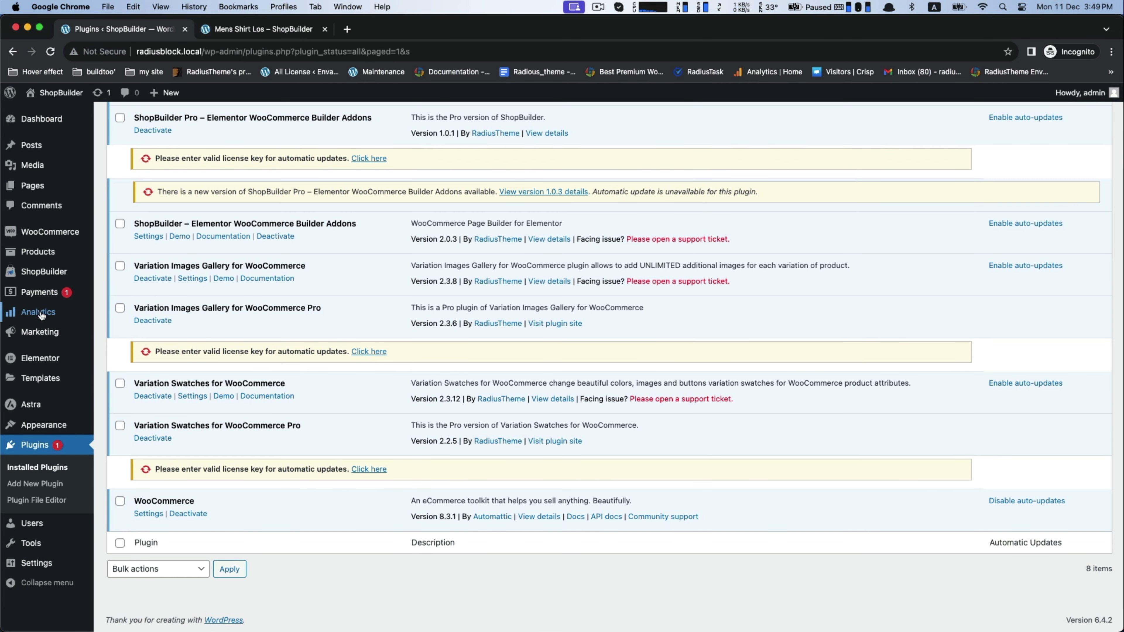
scroll(41, 315, up, 2)
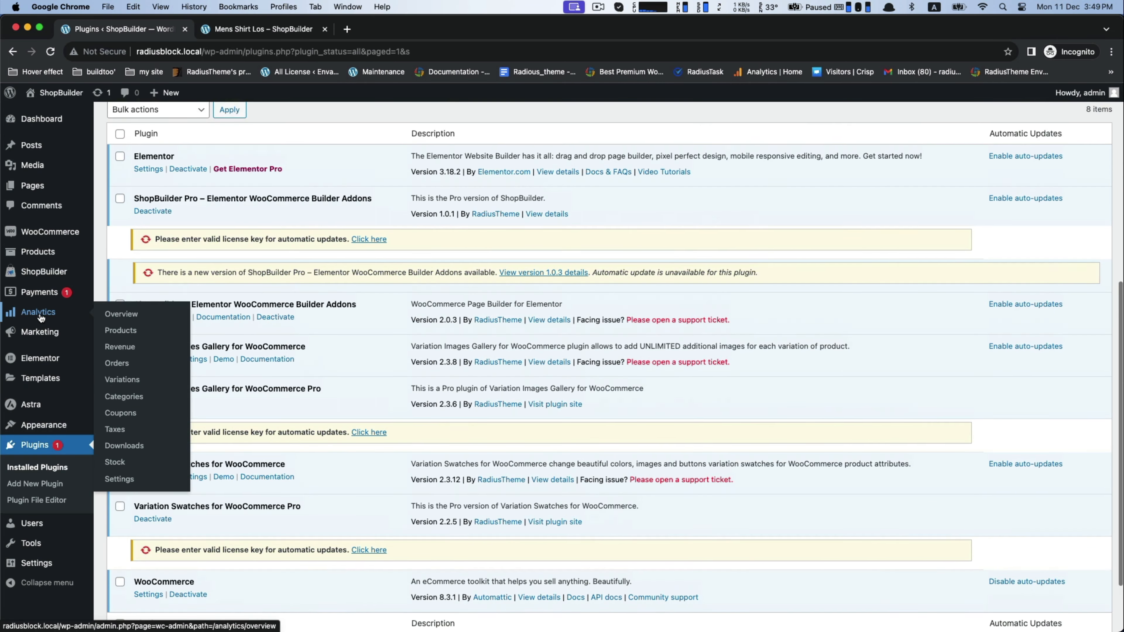
Step: Open the "single product" template from ShopBuilder's Templates Builder in Elementor and select its Product add to cart widget
mouse_move(30, 270)
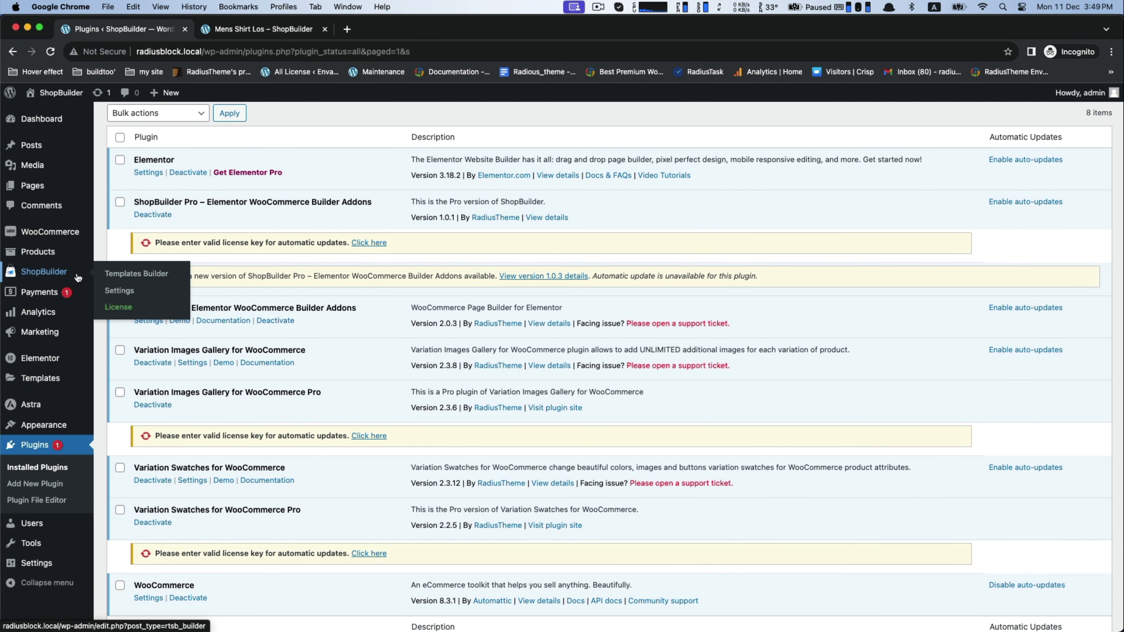
click(121, 277)
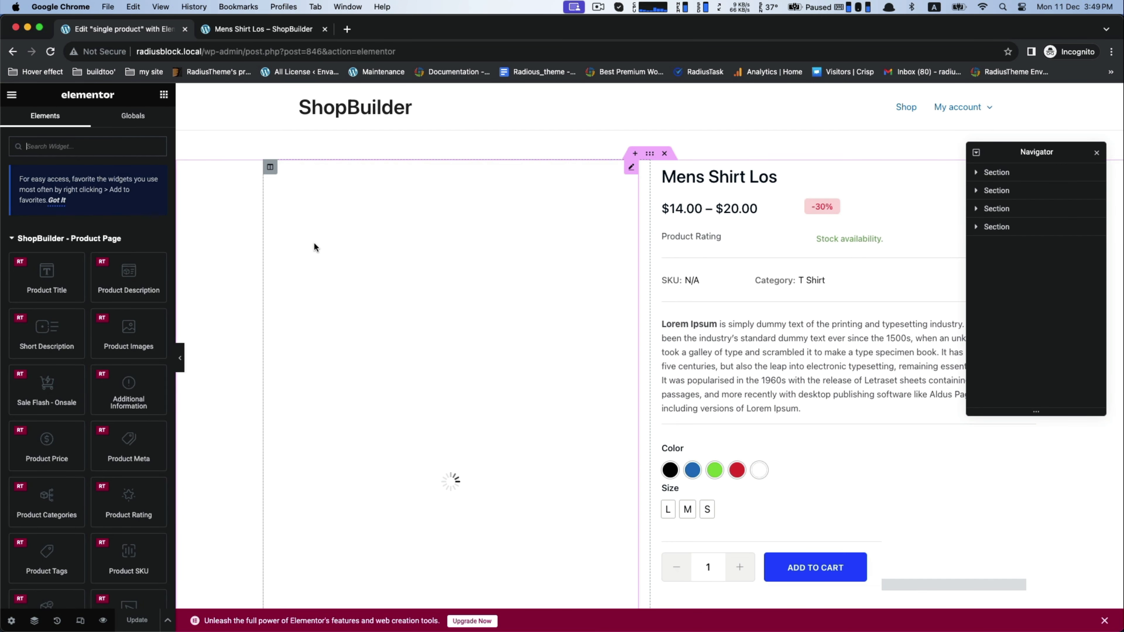
scroll(314, 247, down, 5)
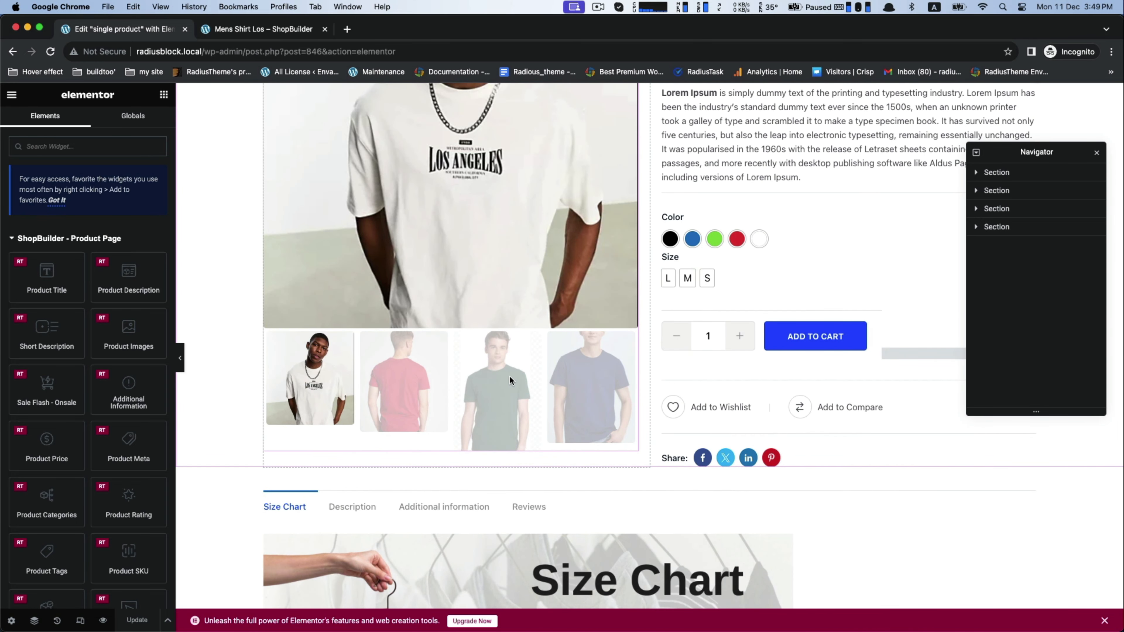
scroll(507, 375, up, 2)
click(775, 306)
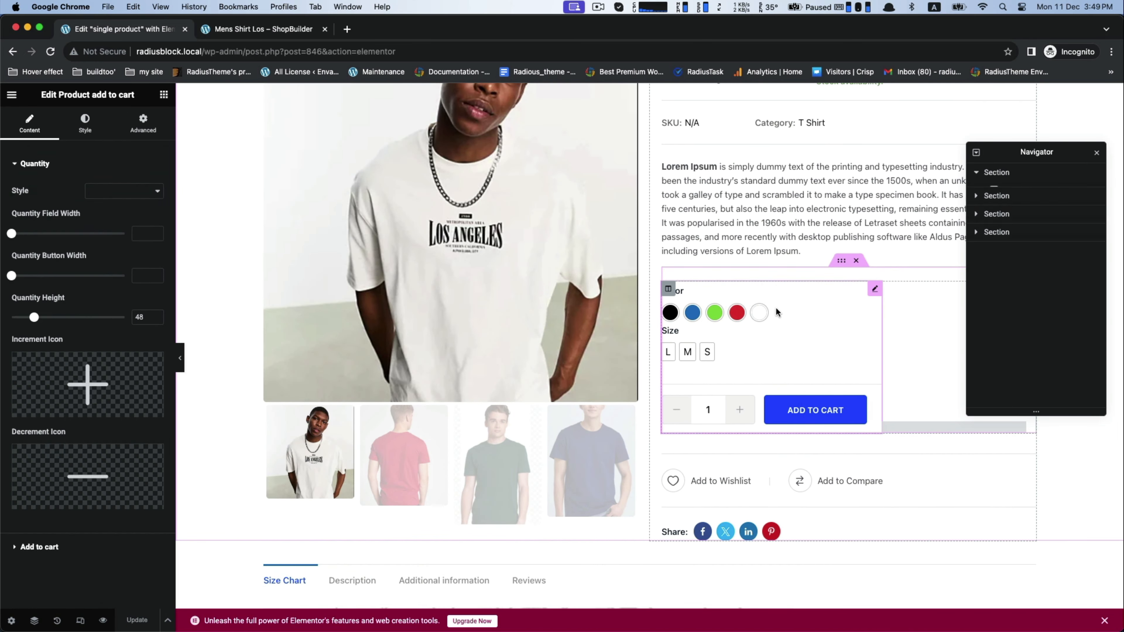
scroll(761, 312, up, 3)
scroll(744, 319, down, 2)
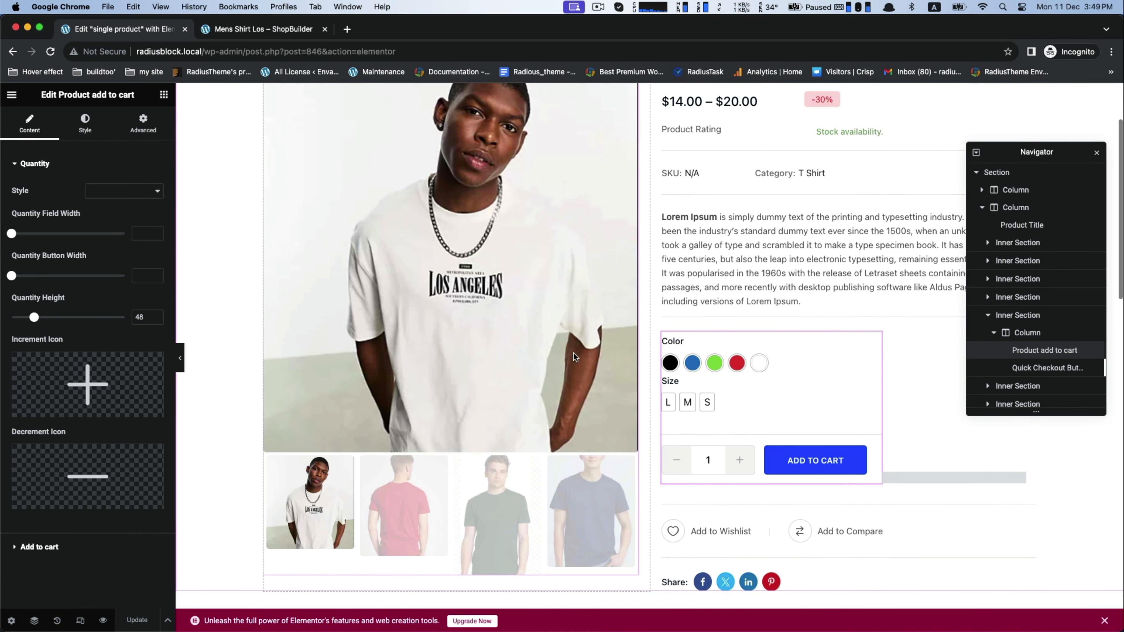
Step: Try the left, right and grid gallery layouts on the Product Images widget and restore the Gallery Bottom layout
click(487, 275)
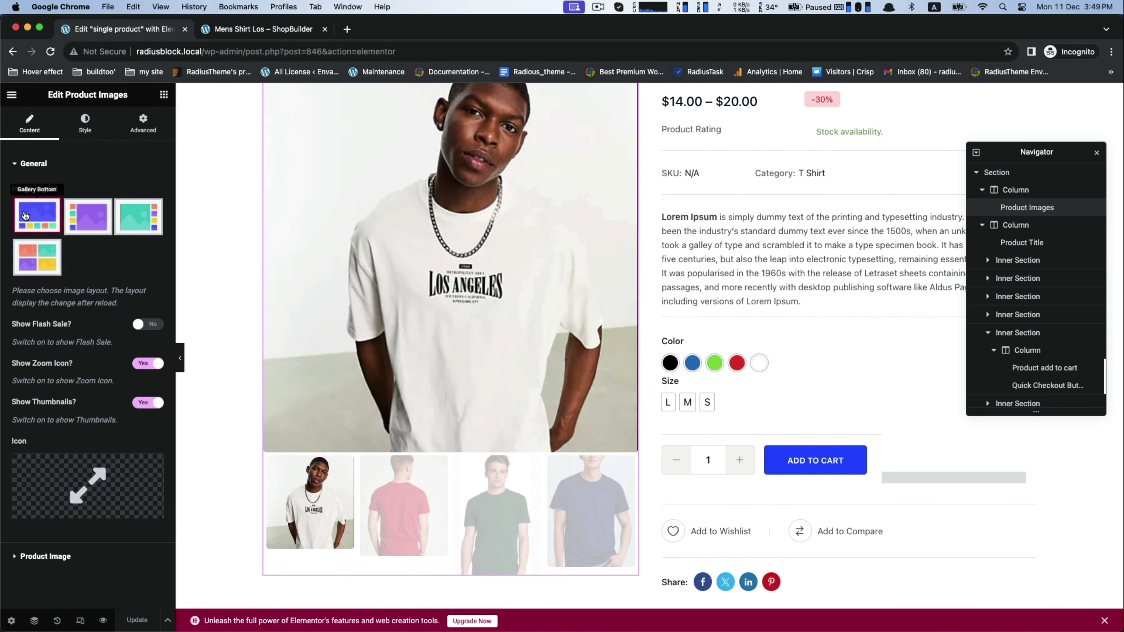
click(79, 217)
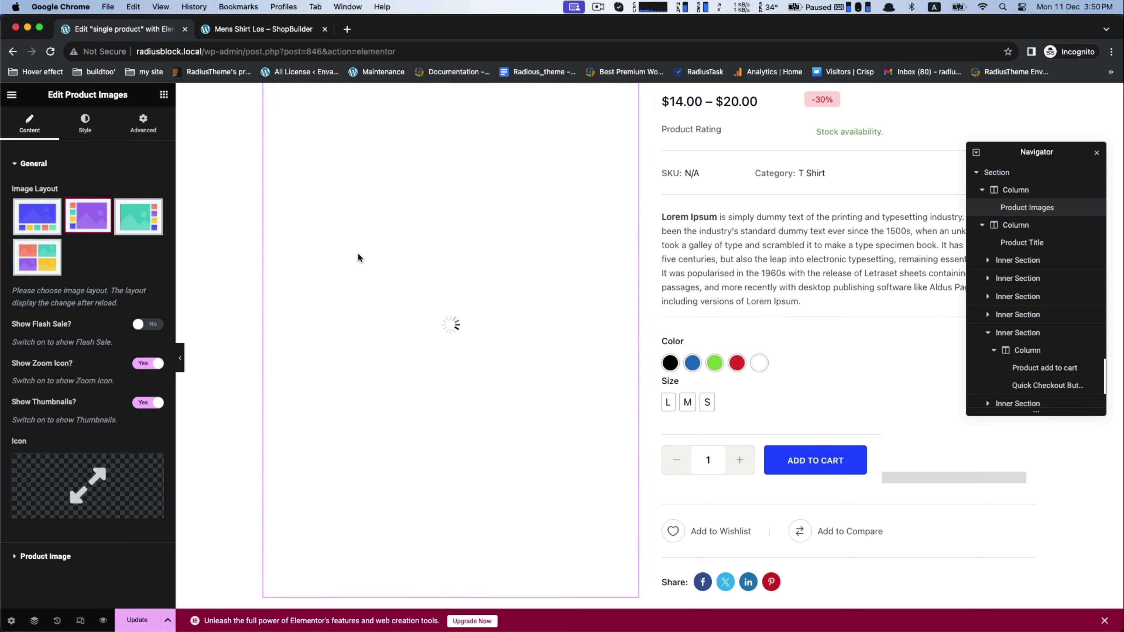
scroll(293, 251, up, 4)
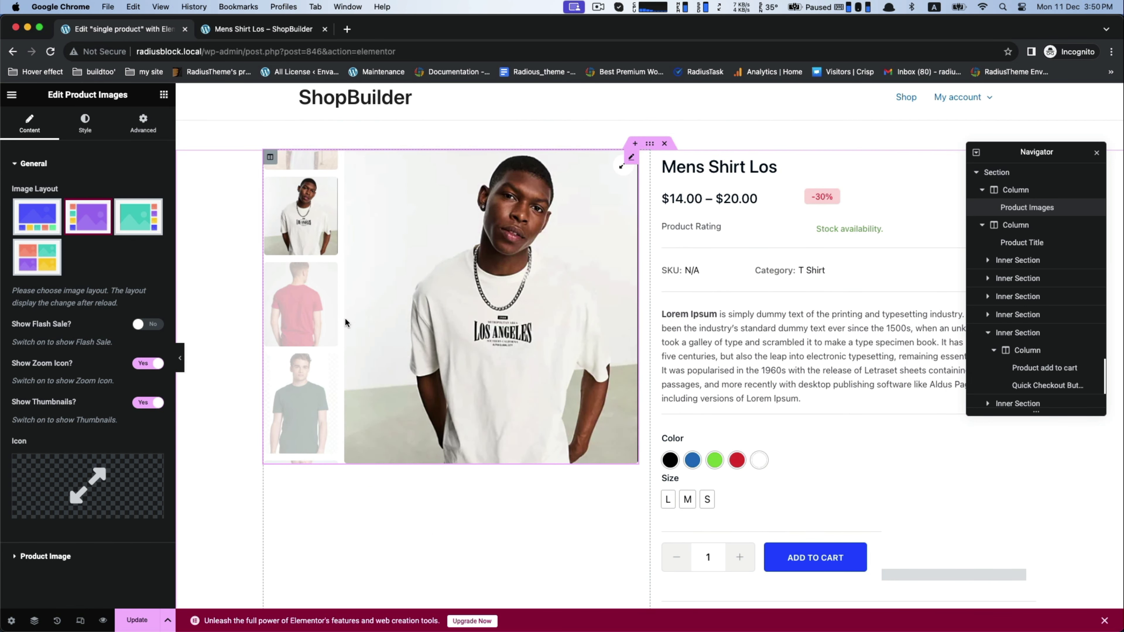
click(134, 212)
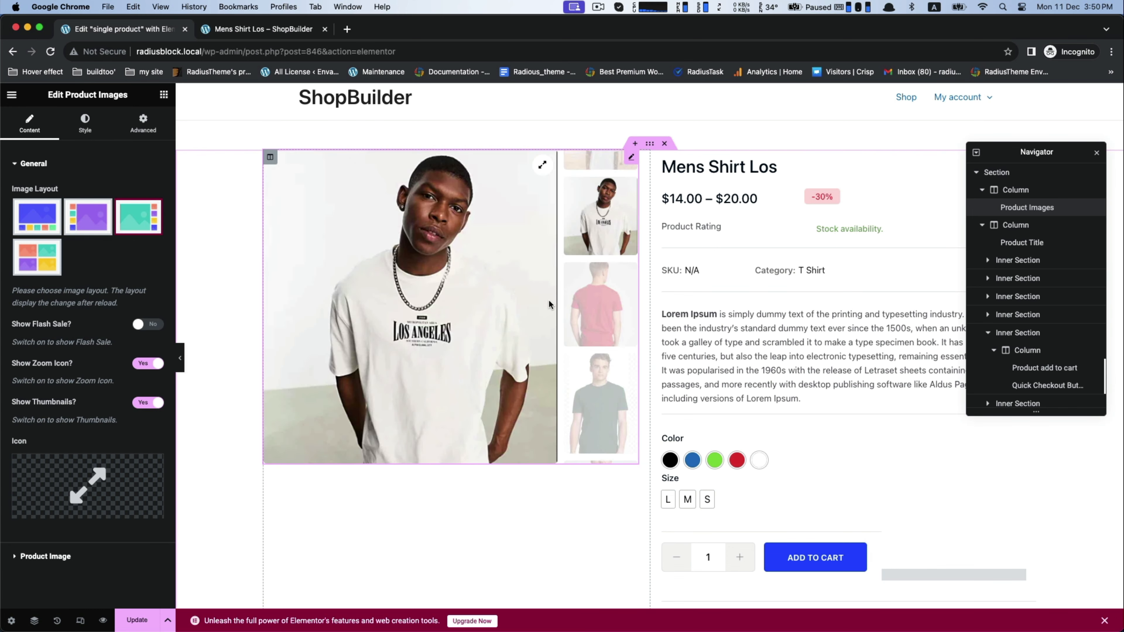
scroll(531, 311, down, 8)
scroll(509, 312, up, 7)
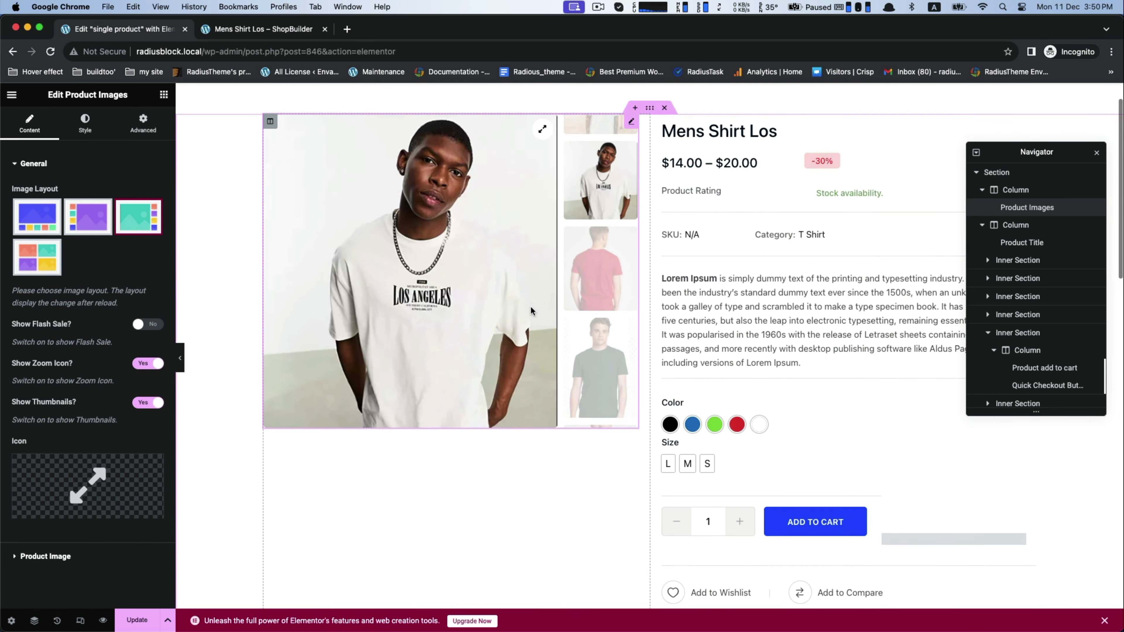
click(36, 261)
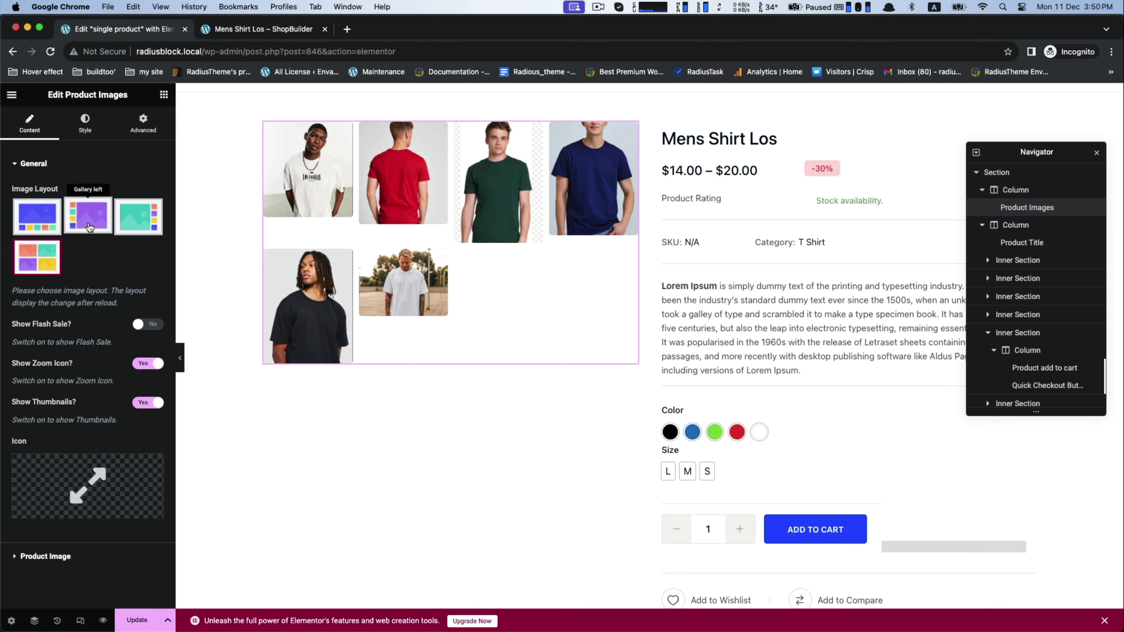
click(36, 216)
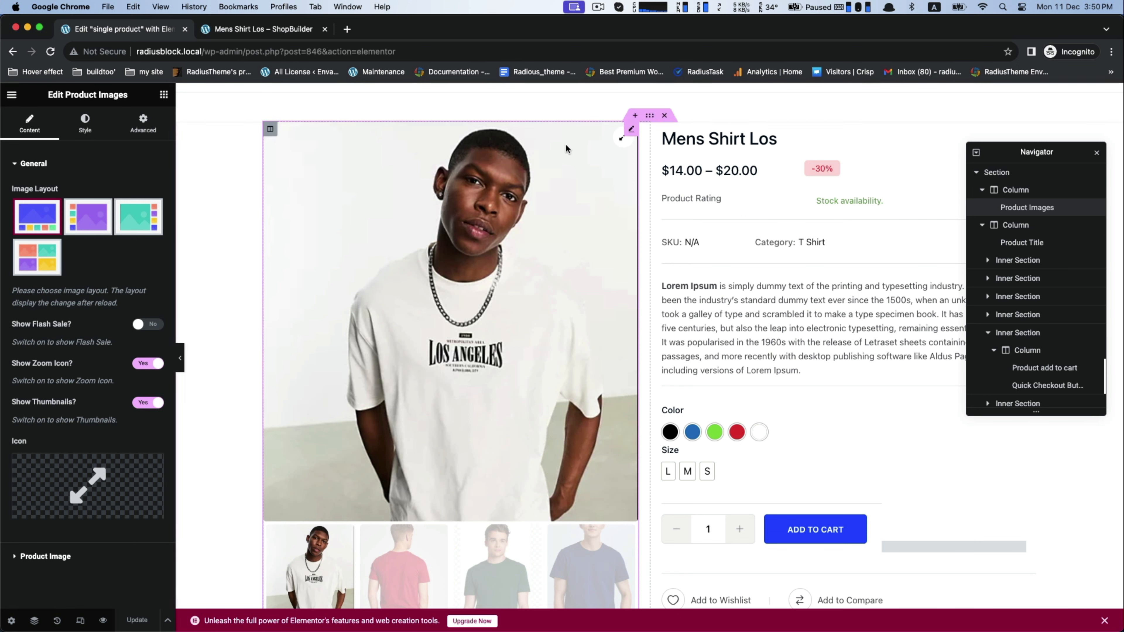
Step: Switch to the Mens Shirt Los product page and reload it to examine its image gallery and variation swatches
click(249, 32)
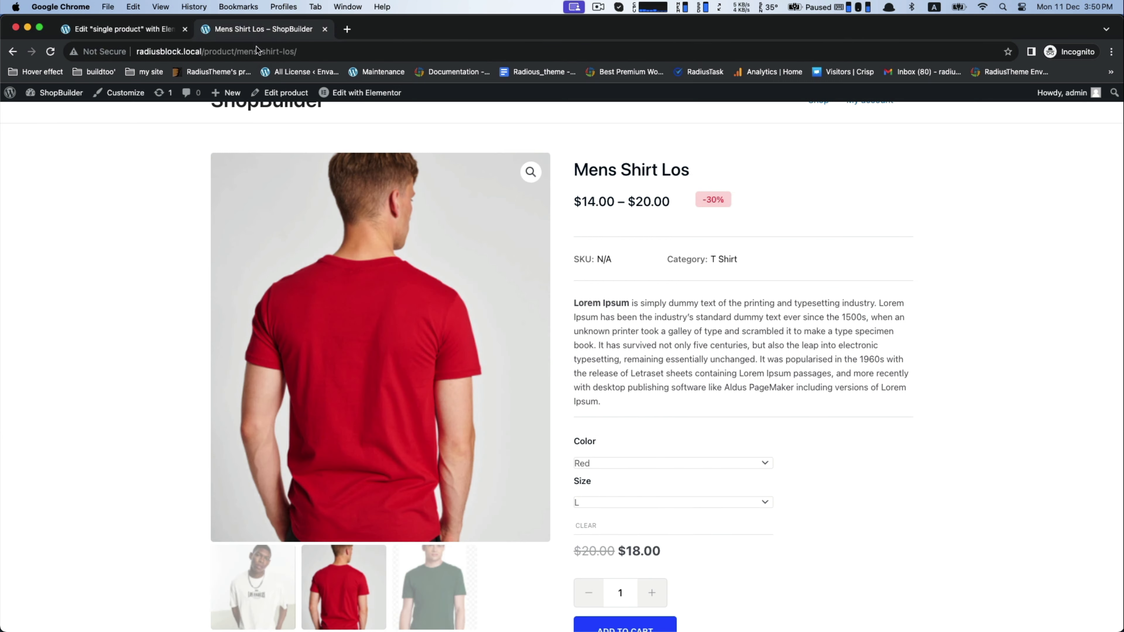
scroll(344, 212, up, 2)
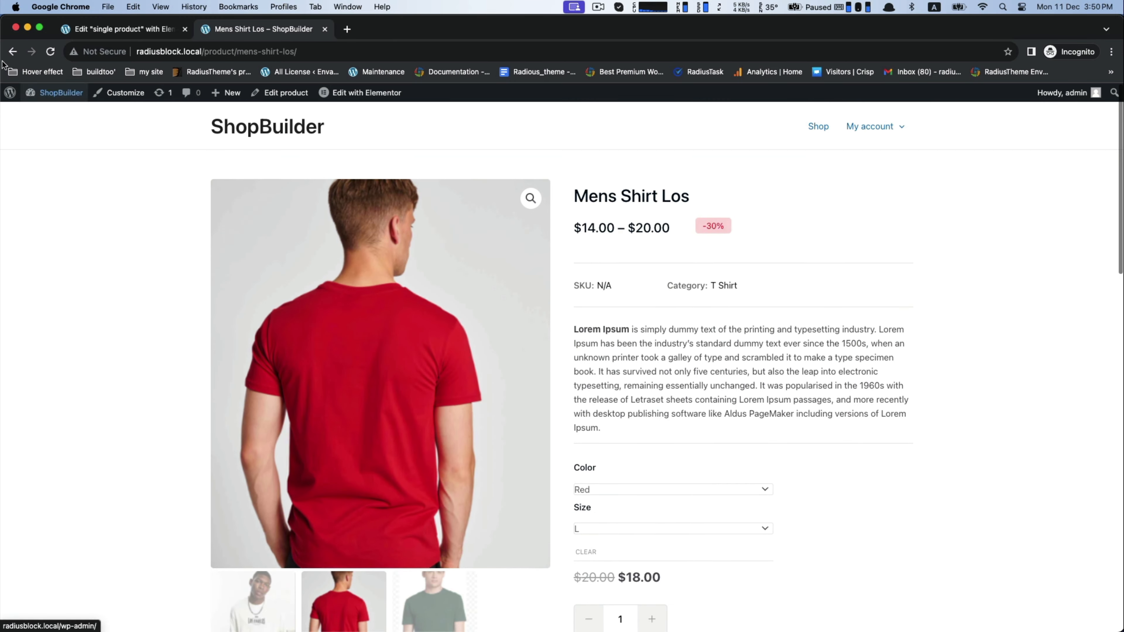
click(50, 51)
scroll(31, 226, down, 3)
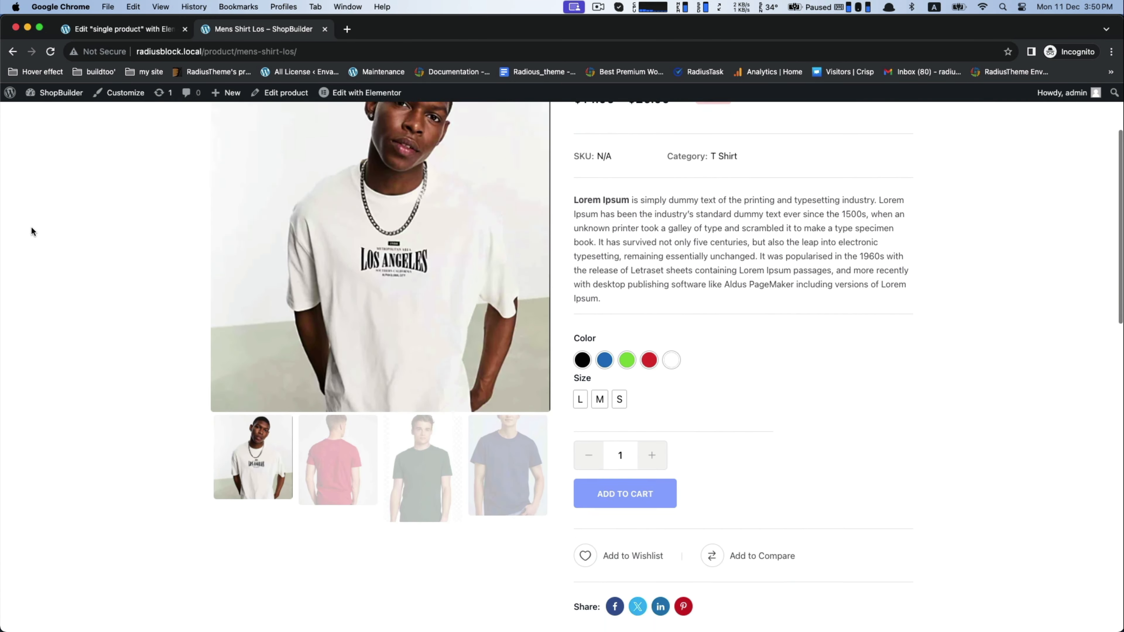
scroll(31, 227, down, 1)
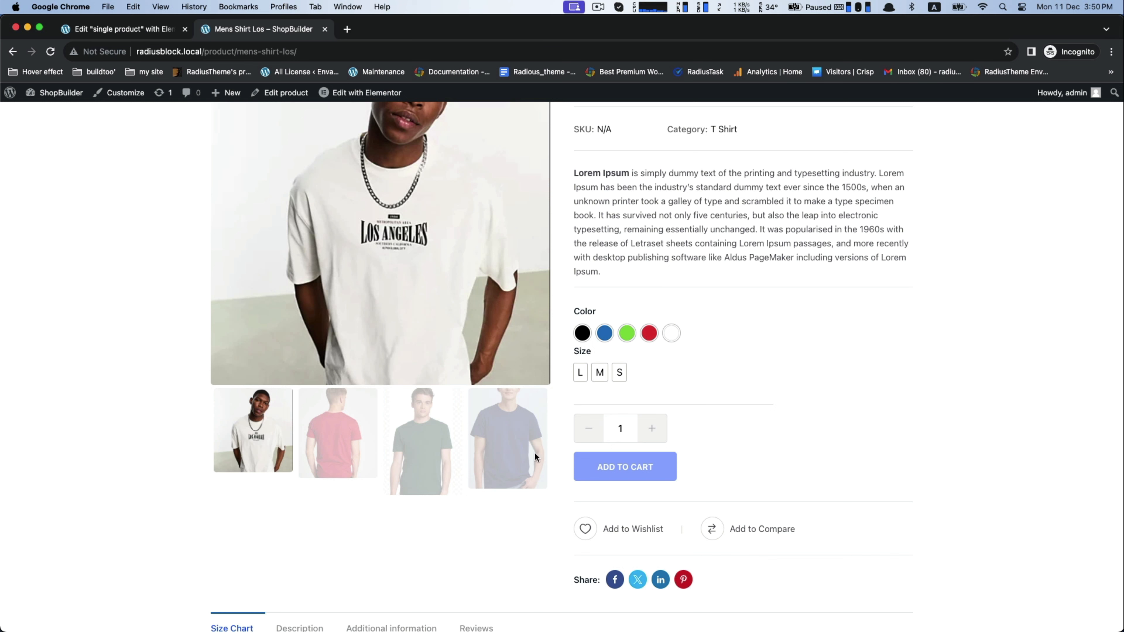
Step: Browse the product gallery's thumbnails through the slider and show the red shirt image
click(541, 449)
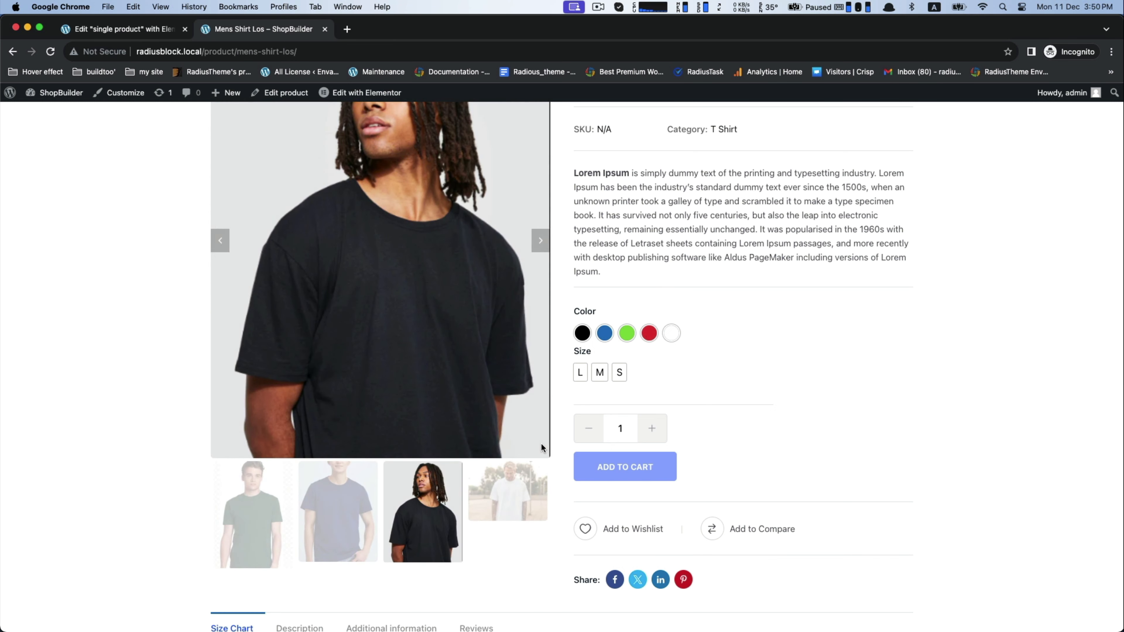
click(544, 503)
click(543, 504)
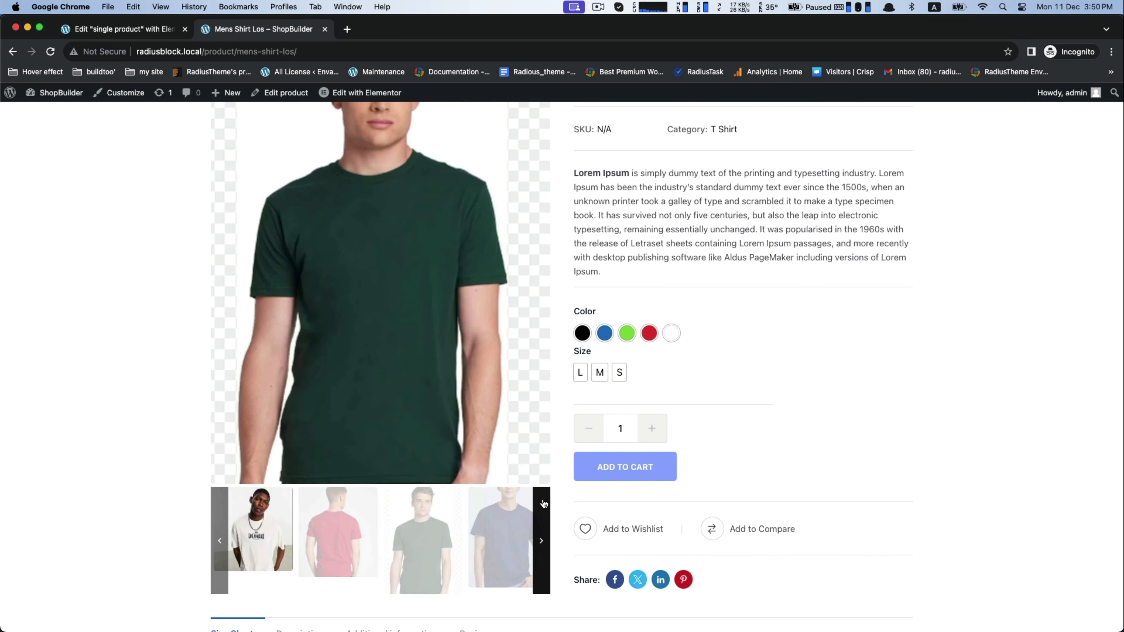
scroll(543, 502, up, 2)
scroll(542, 500, down, 4)
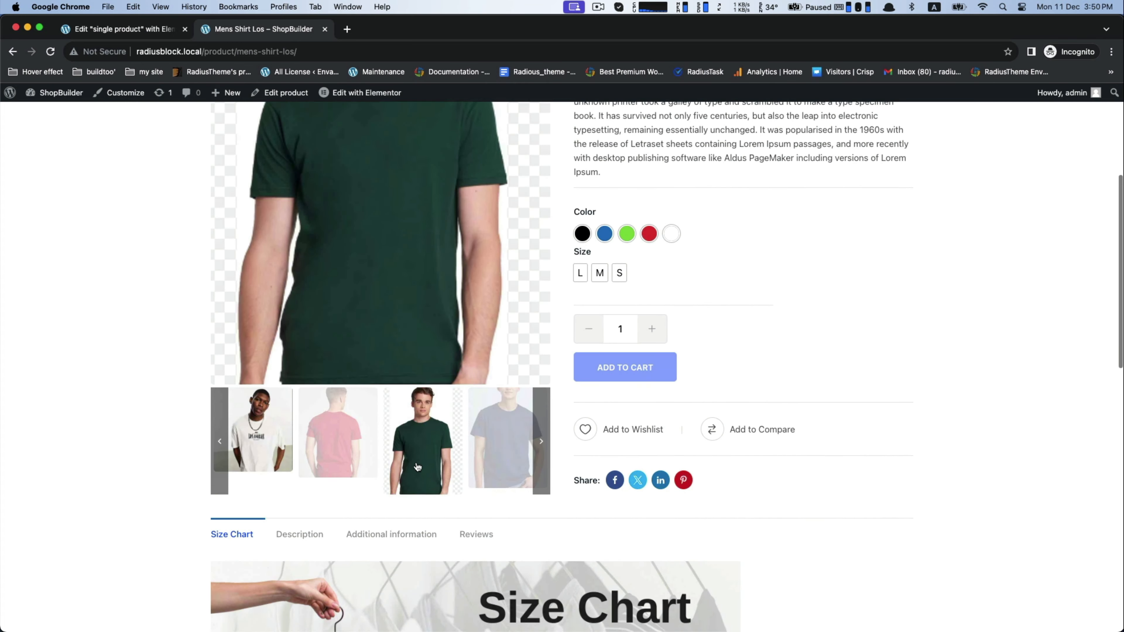
click(336, 452)
scroll(334, 445, up, 1)
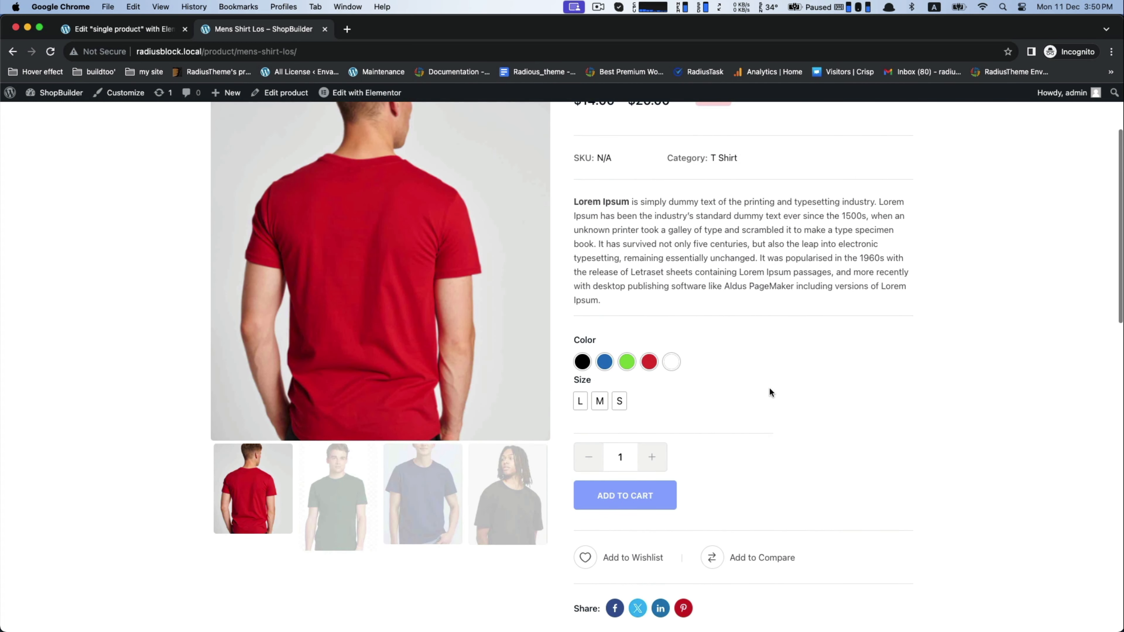
Step: Select the Blue color swatch and size M for the shirt and check the variation's gallery images
click(605, 366)
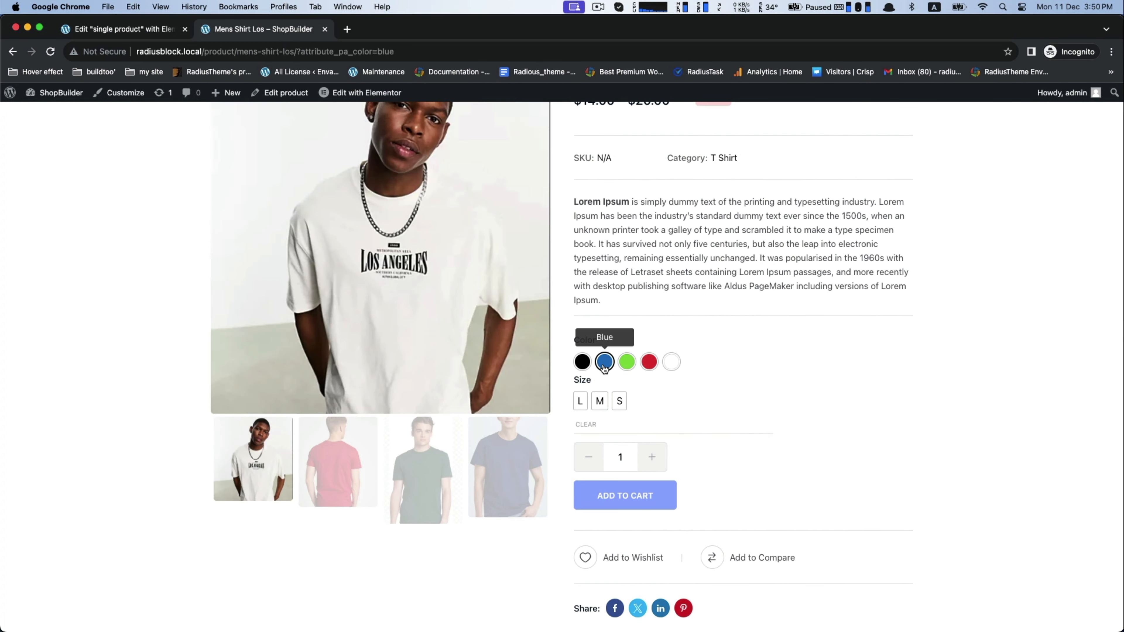
click(600, 401)
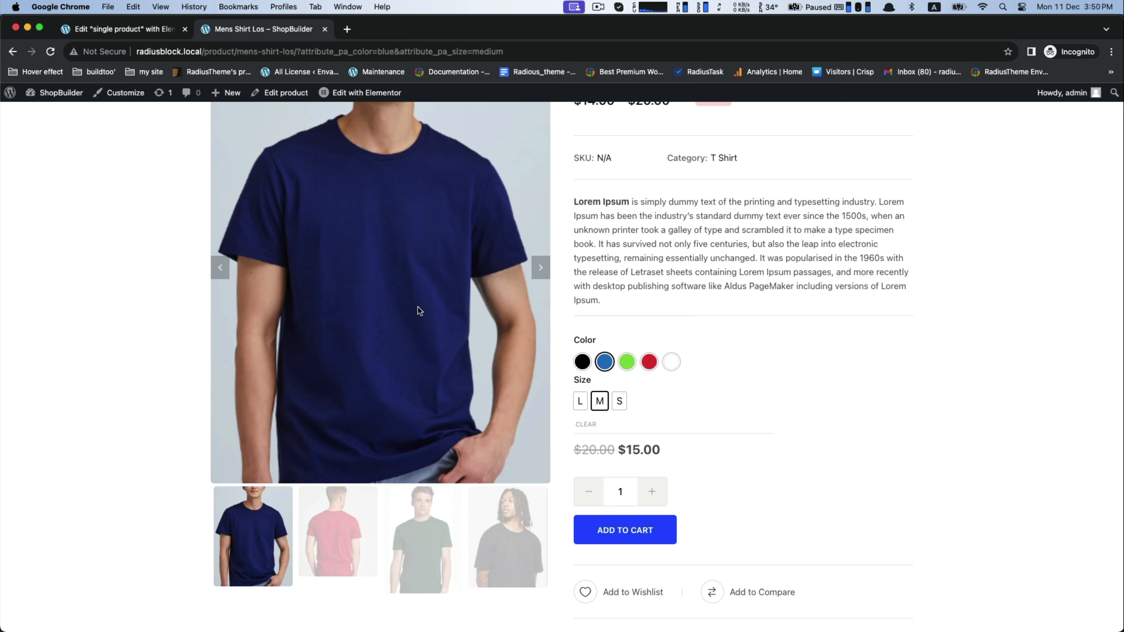
scroll(747, 366, down, 2)
scroll(747, 366, up, 4)
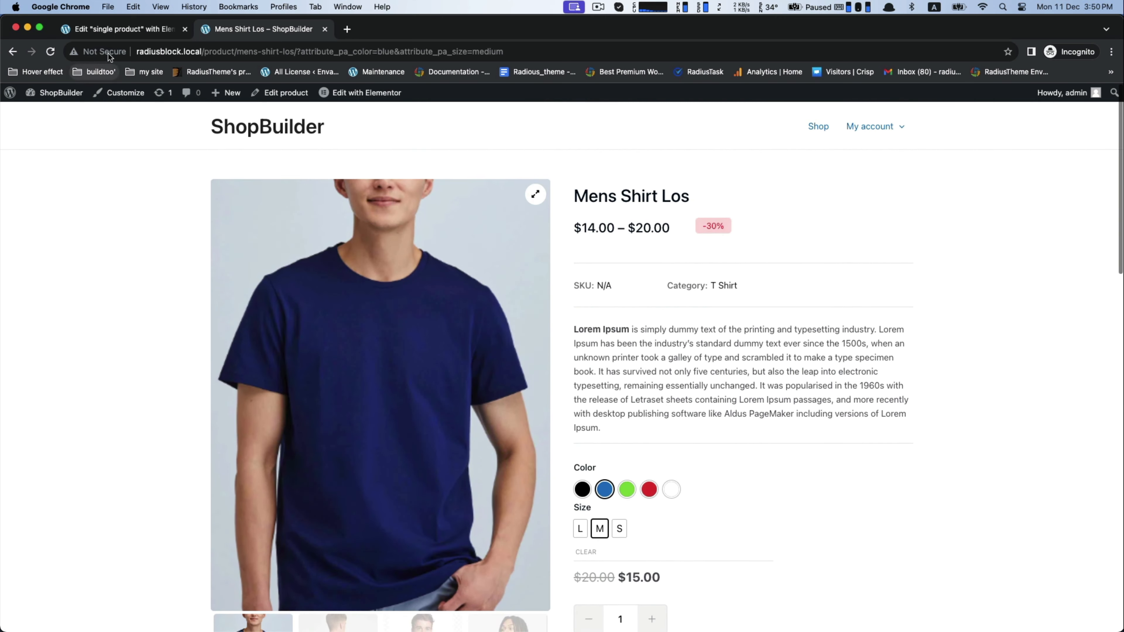
Step: Switch to the Elementor editor, try hiding the Product Images widget's zoom icon, and restore it
click(122, 26)
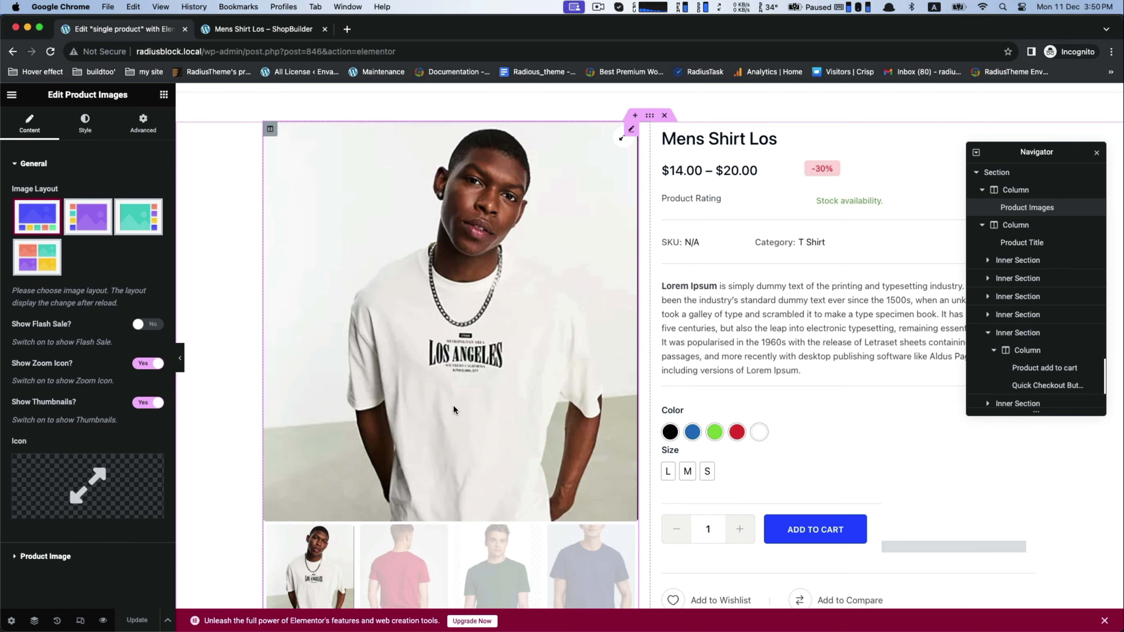
scroll(453, 405, down, 5)
scroll(453, 405, up, 2)
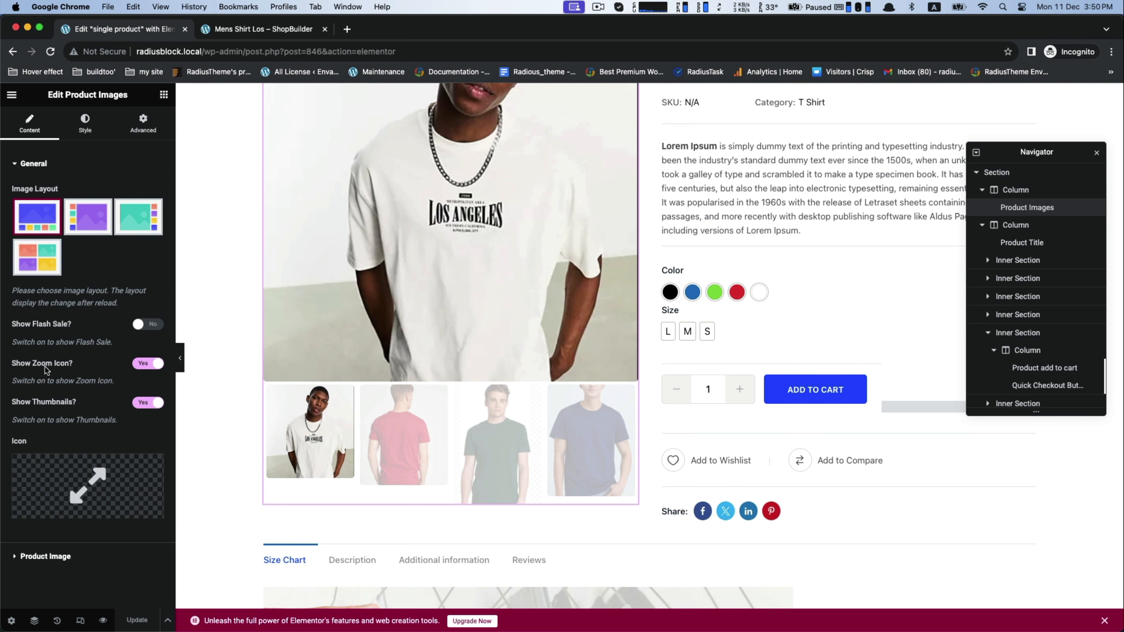
click(144, 364)
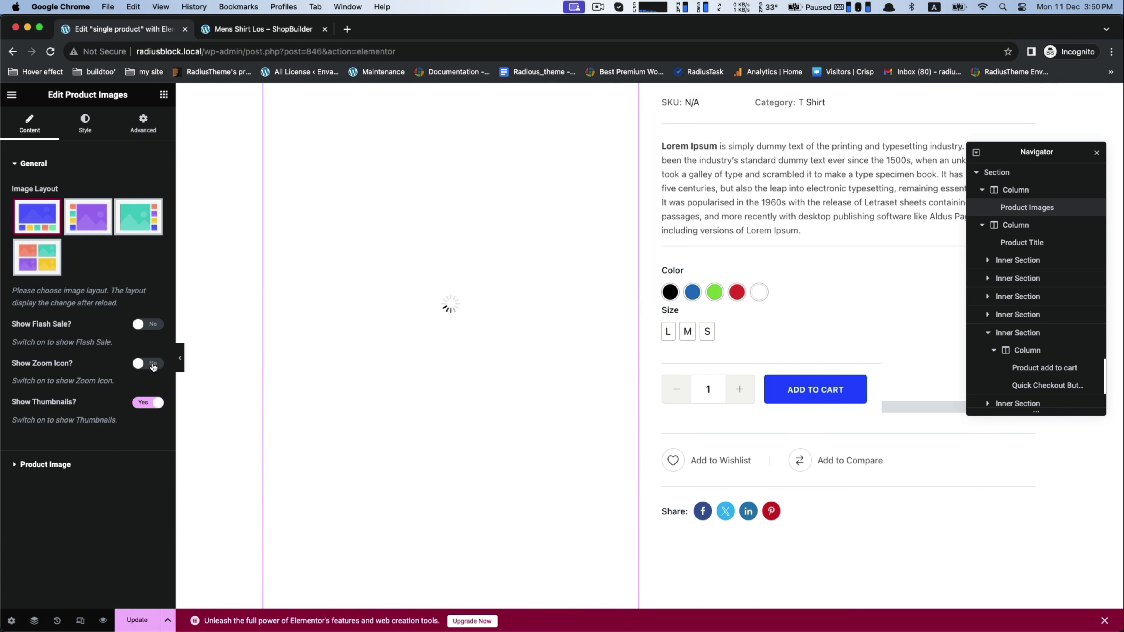
click(153, 364)
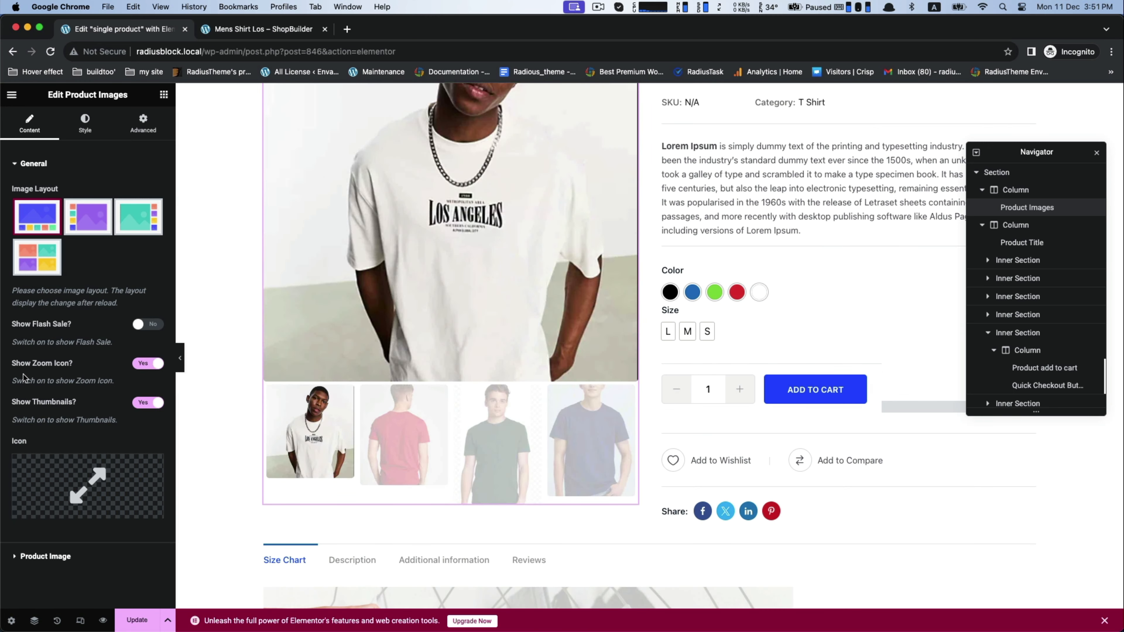
Step: Look through the Product Images widget's image and gallery thumbnail settings and its Image Zoom style options
click(45, 557)
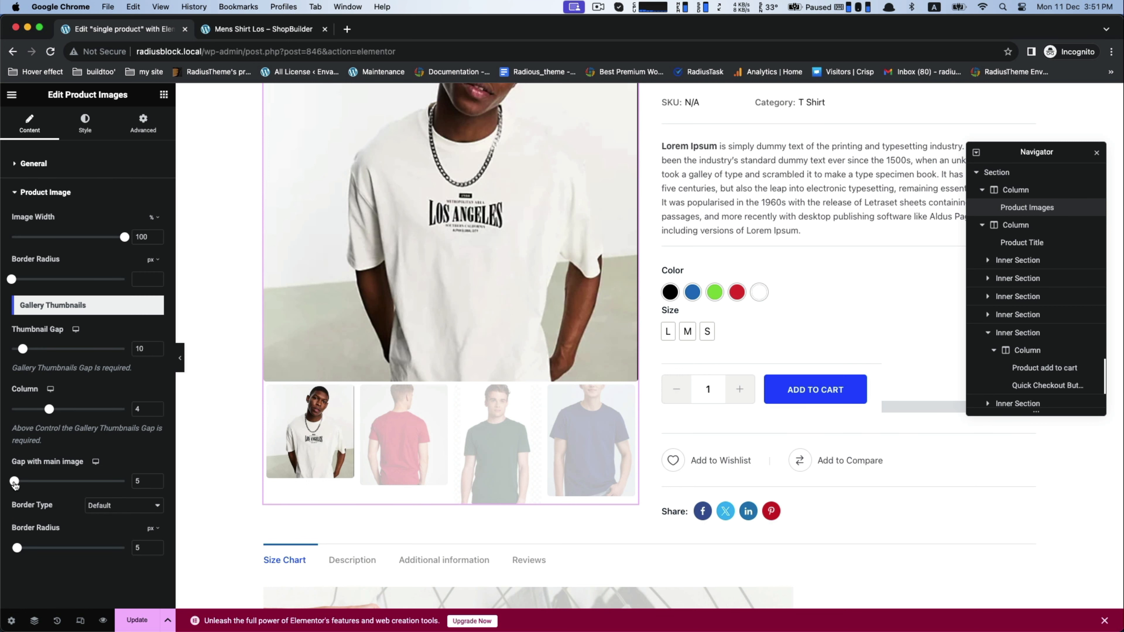
mouse_move(15, 483)
mouse_down()
mouse_move(29, 485)
mouse_move(14, 487)
mouse_up()
drag(29, 548, 16, 549)
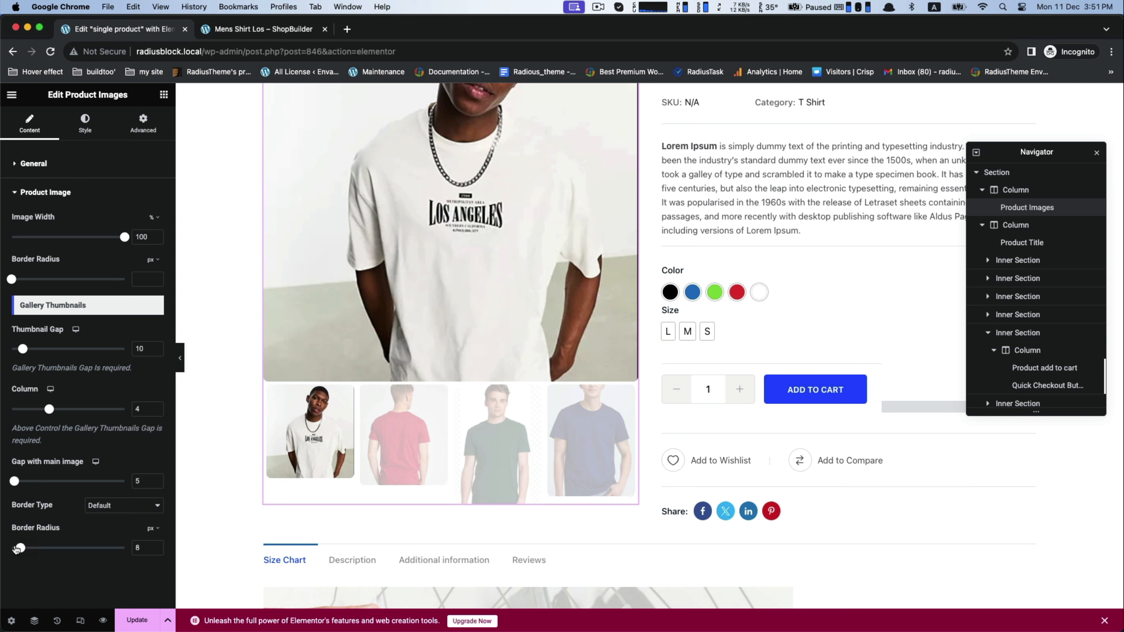
click(86, 129)
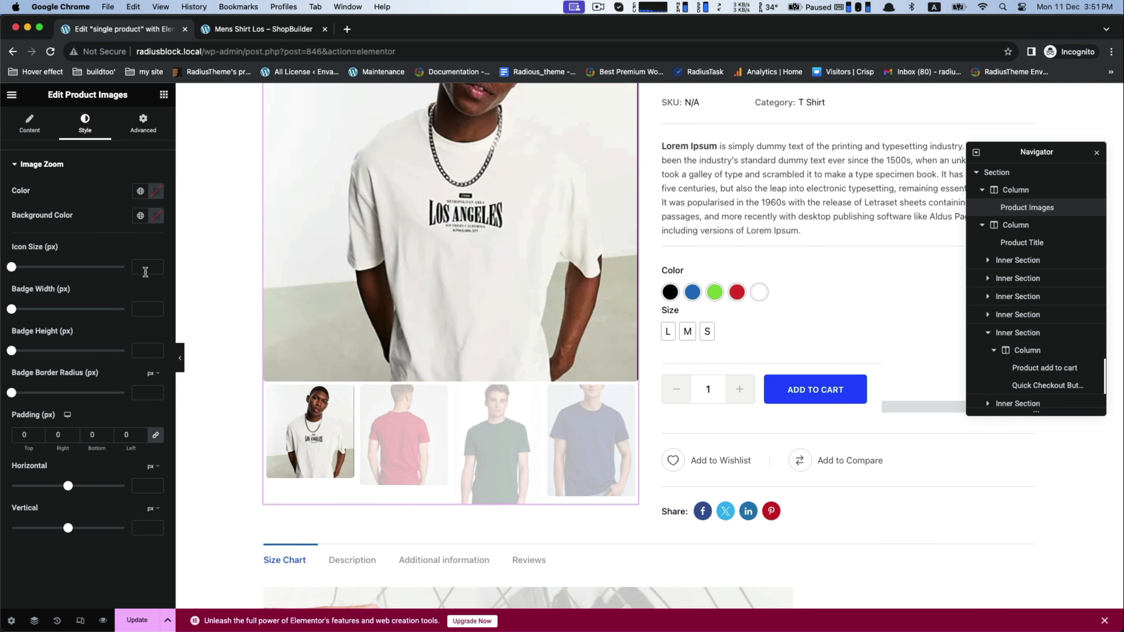
Step: Set the Product Images widget's normal background color to #252323 and update the template
click(133, 131)
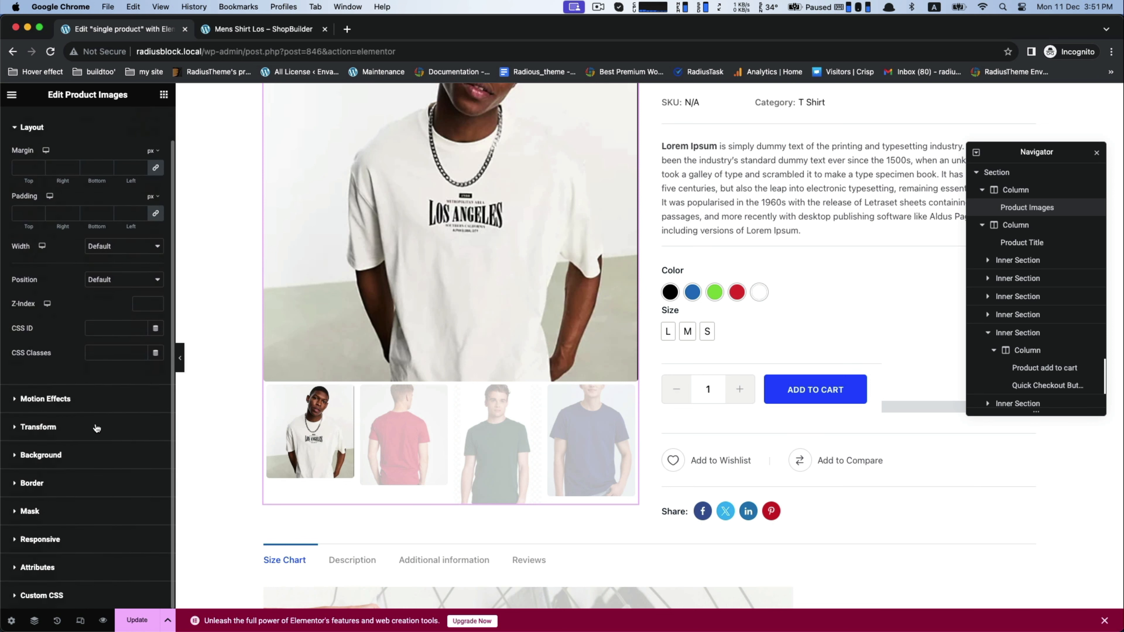
click(40, 455)
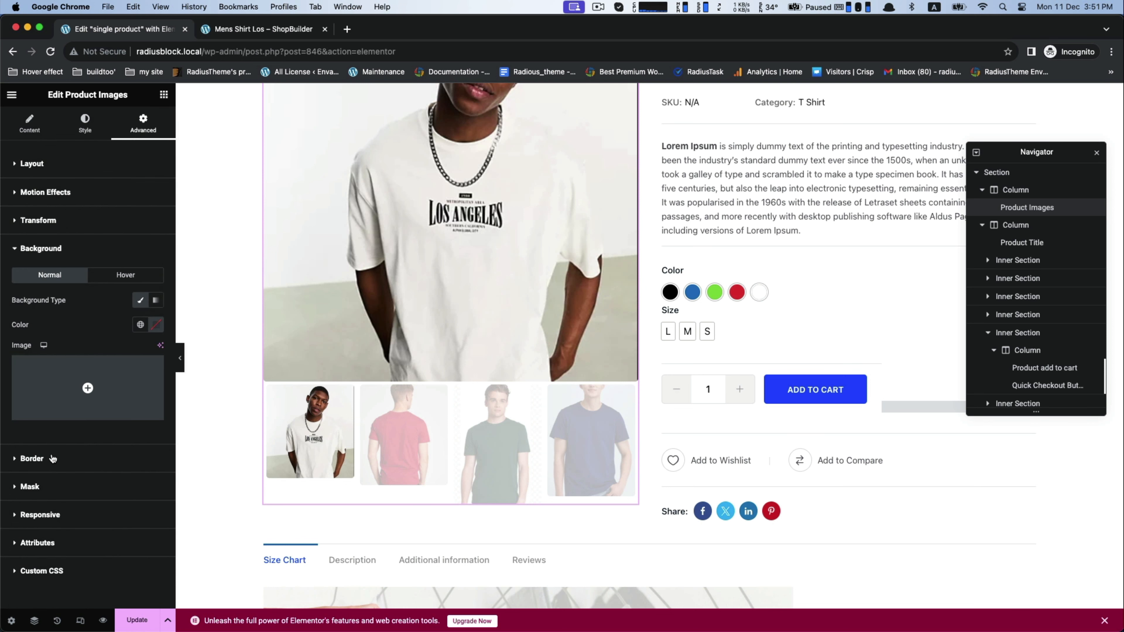
click(157, 325)
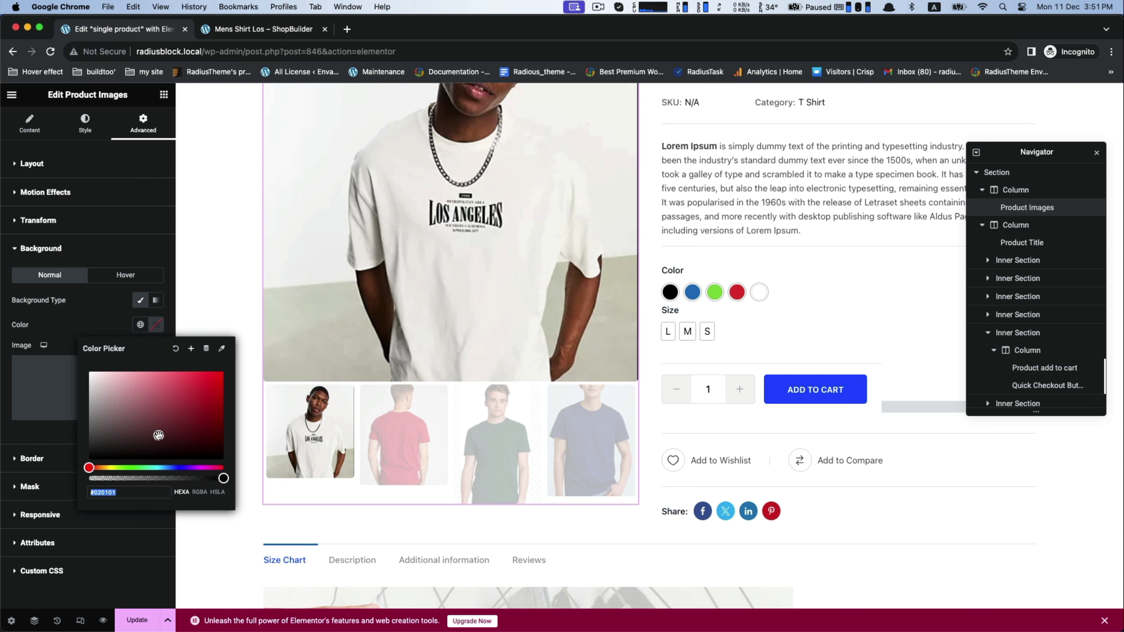
click(189, 438)
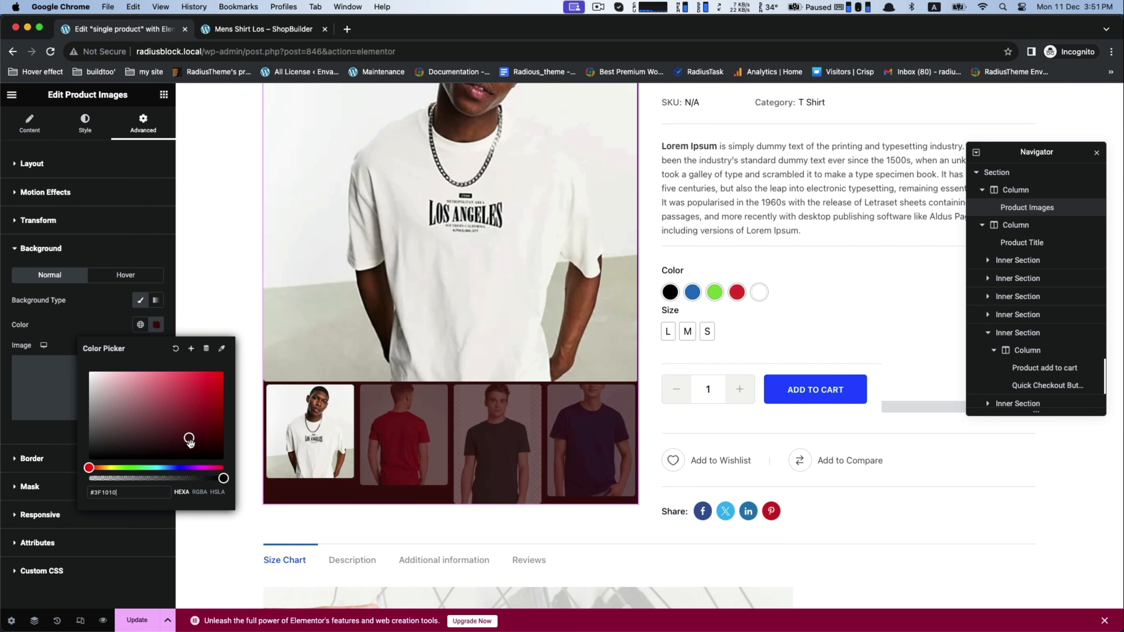
drag(189, 439, 97, 446)
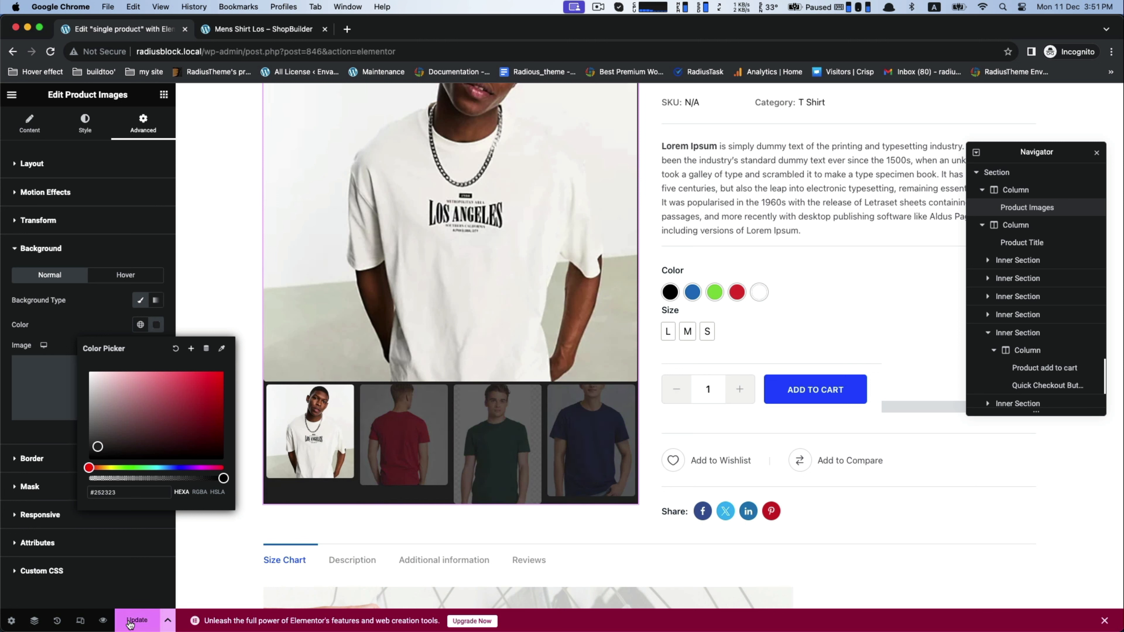
click(141, 582)
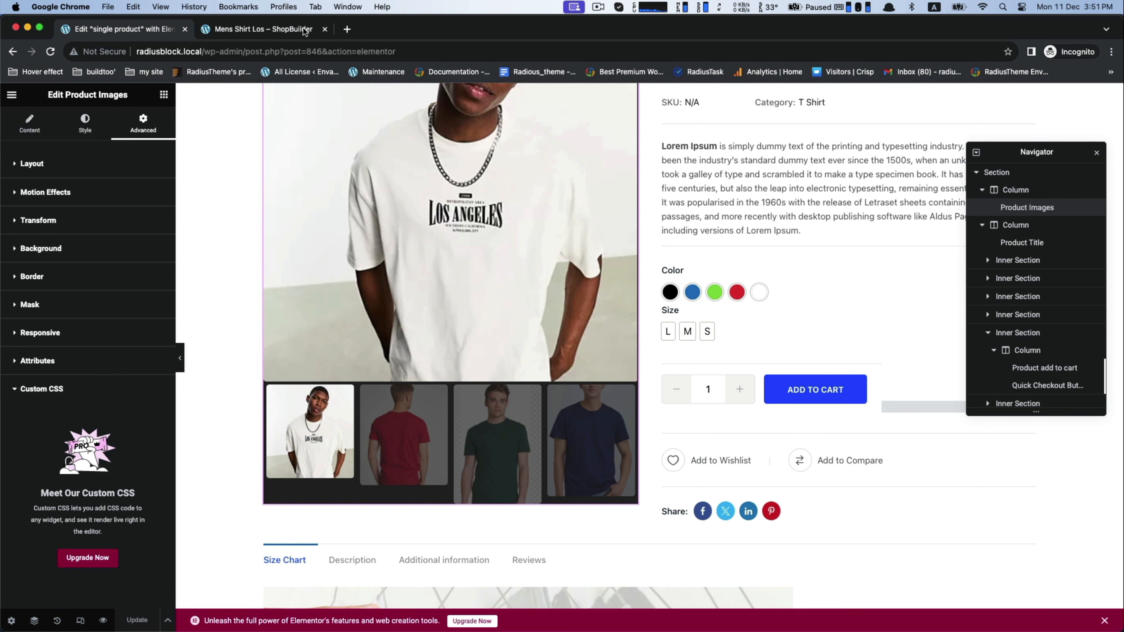
Step: Switch to the Mens Shirt Los product page, reload it and show the red shirt image in the gallery
click(263, 29)
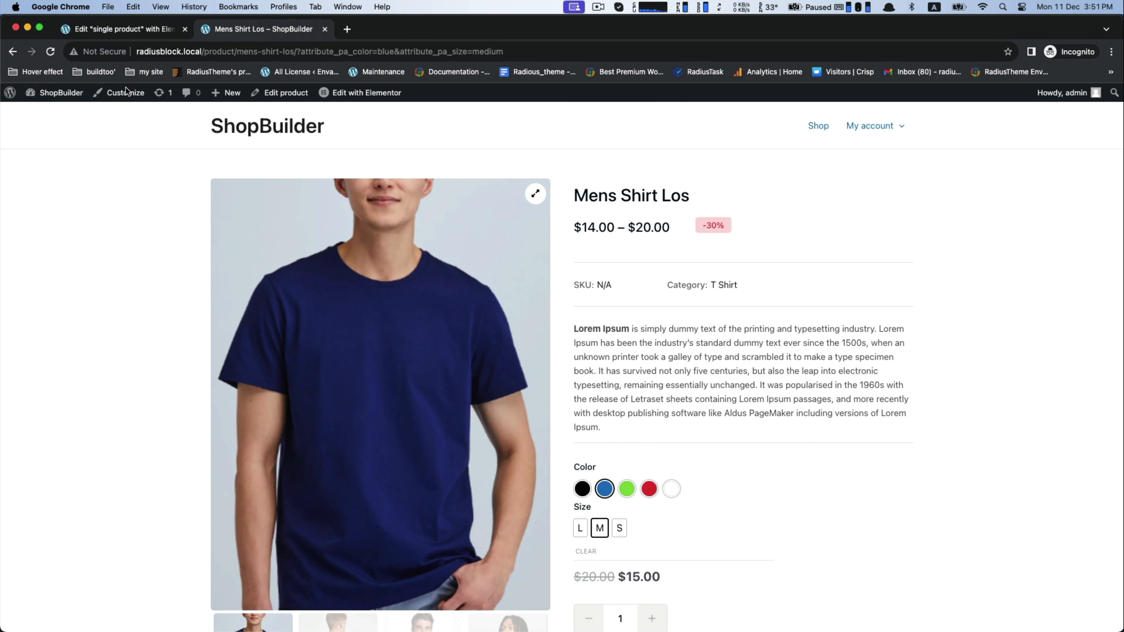
click(52, 53)
scroll(45, 186, down, 8)
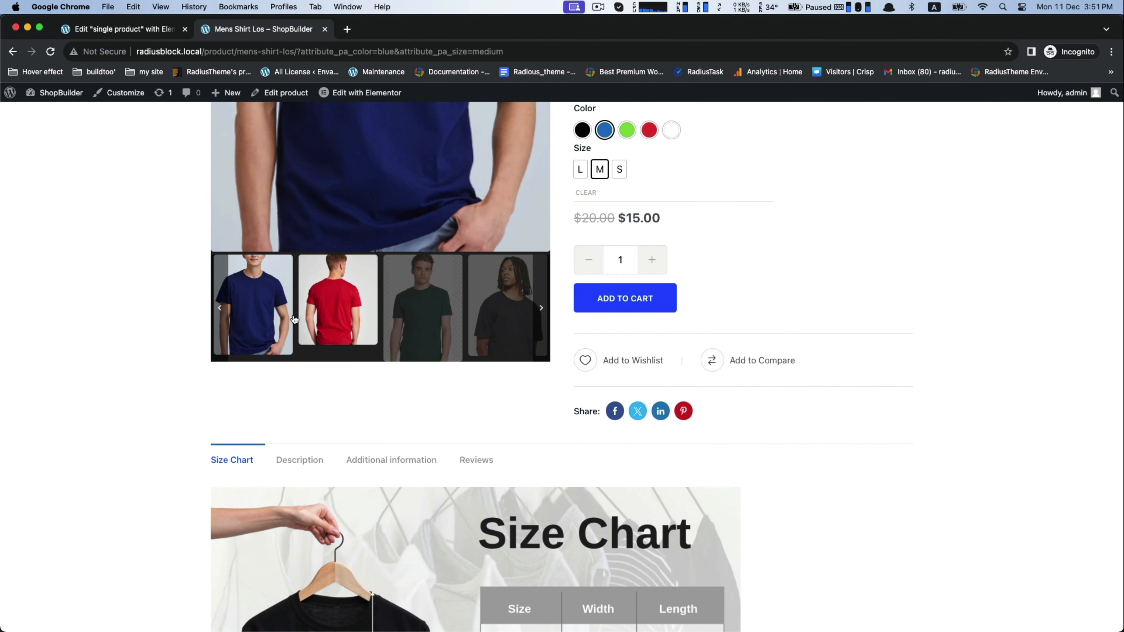
click(314, 326)
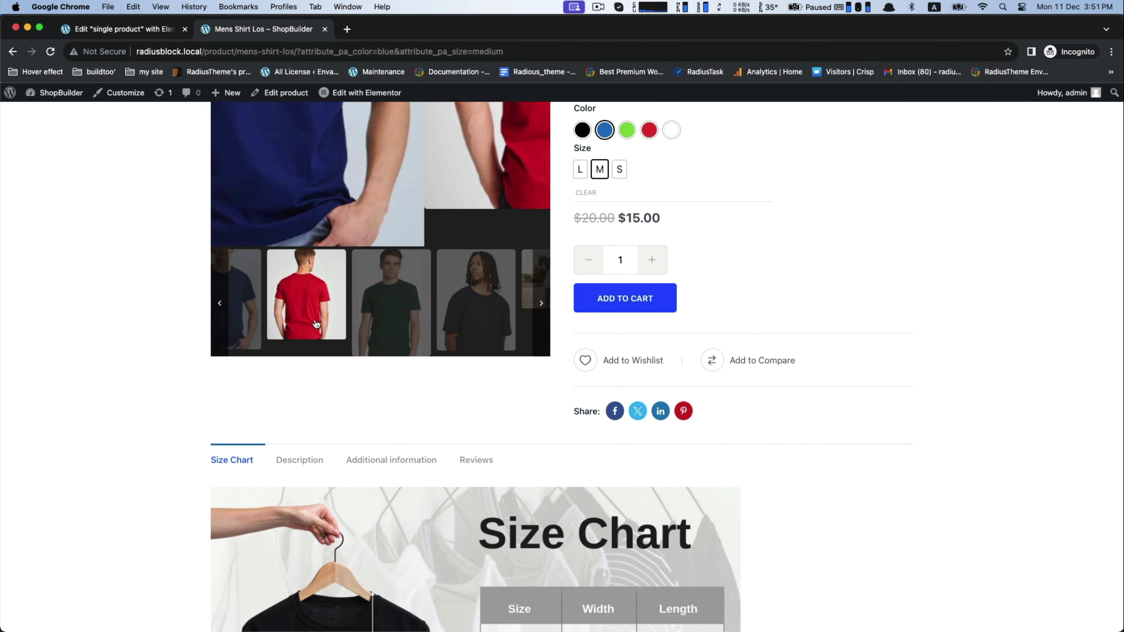
scroll(394, 379, up, 4)
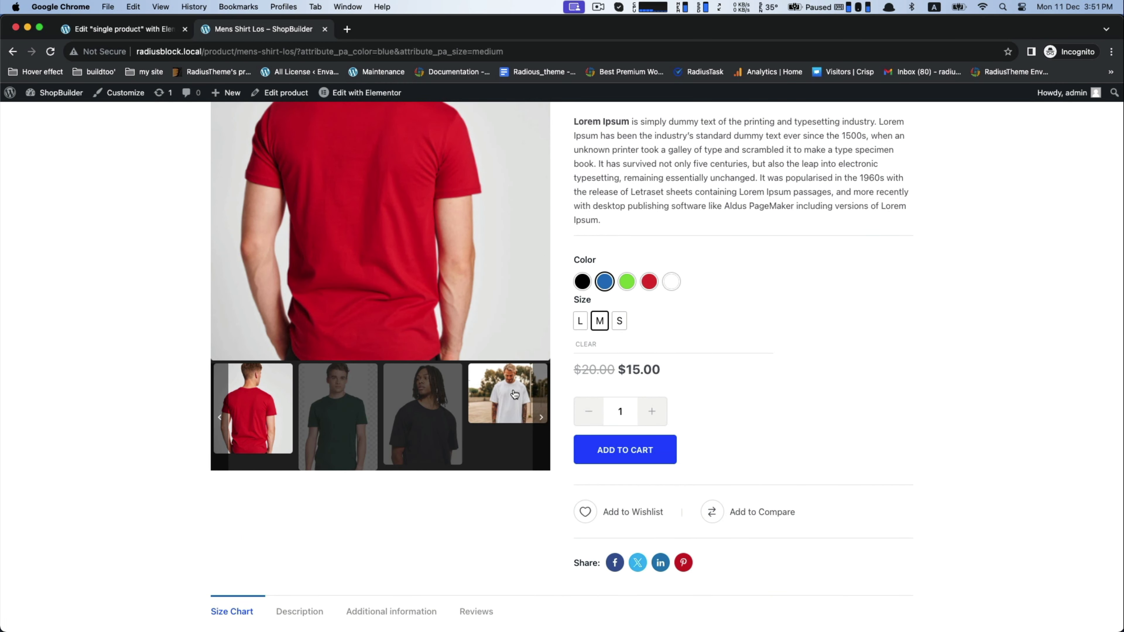
Step: Browse the gallery thumbnails to the black shirt image and examine the gallery's new background beside the product details
click(502, 392)
scroll(463, 392, up, 2)
click(460, 388)
scroll(480, 383, down, 2)
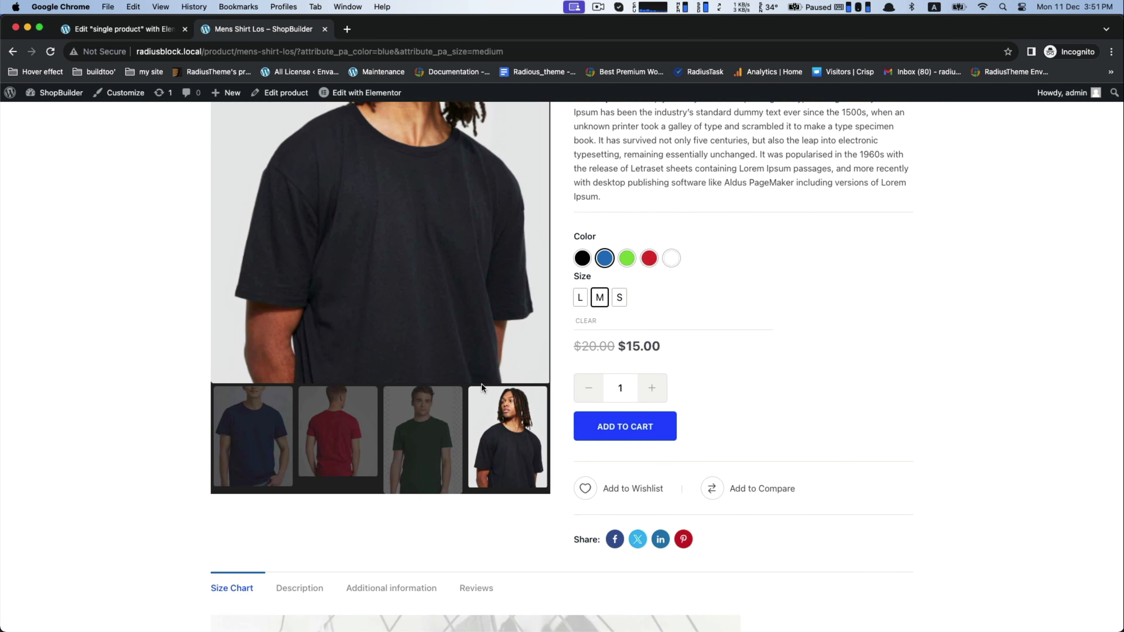
scroll(420, 420, up, 4)
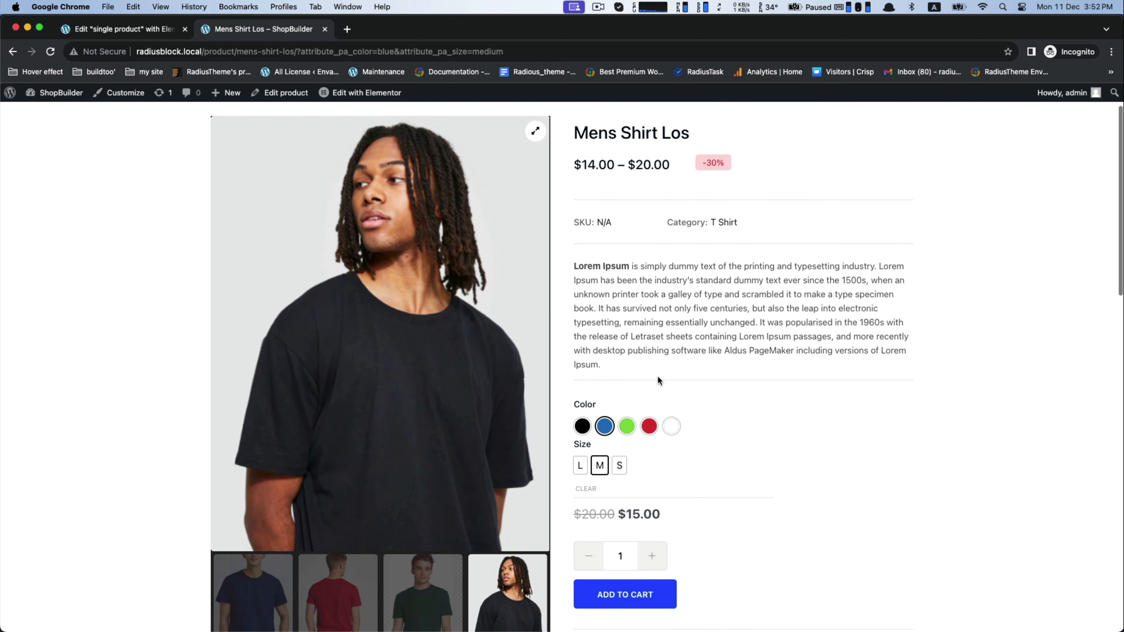
scroll(655, 376, down, 3)
scroll(657, 376, up, 5)
scroll(658, 376, down, 6)
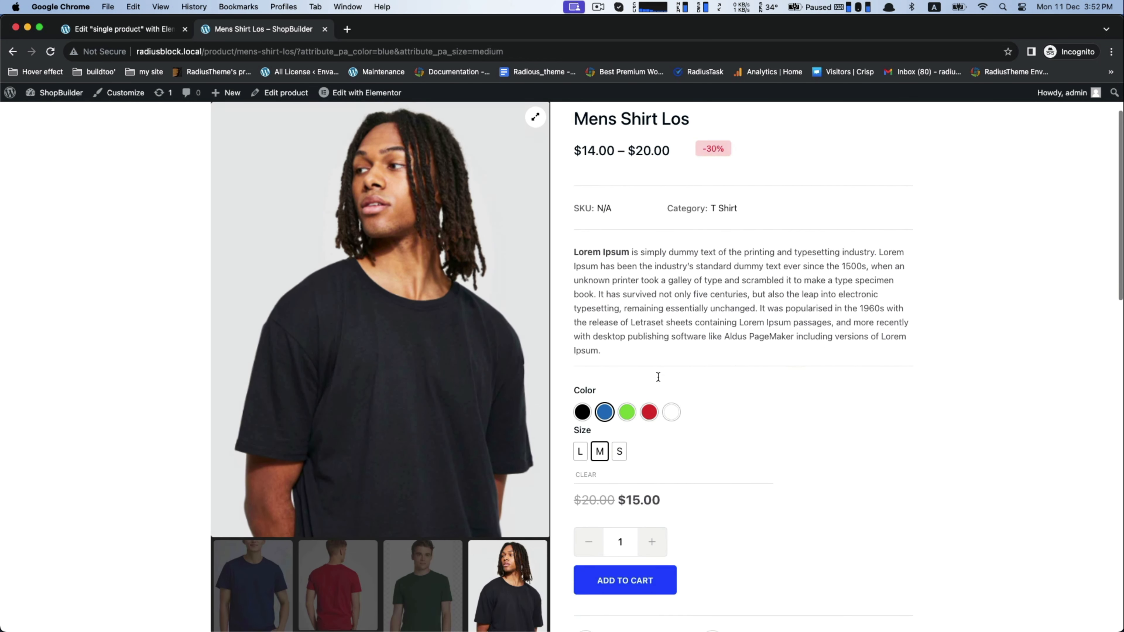
scroll(658, 375, up, 4)
scroll(657, 375, up, 2)
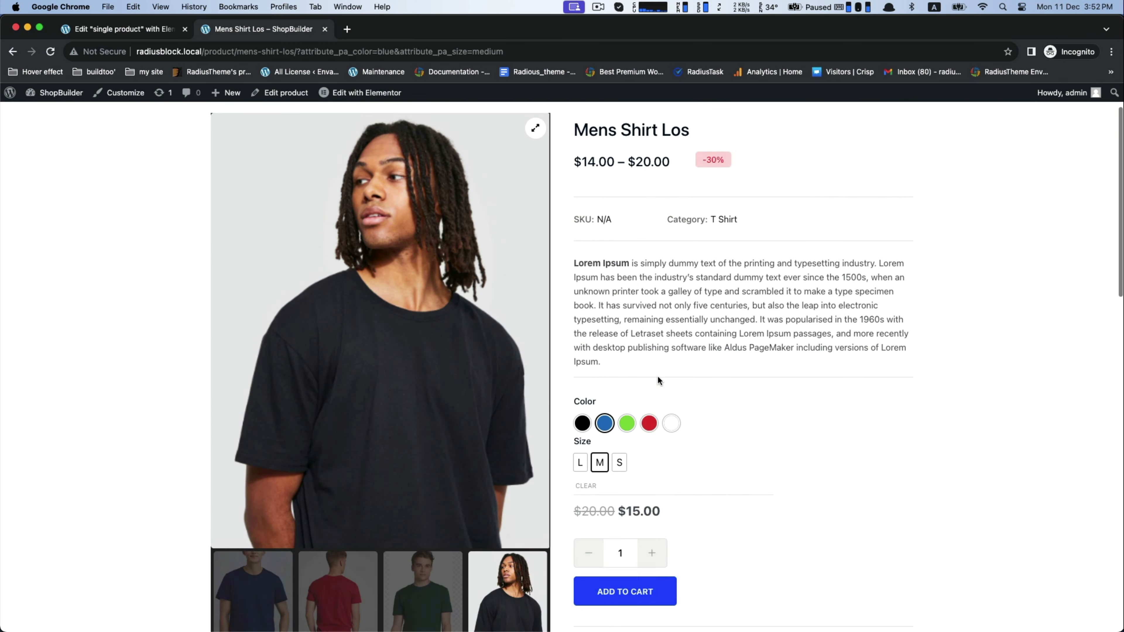
Step: Back in the Elementor editor, apply the right gallery layout to the Product Images widget and update the template
click(104, 29)
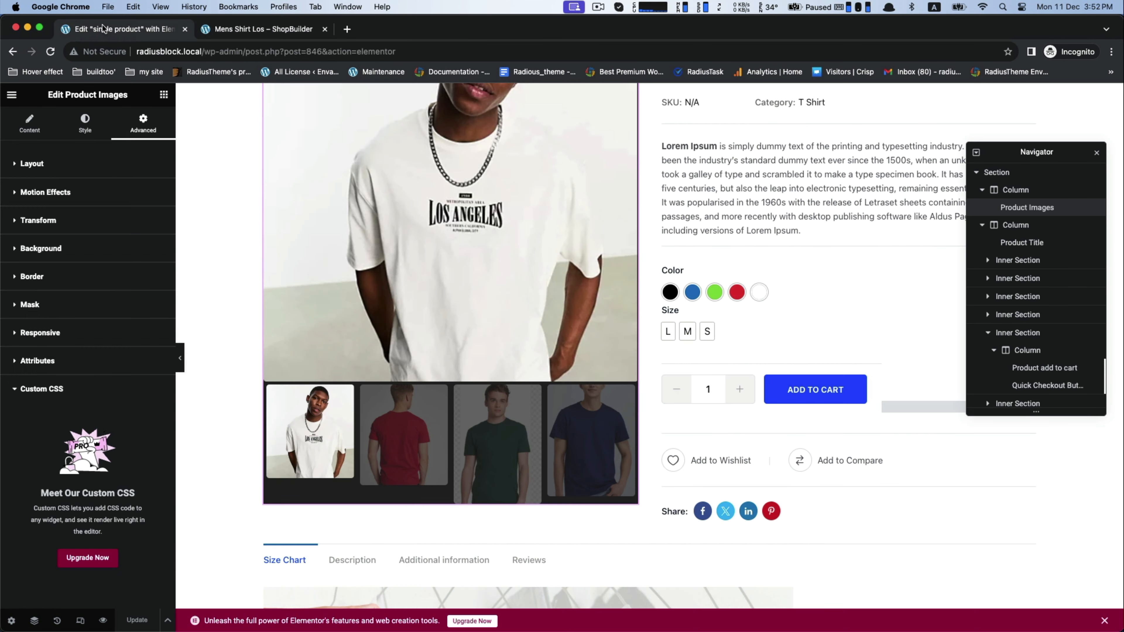
scroll(431, 248, up, 4)
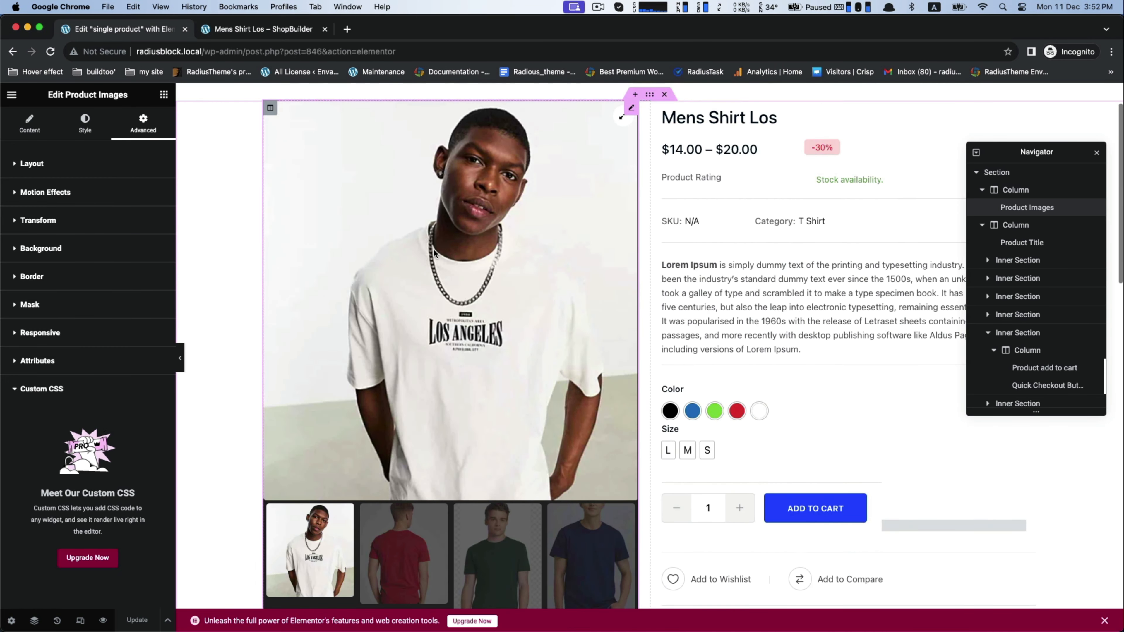
click(39, 131)
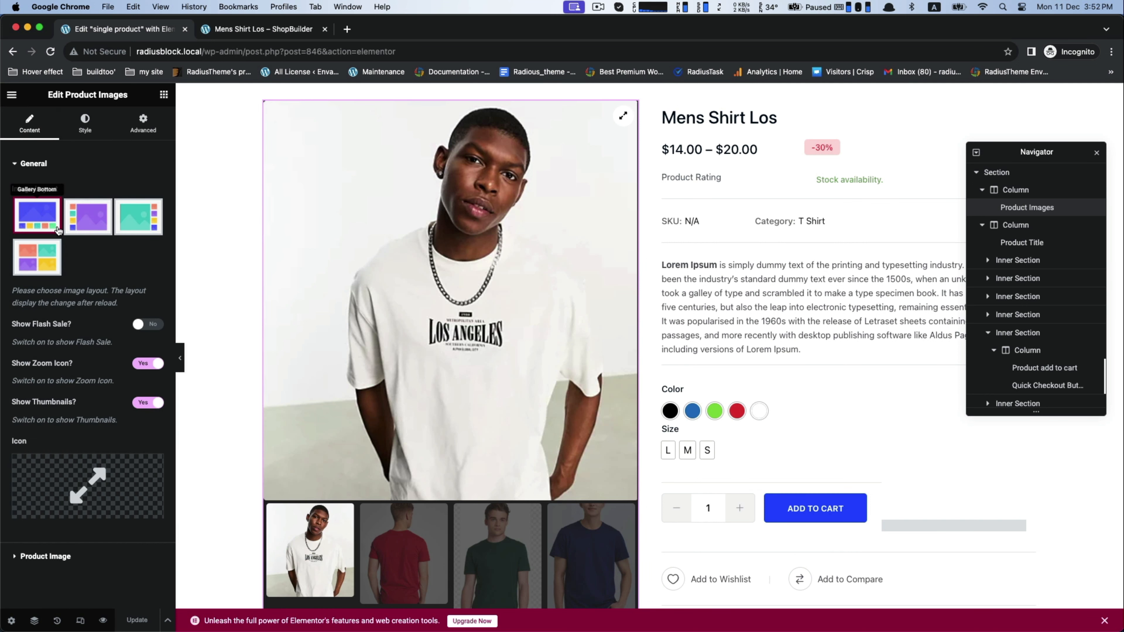
click(138, 222)
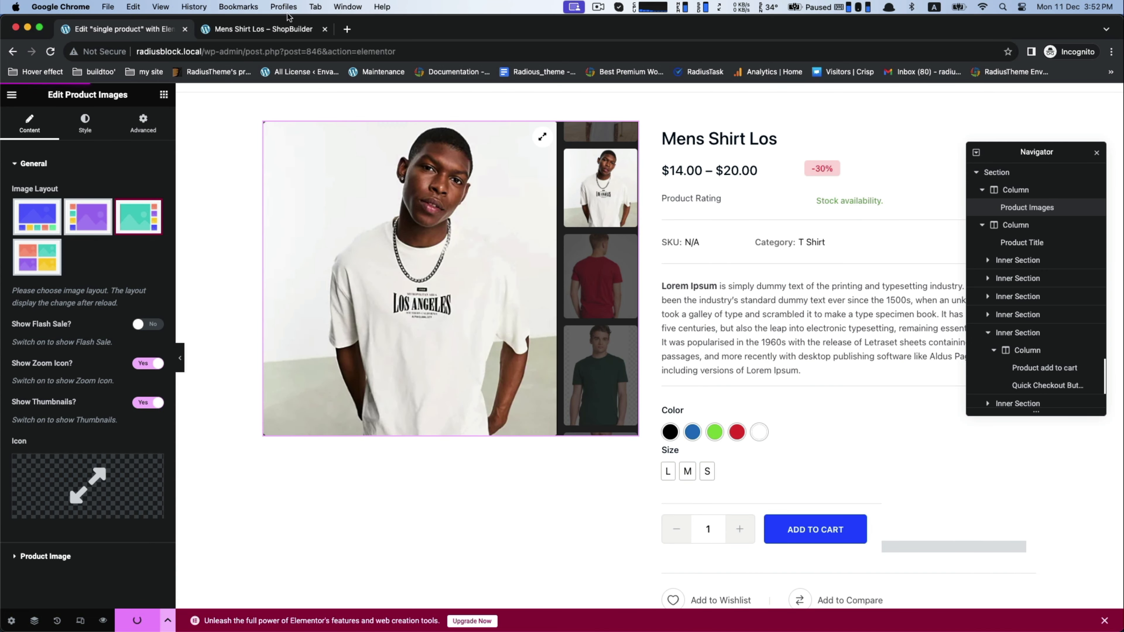
Step: Reload the Mens Shirt Los product page and browse the vertical gallery thumbnails through the red, green and black shirts
click(222, 31)
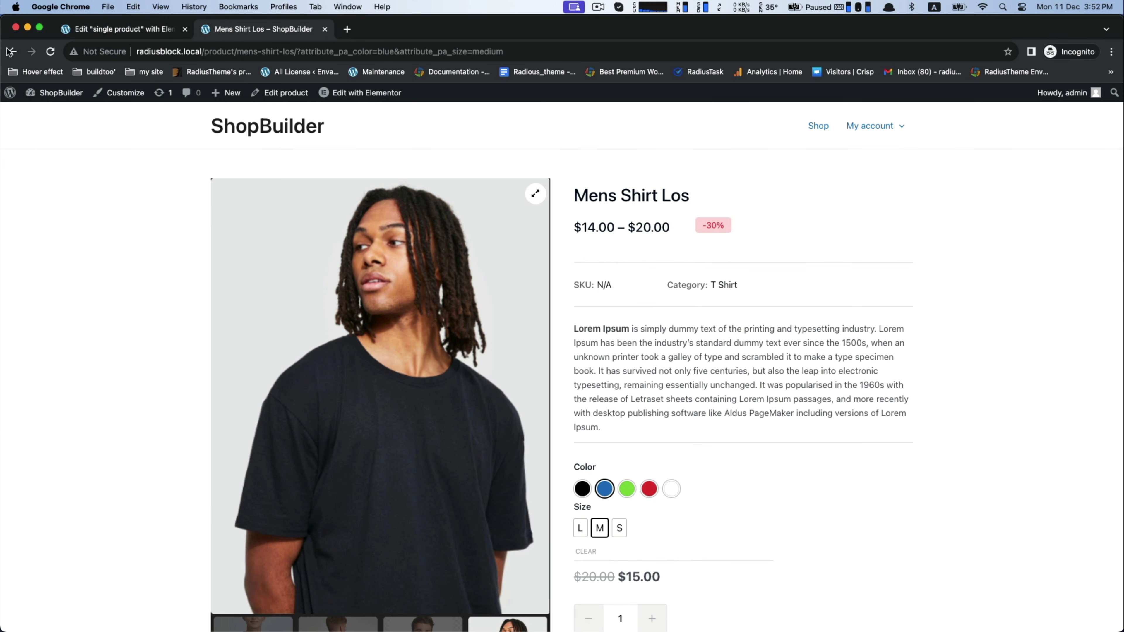
click(50, 52)
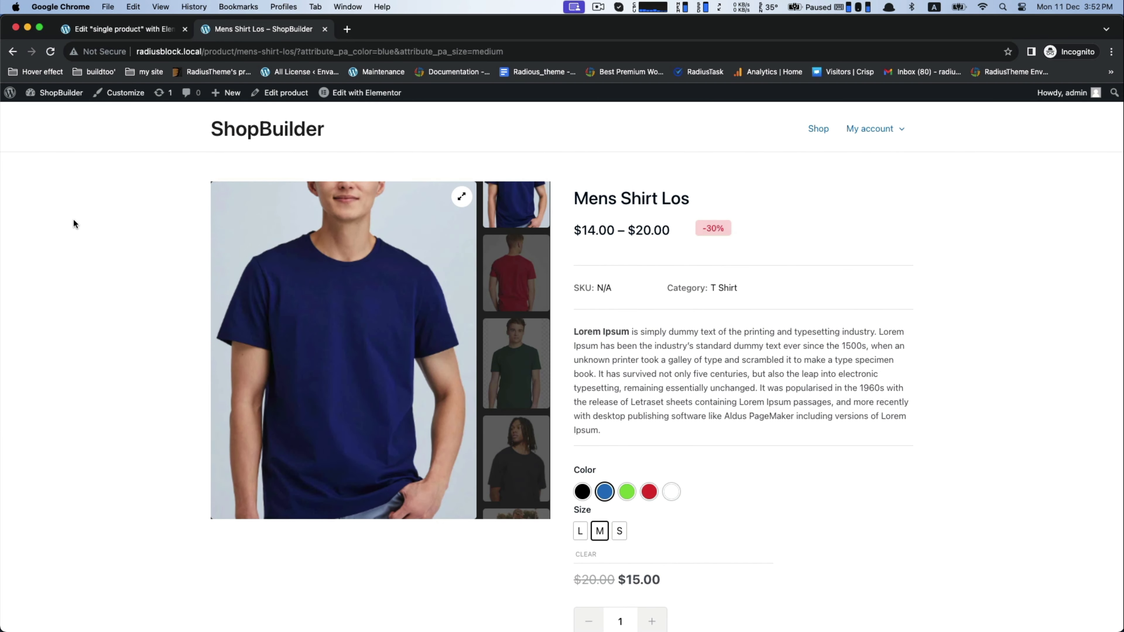
click(532, 296)
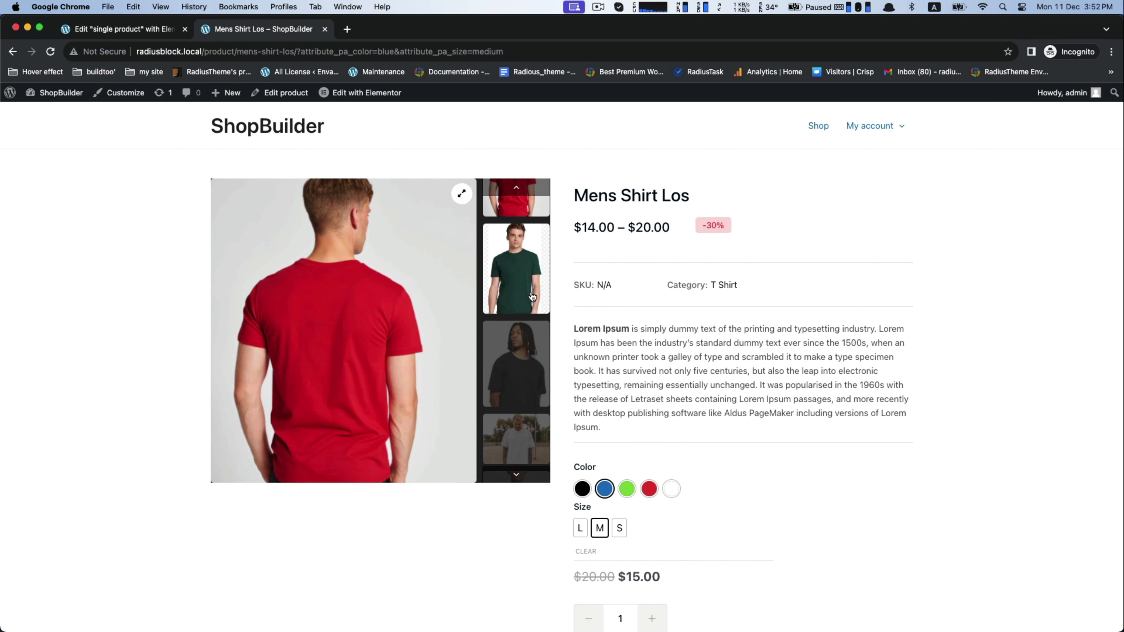
click(518, 376)
click(508, 288)
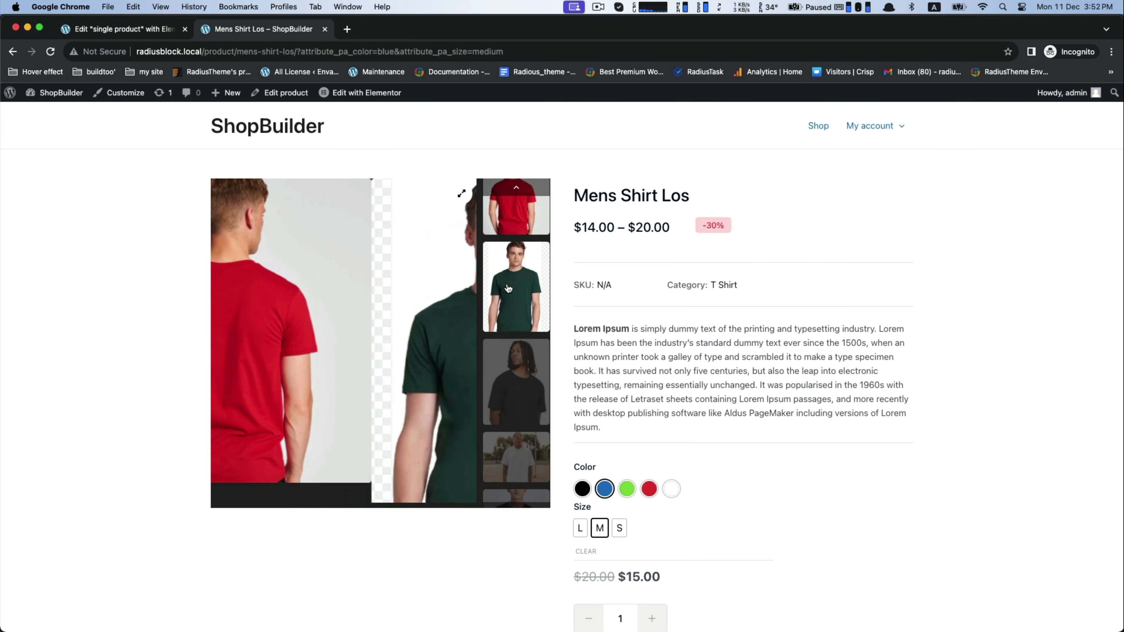
click(518, 385)
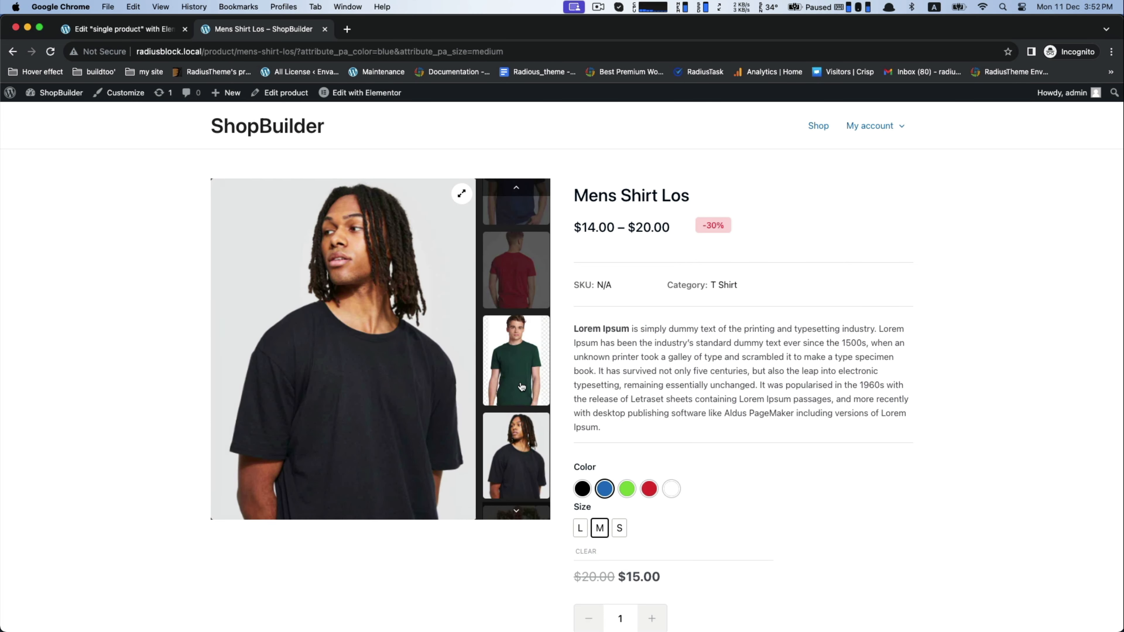
scroll(615, 316, up, 1)
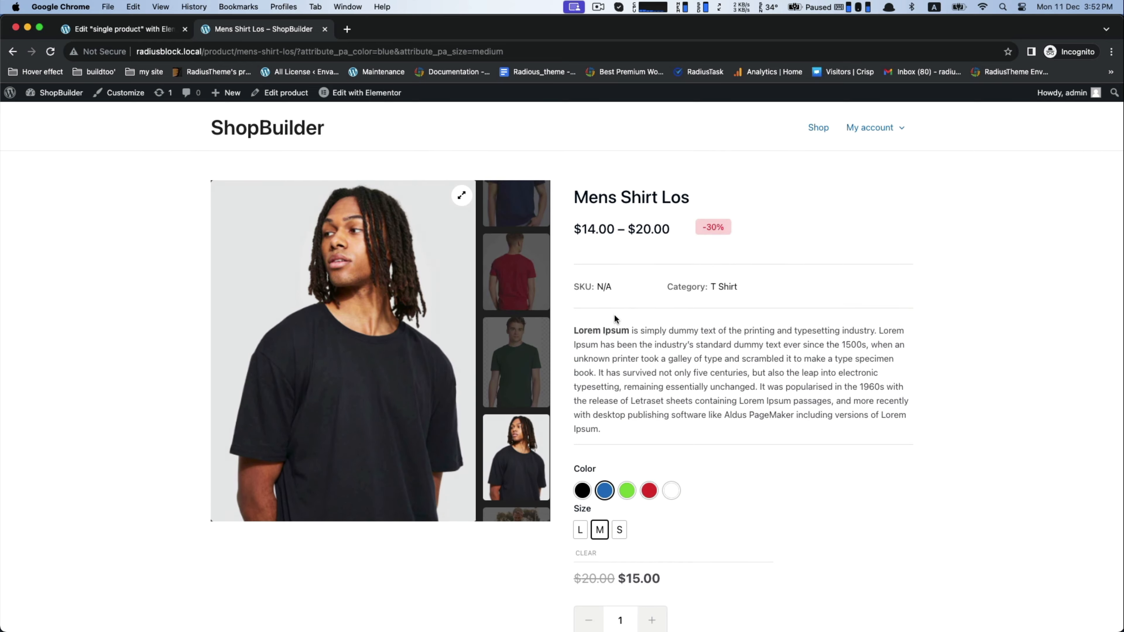
Step: Go from the product page to the WordPress dashboard and open the Variation Gallery section of the WooCommerce settings
click(149, 31)
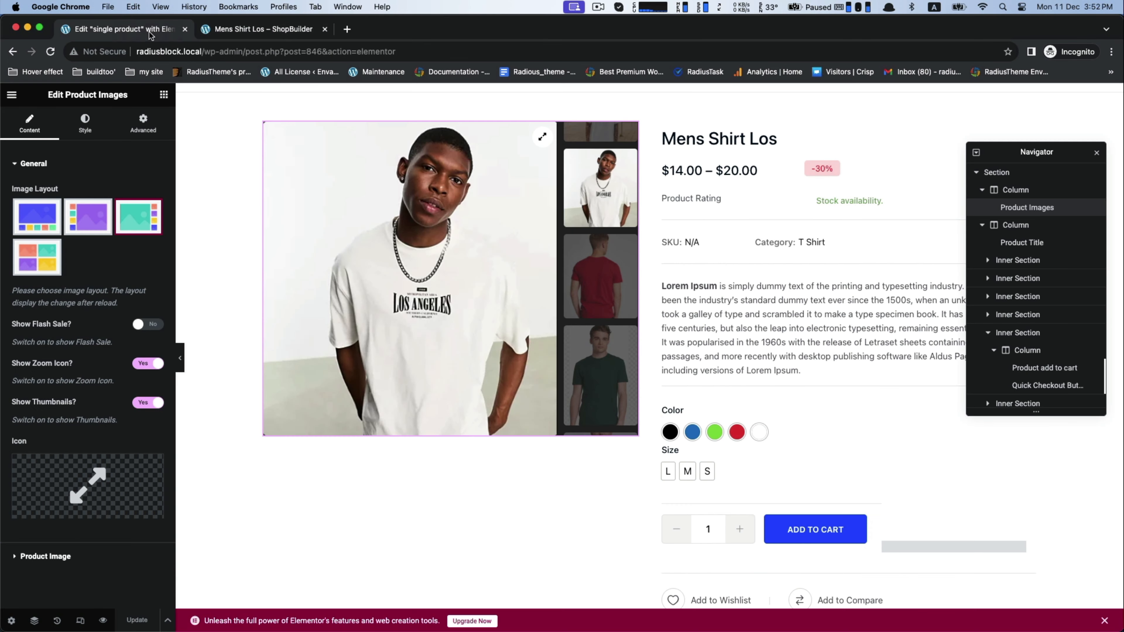
click(263, 27)
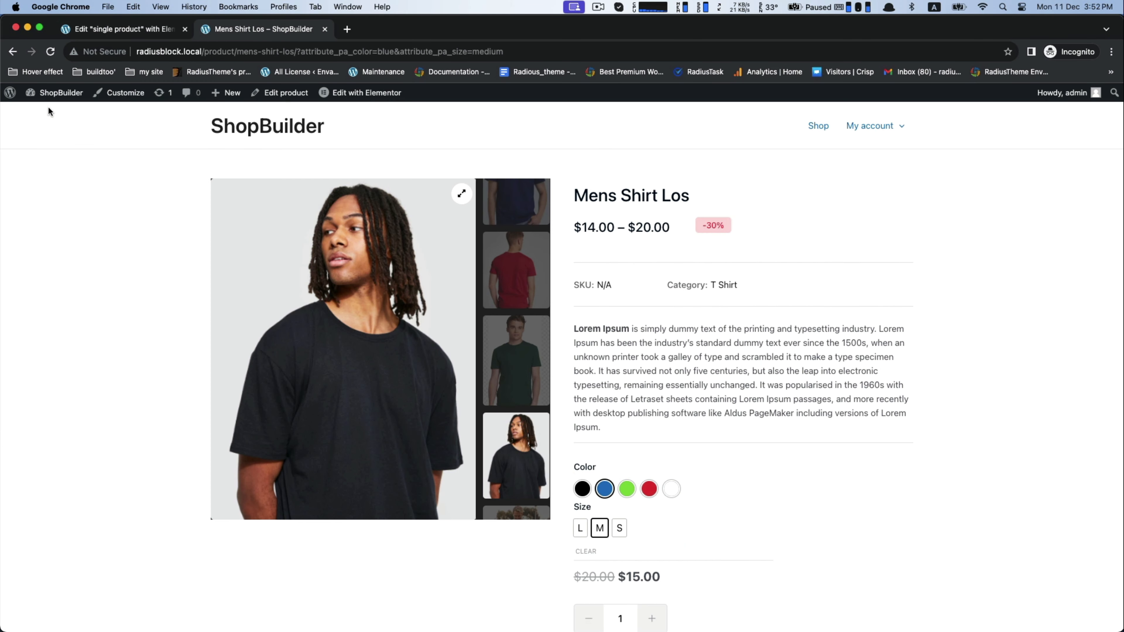
mouse_move(50, 97)
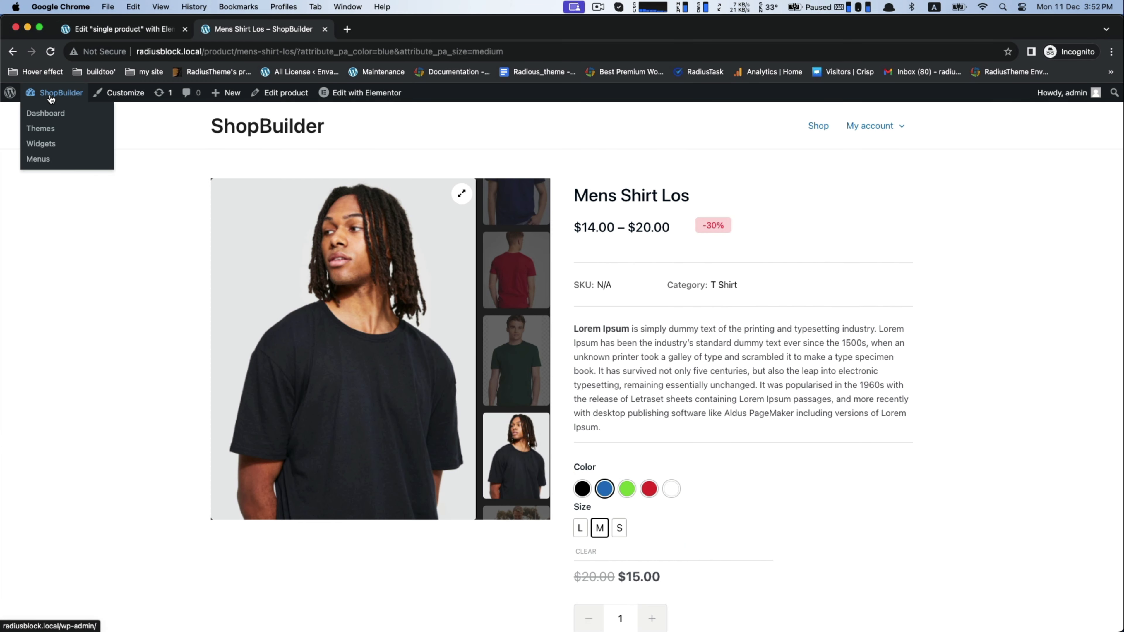
click(47, 114)
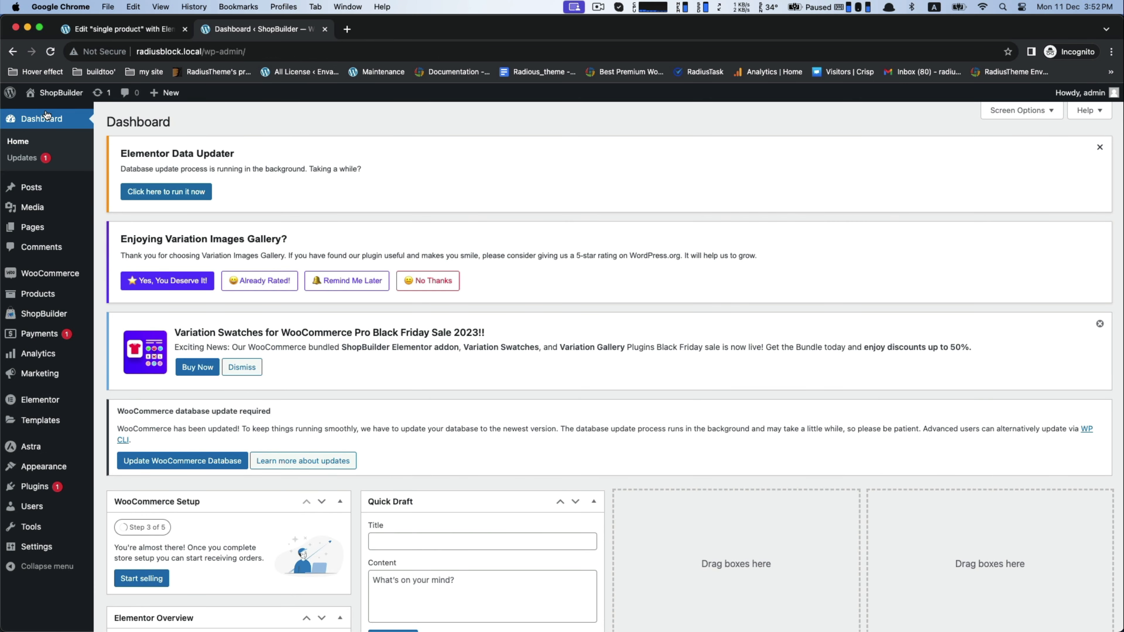
mouse_move(52, 274)
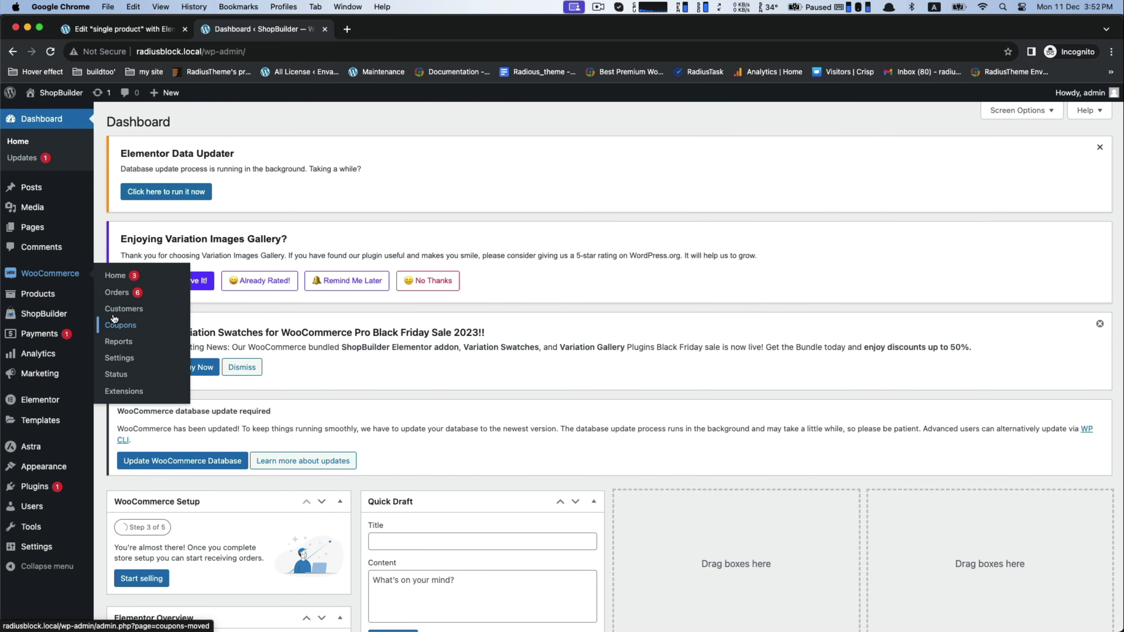
click(116, 361)
click(610, 293)
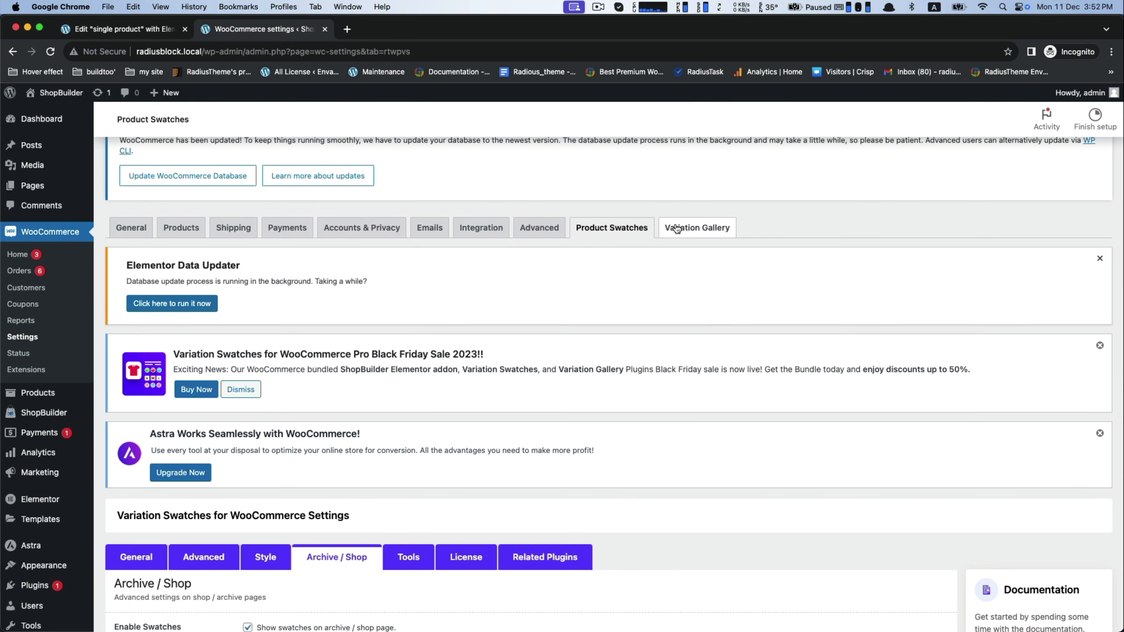
click(676, 228)
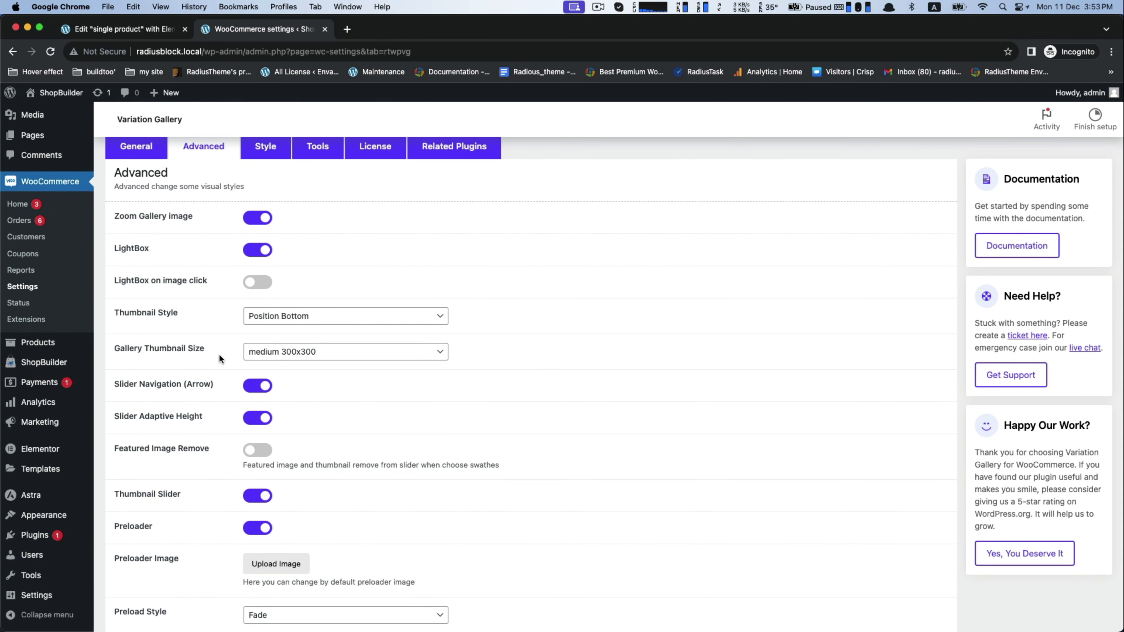
Step: Review the variation gallery's advanced, general and style settings, including the thumbnail items per row and the arrow colours
scroll(220, 358, down, 3)
scroll(220, 359, up, 5)
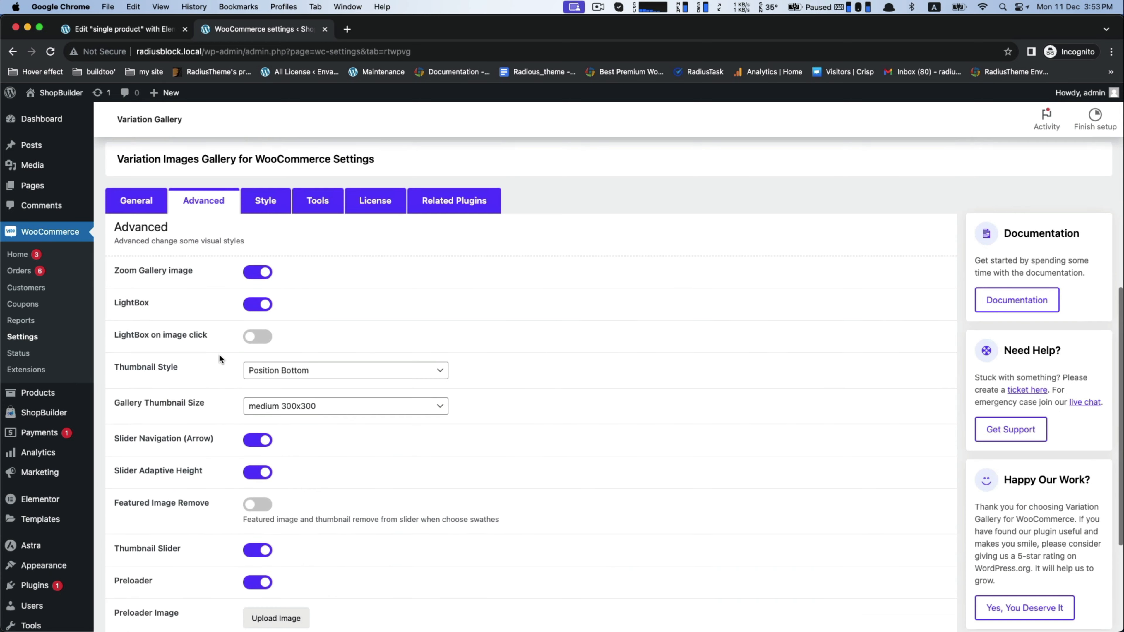
click(148, 203)
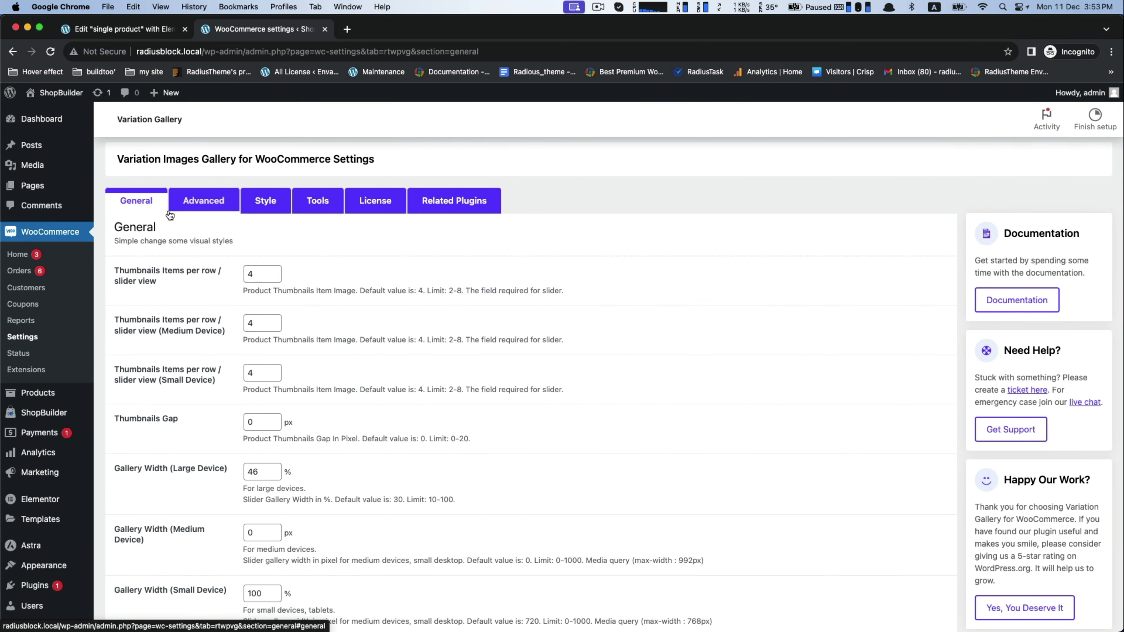
triple_click(150, 271)
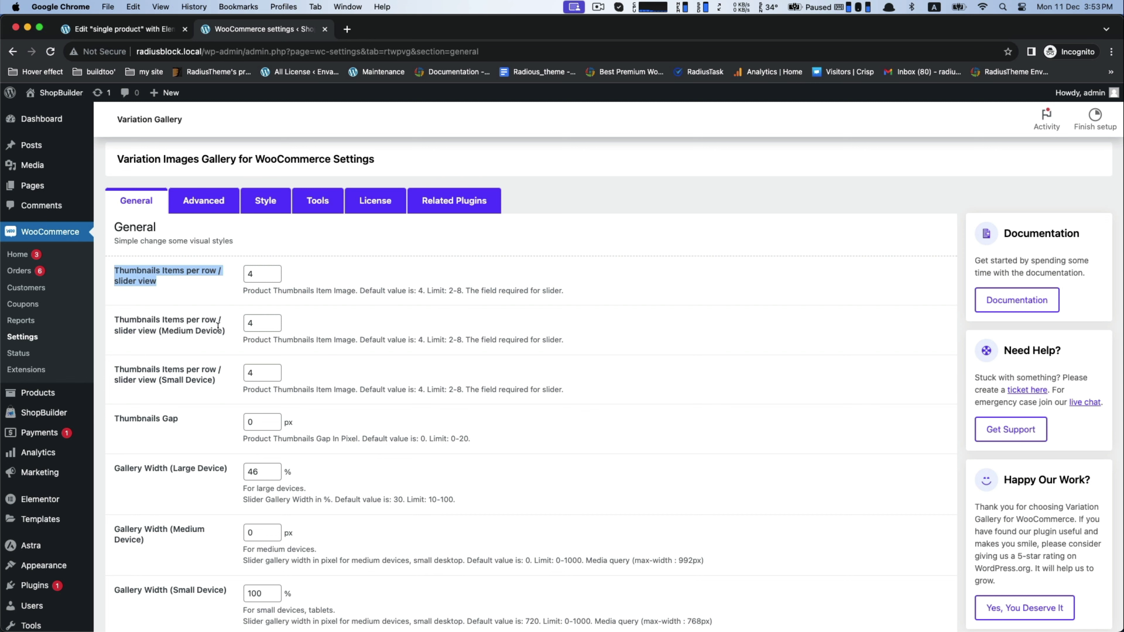
click(172, 326)
scroll(206, 357, down, 5)
scroll(206, 357, up, 5)
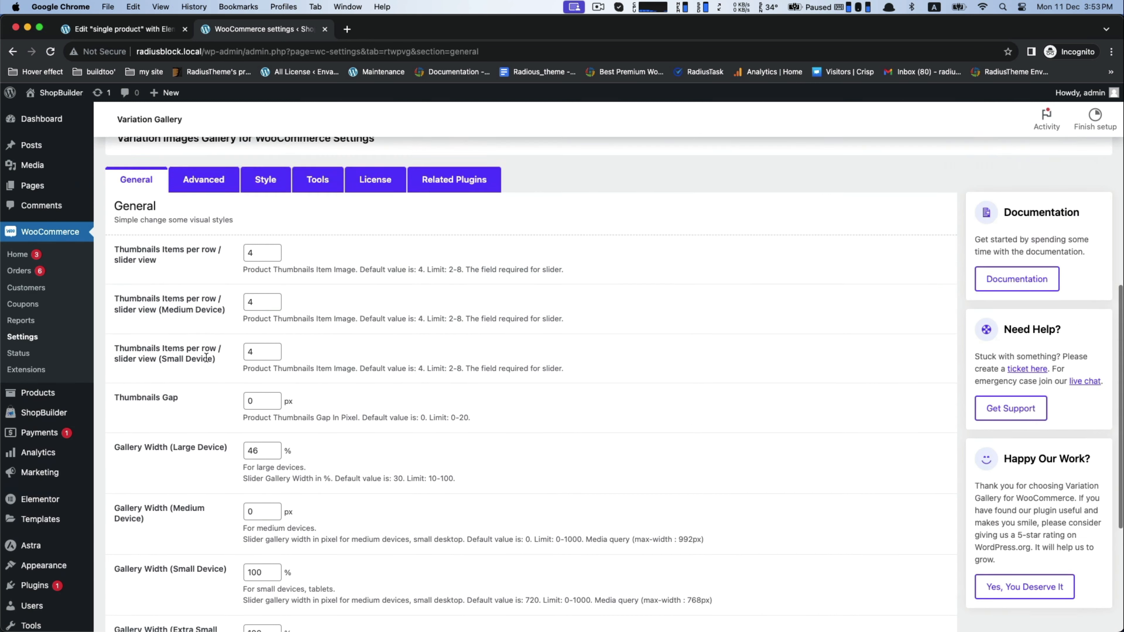
scroll(205, 357, up, 5)
click(266, 356)
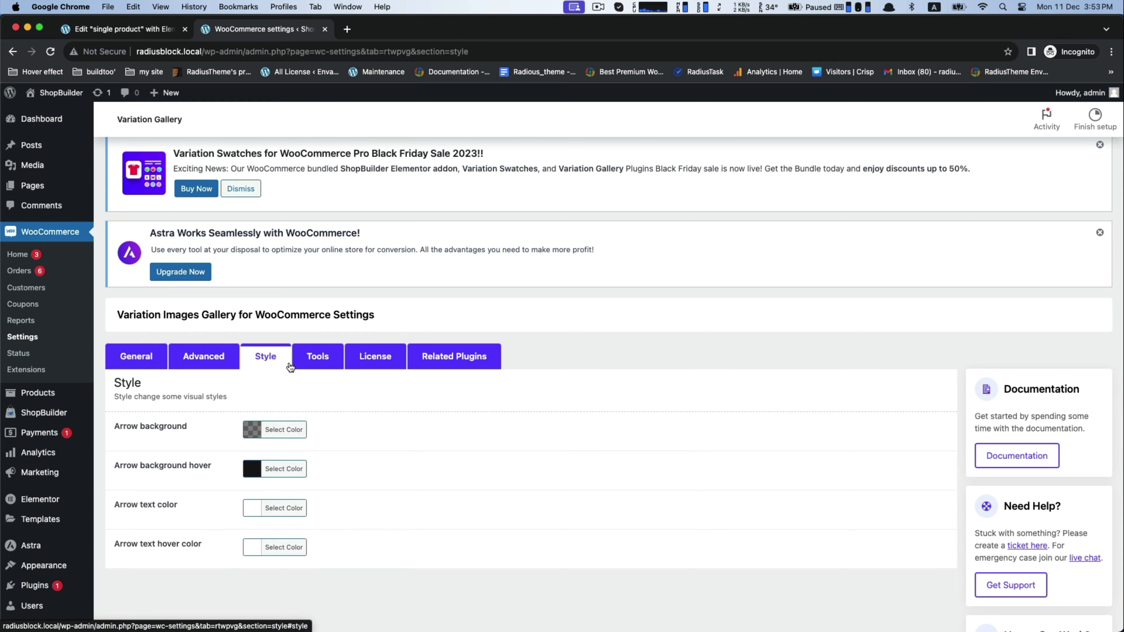
scroll(290, 367, down, 4)
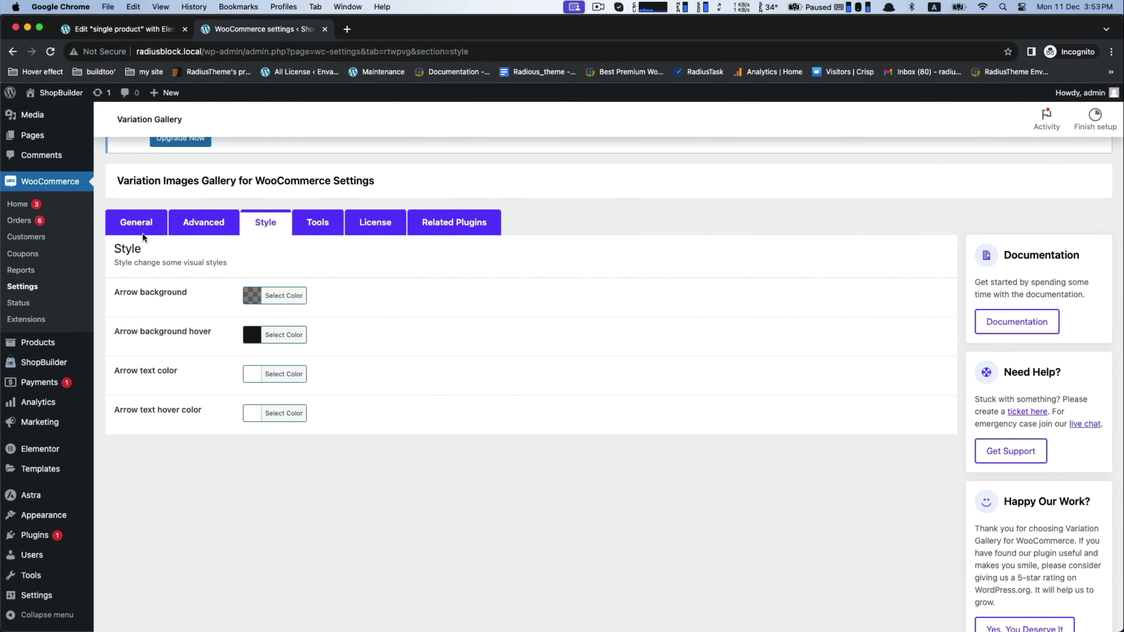
click(142, 225)
Step: Open the Product Swatches settings and review the Archive / Shop options from enabling swatches down to the special attribute options
scroll(247, 273, up, 8)
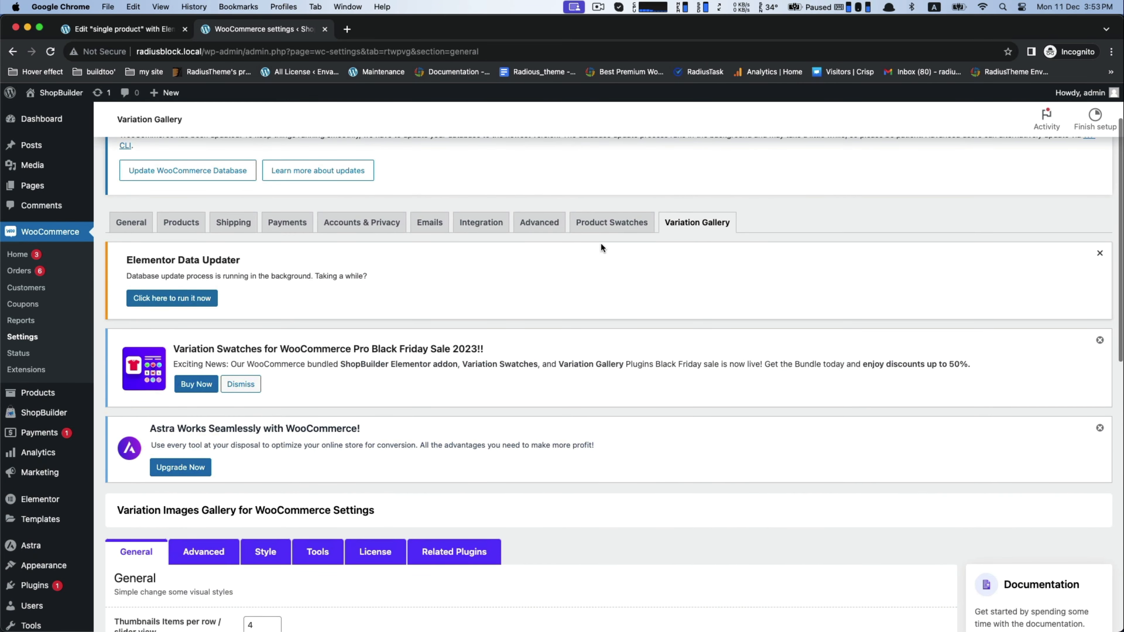
click(604, 224)
scroll(459, 366, down, 3)
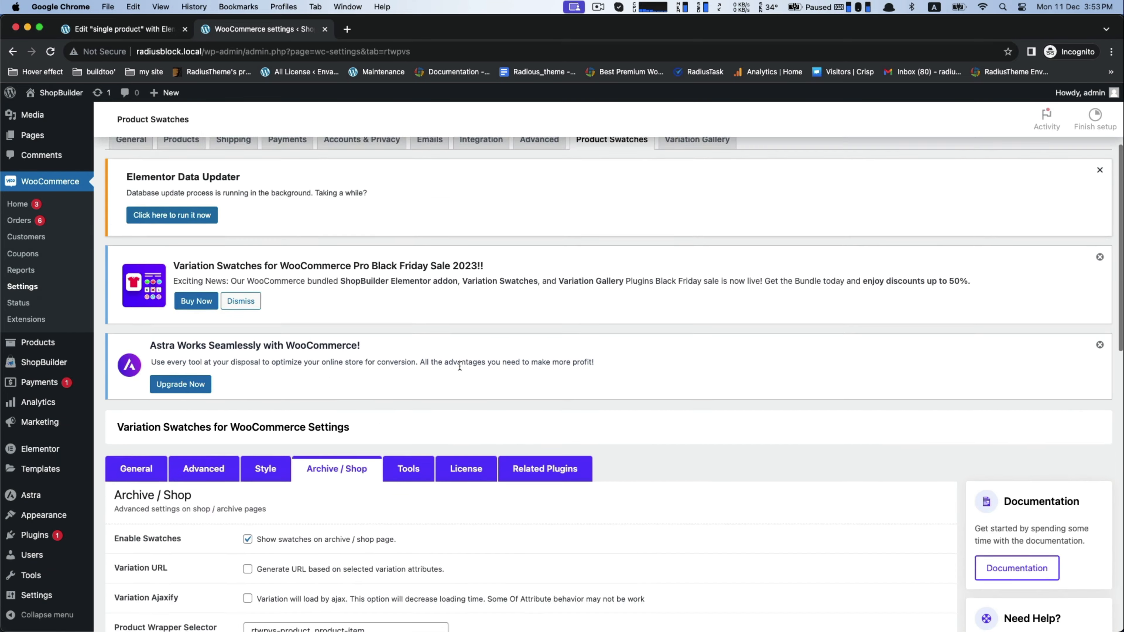
scroll(459, 366, down, 7)
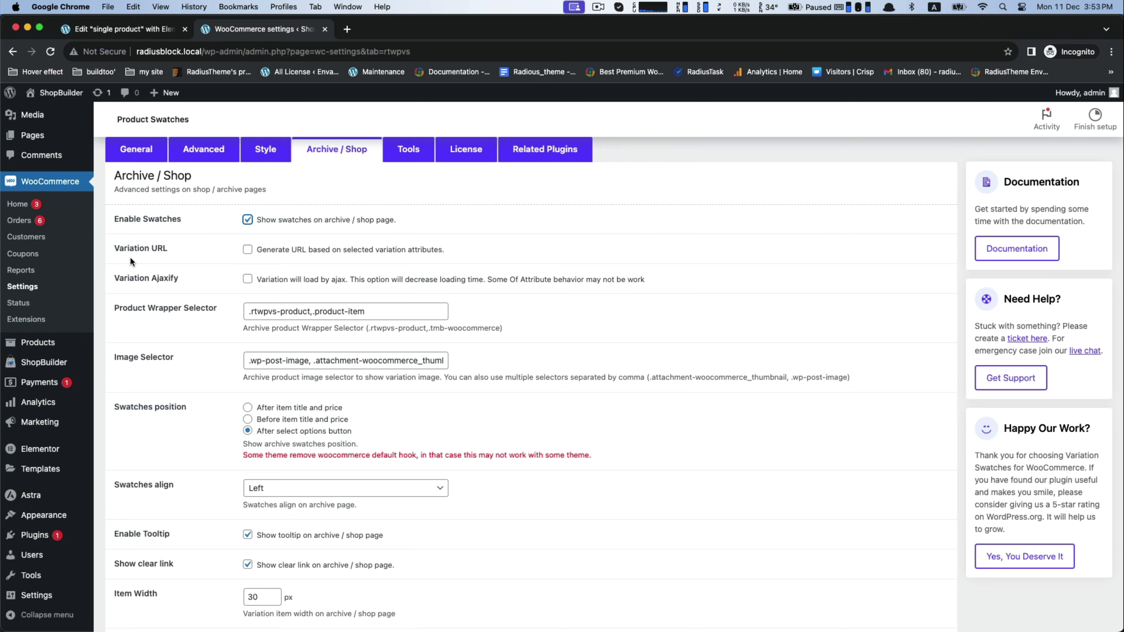
scroll(208, 280, down, 1)
scroll(209, 289, down, 3)
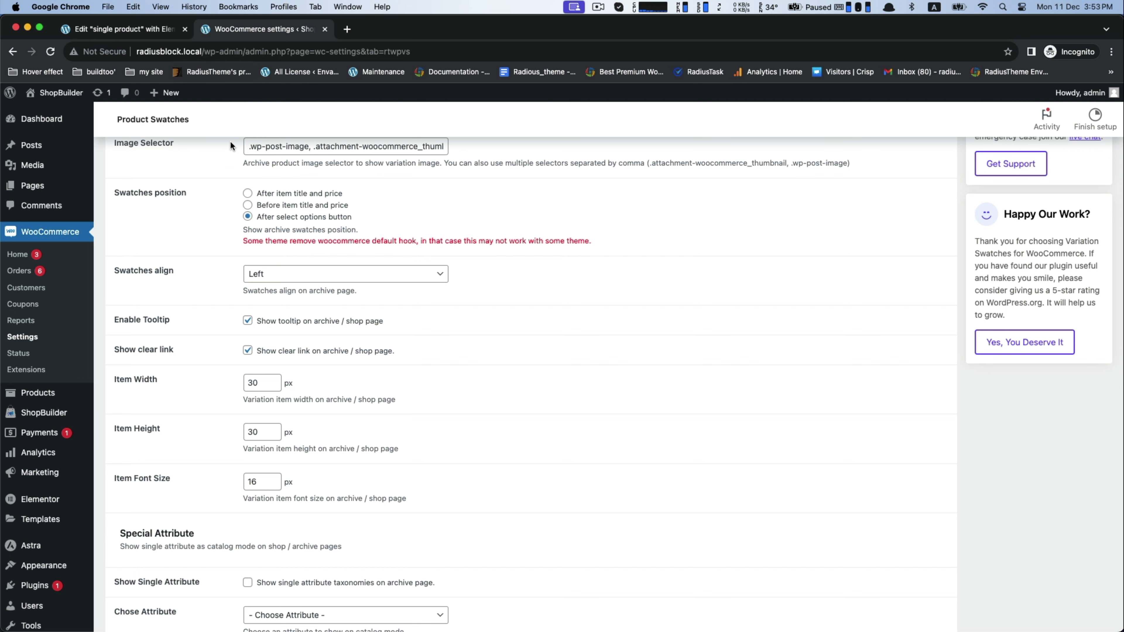
Step: From the Elementor preview, open the Shop page in a new tab and examine the product swatches on its second page
click(160, 30)
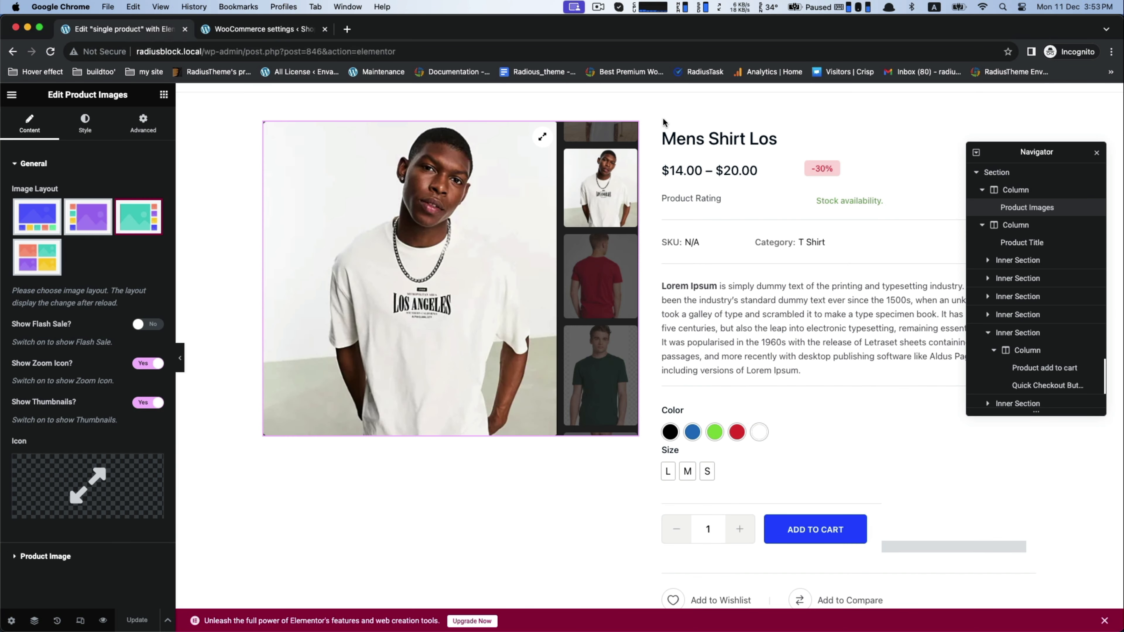
scroll(663, 122, up, 1)
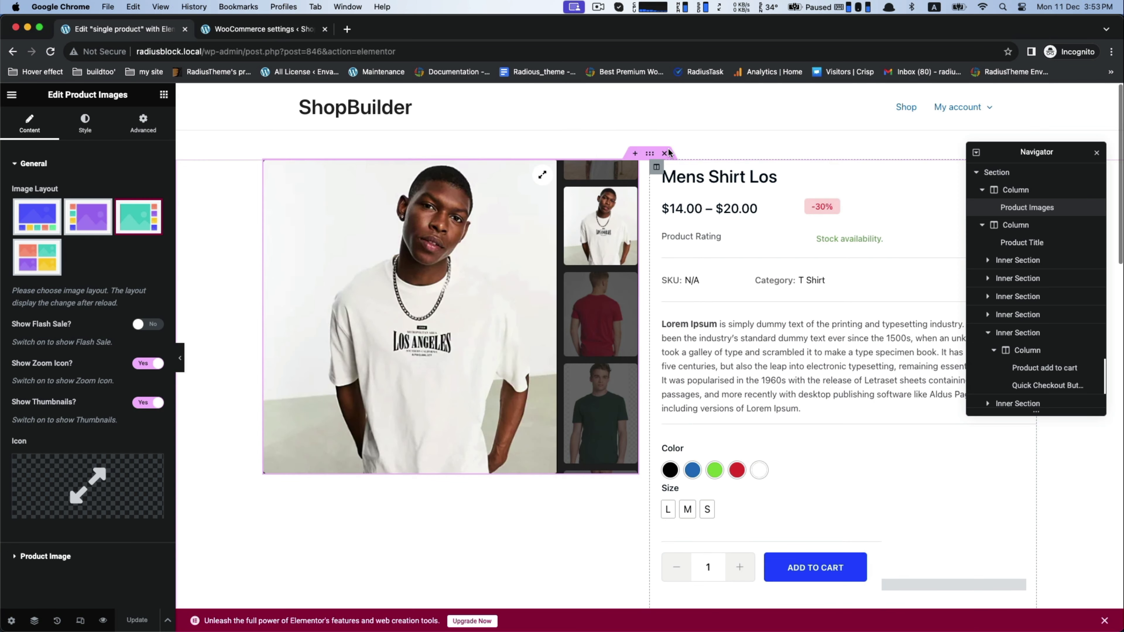
right_click(903, 110)
click(912, 114)
click(259, 32)
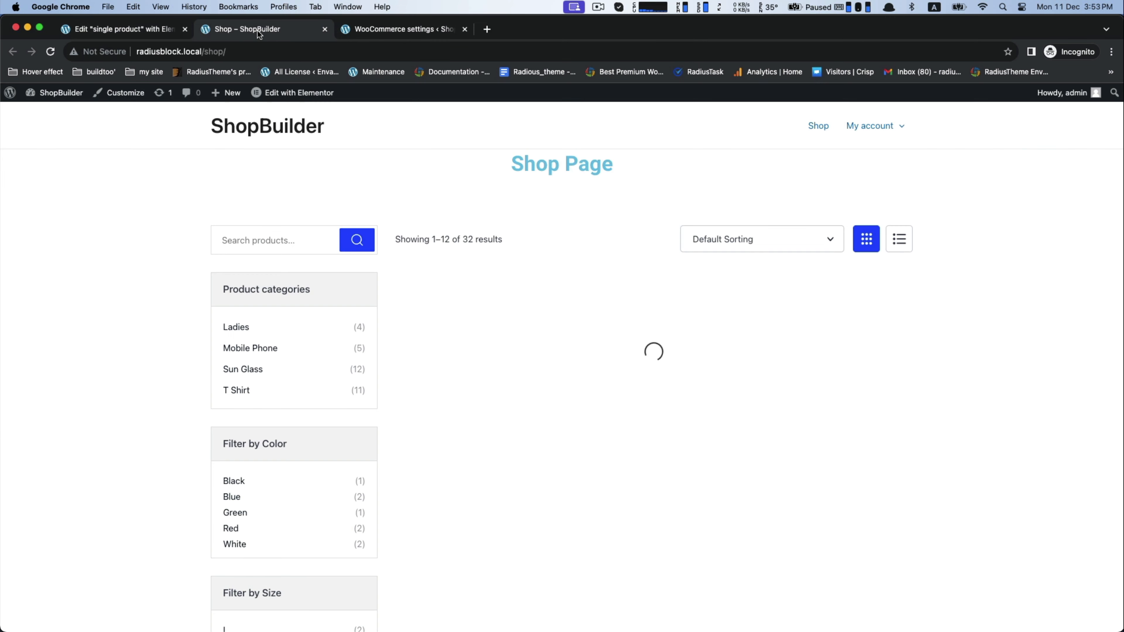
scroll(495, 439, down, 15)
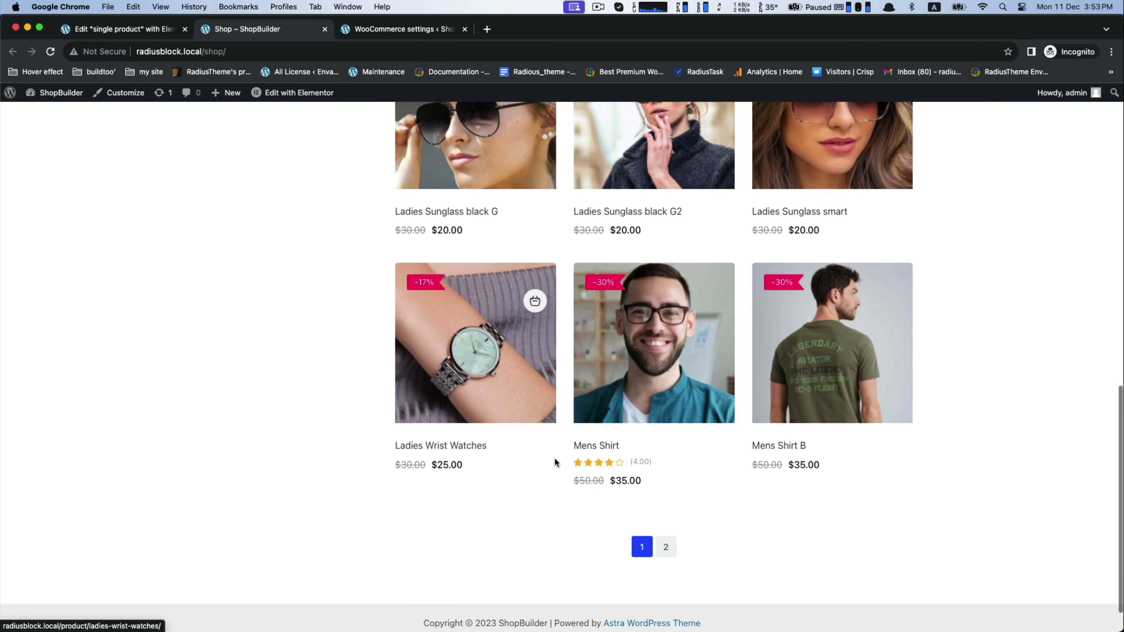
click(662, 519)
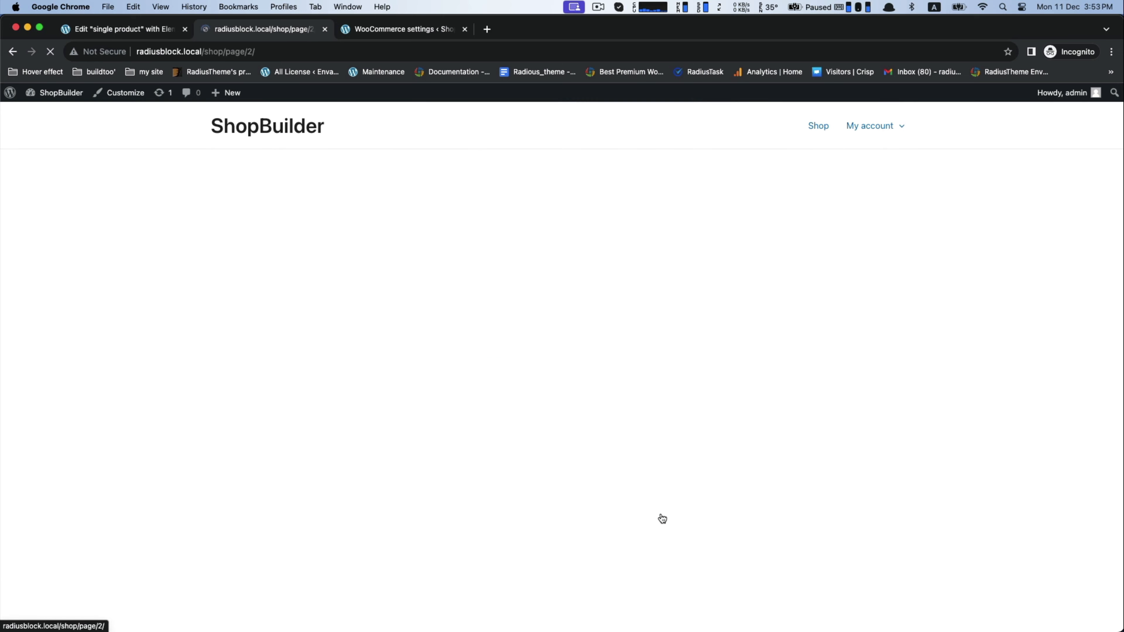
scroll(662, 519, down, 4)
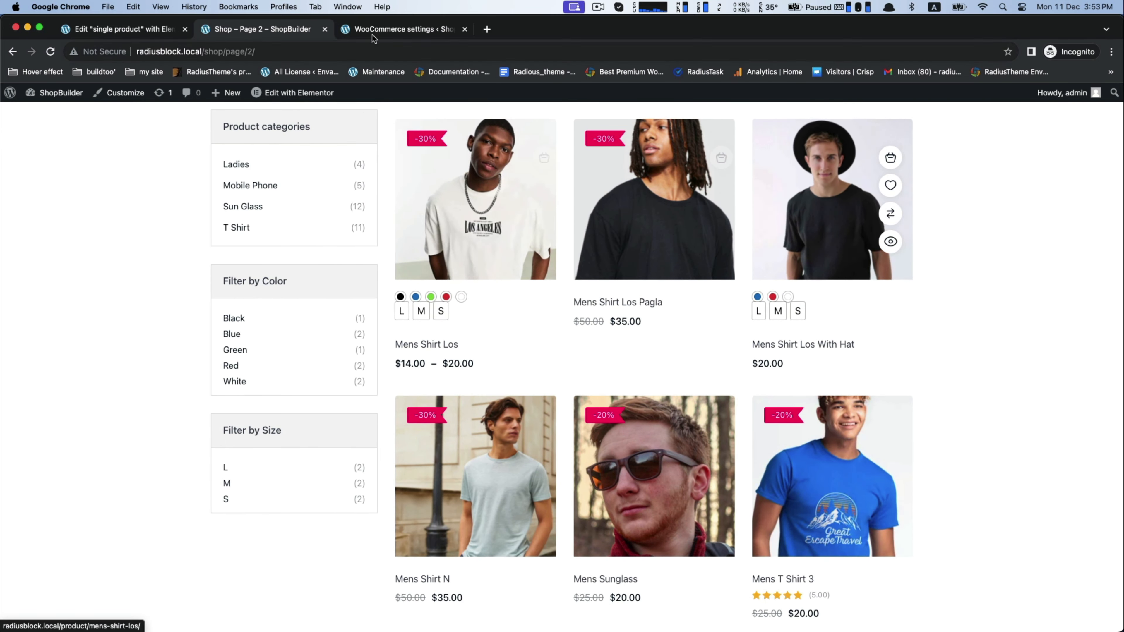
Step: Disable swatches on the archive / shop page in the Product Swatches settings, save the changes and reload the shop page
click(391, 33)
scroll(223, 219, up, 5)
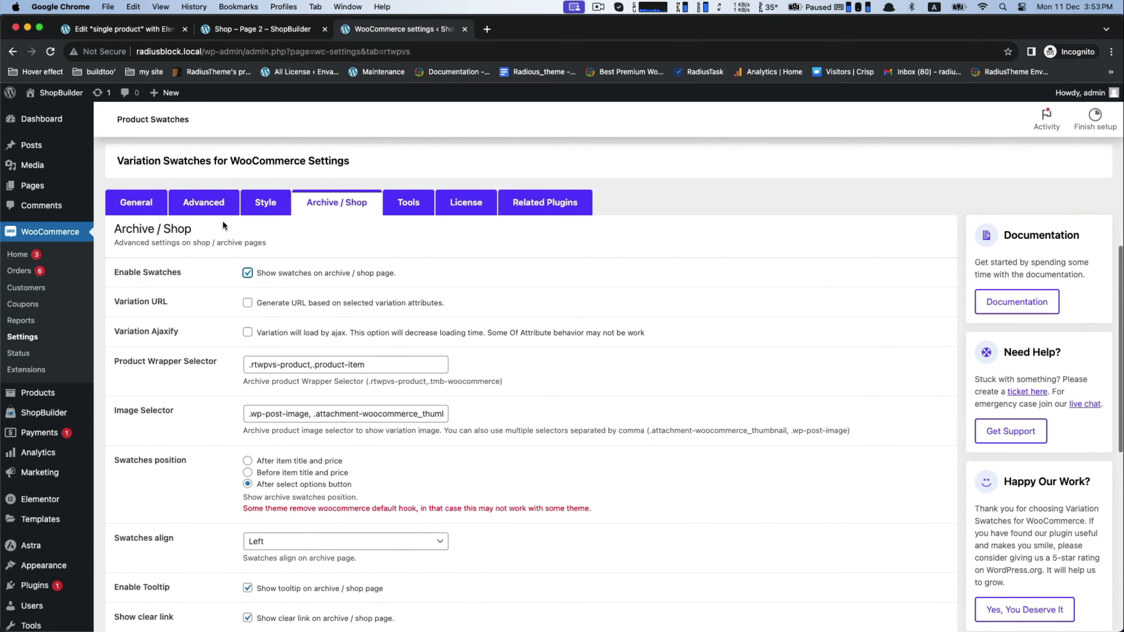
scroll(238, 277, down, 6)
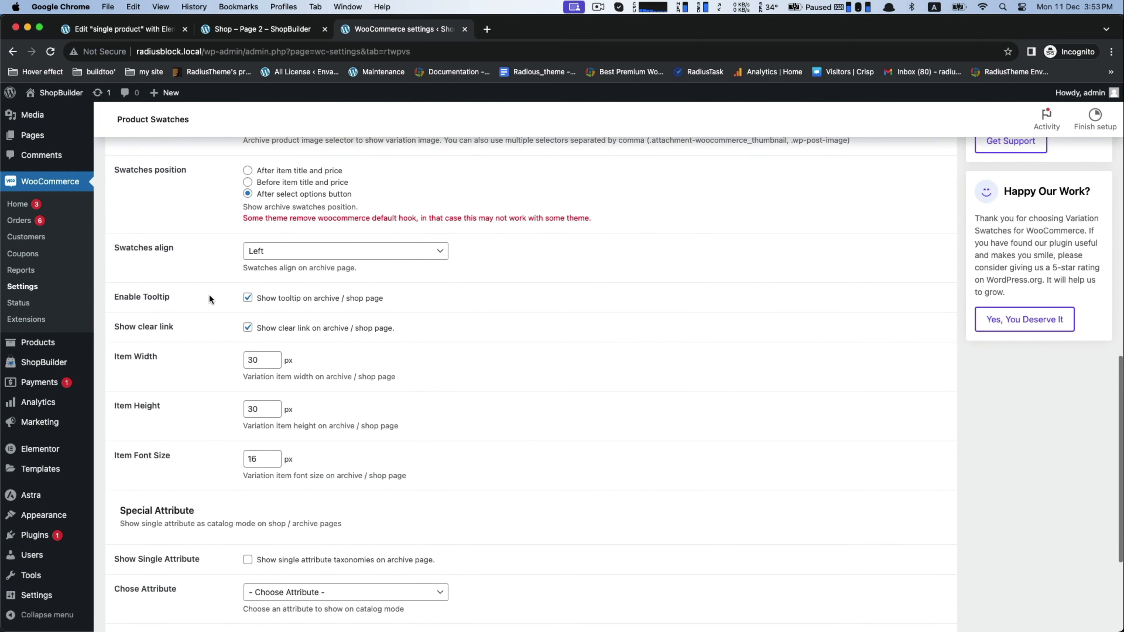
scroll(208, 294, down, 4)
click(133, 567)
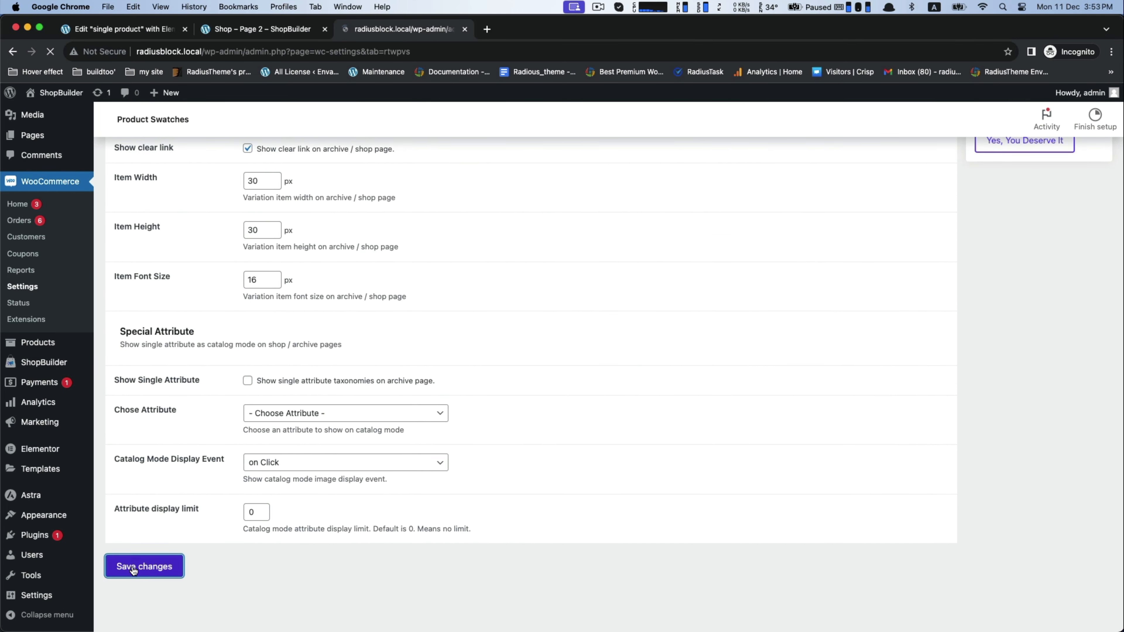
click(235, 29)
click(51, 52)
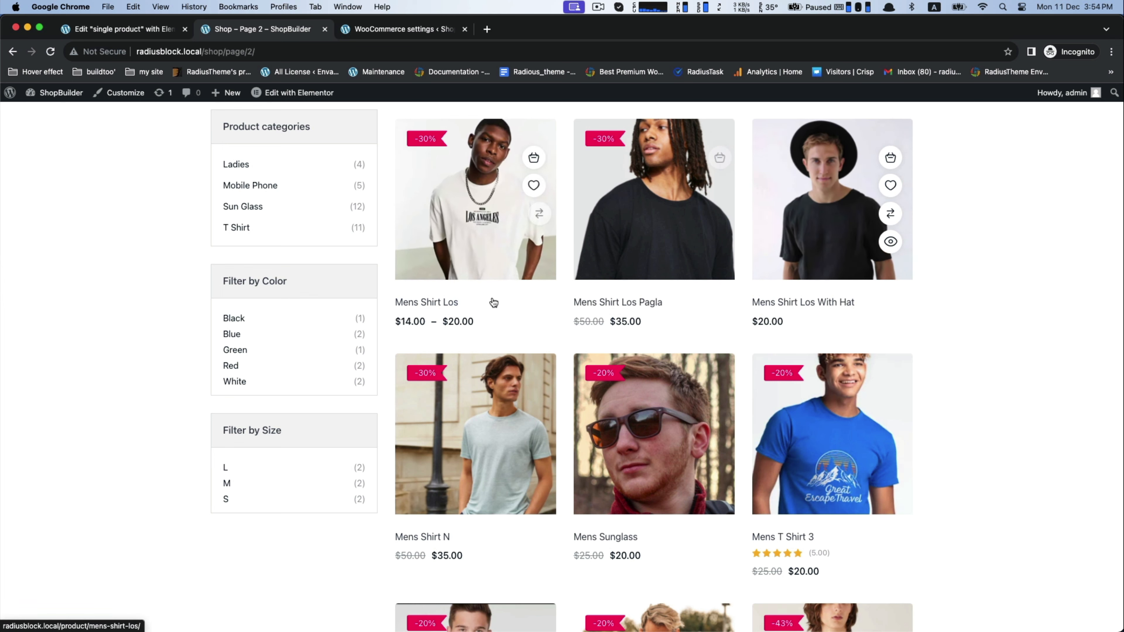
Step: Enable swatches on the archive / shop page, set their position to after item title and price, save, and reload the shop page
click(417, 31)
scroll(258, 308, down, 5)
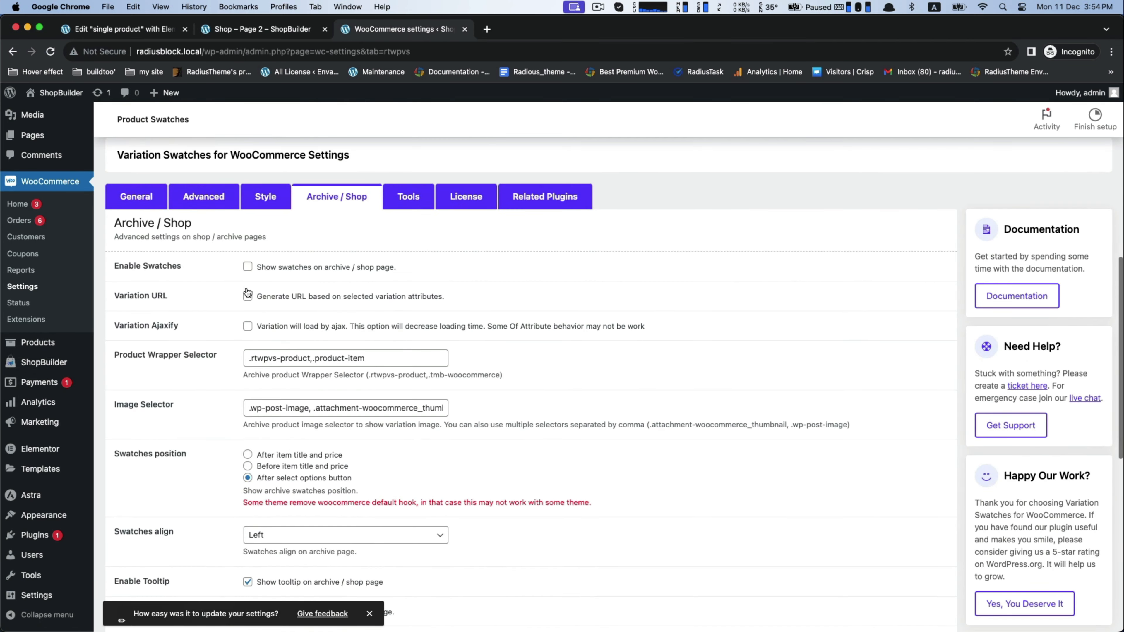
scroll(406, 306, down, 2)
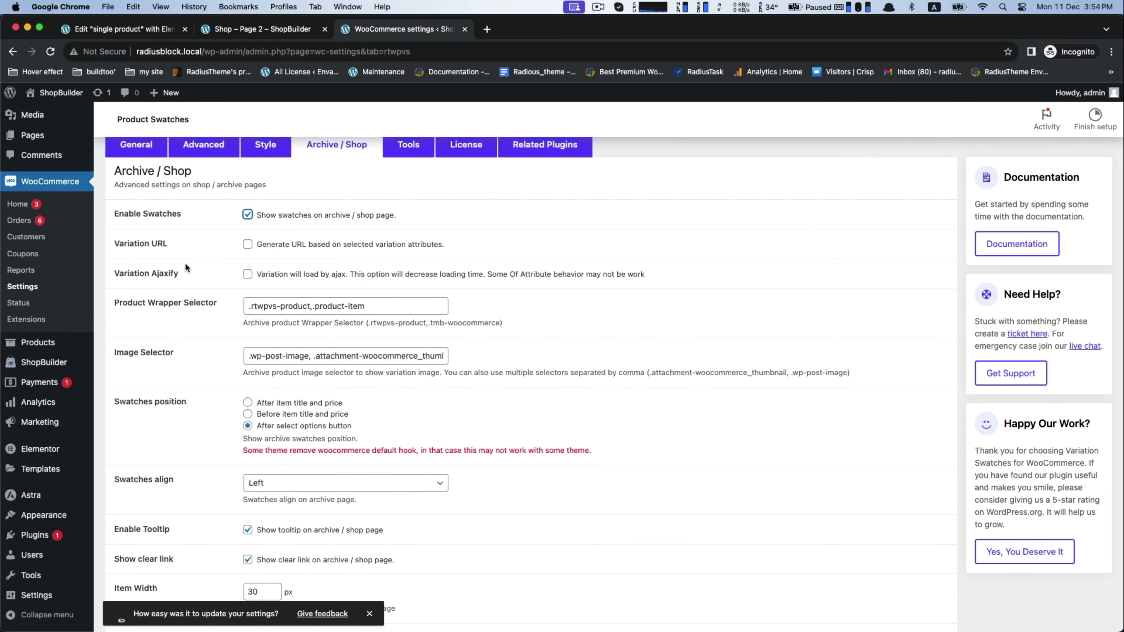
scroll(186, 268, down, 7)
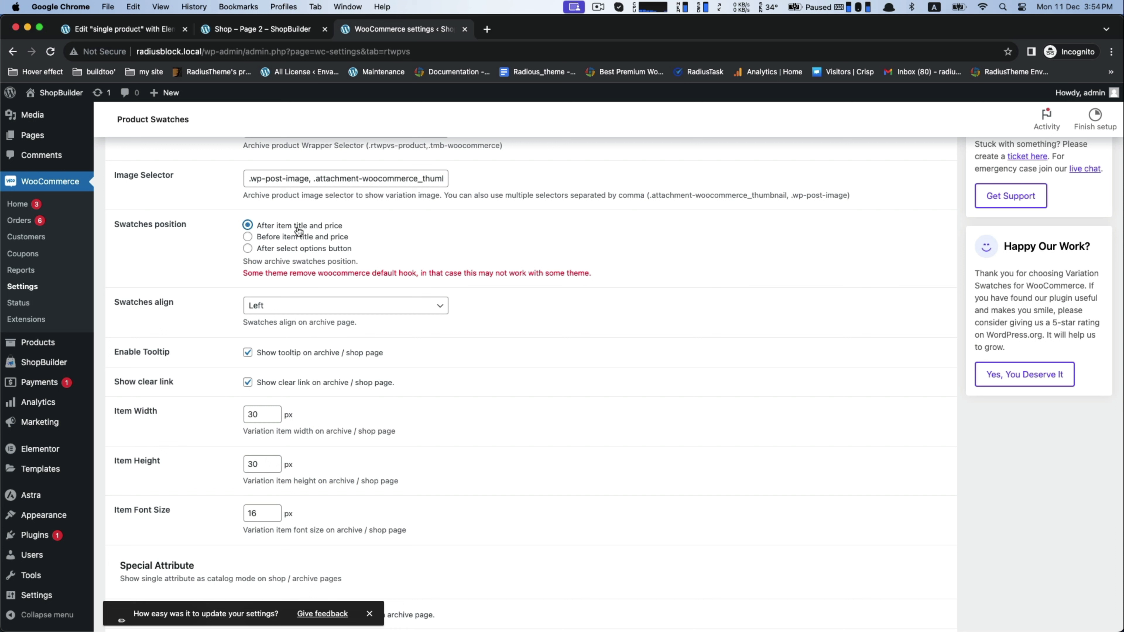
scroll(157, 418, down, 10)
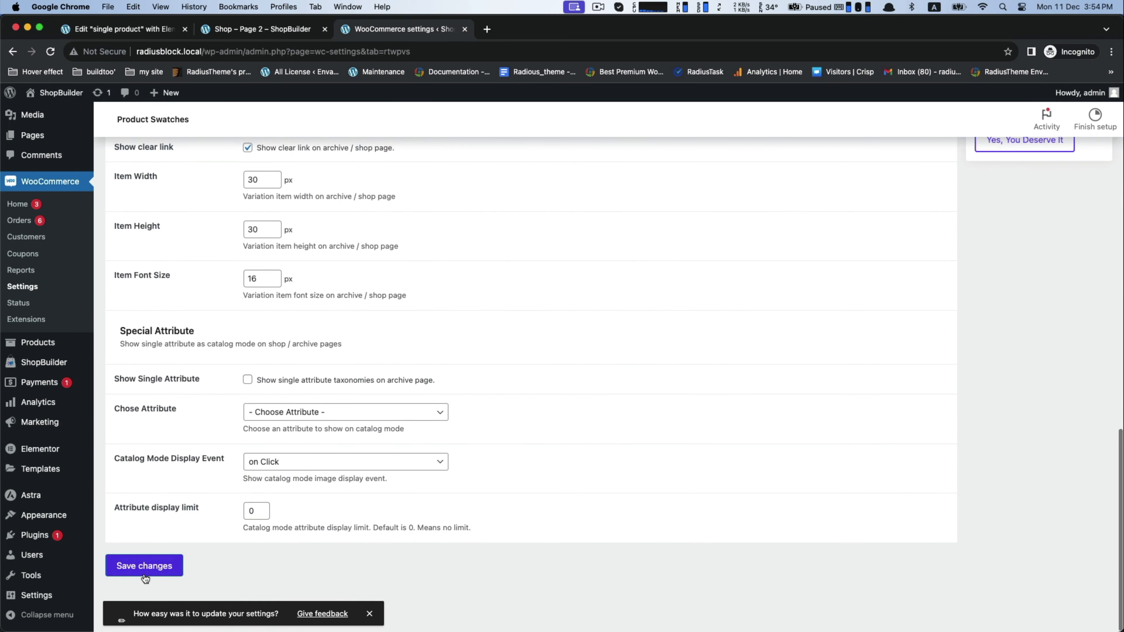
click(148, 567)
click(256, 32)
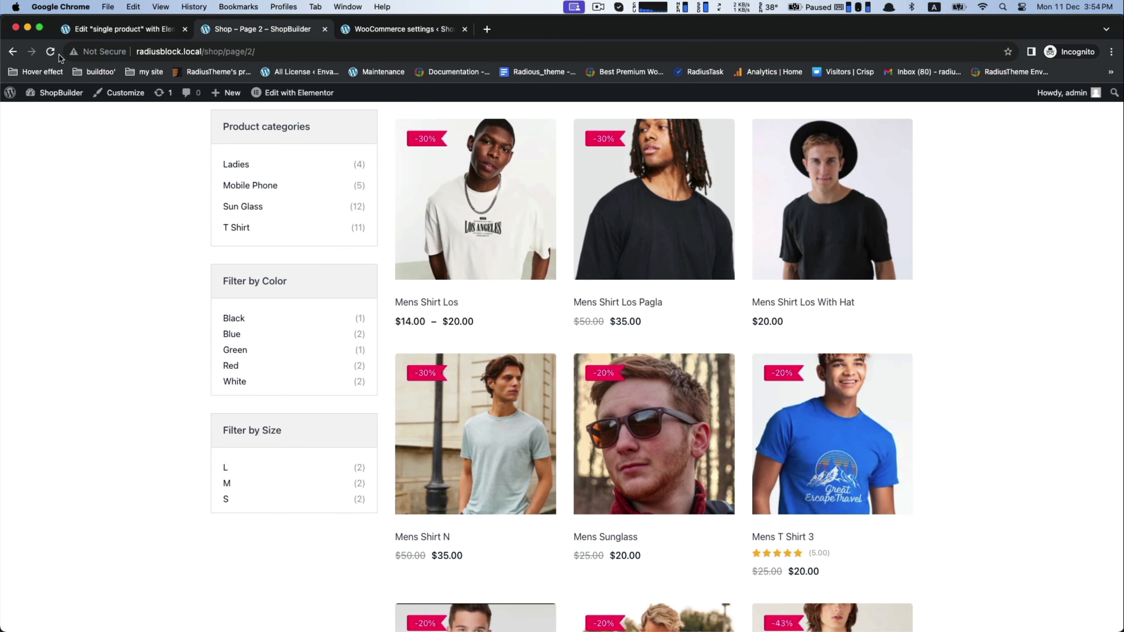
click(50, 51)
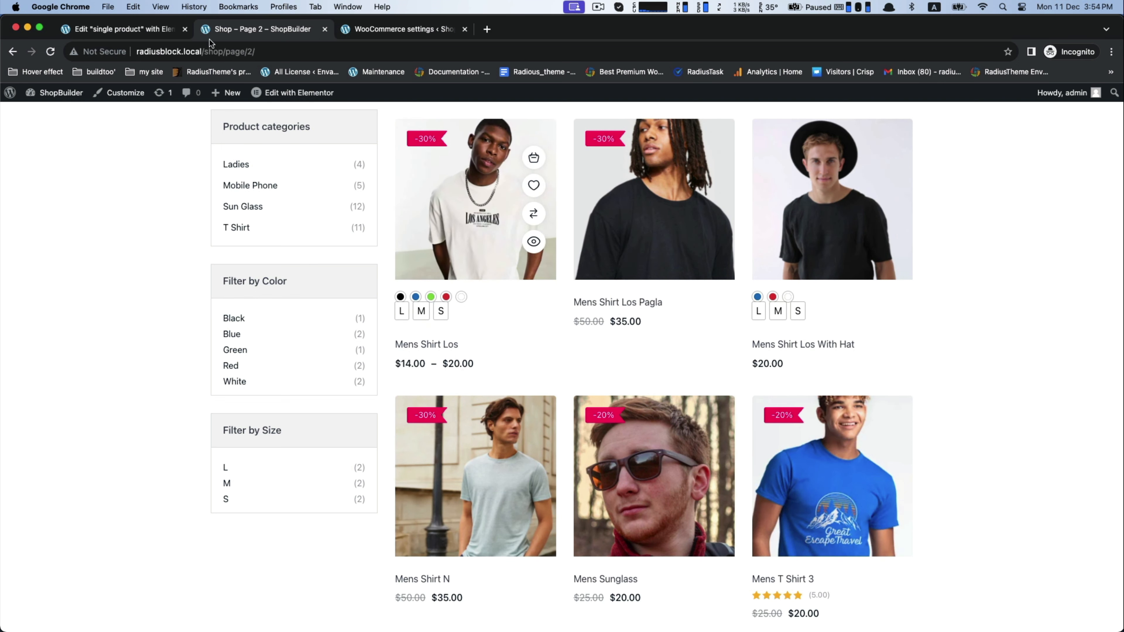
Step: Set the archive / shop page swatches position to before item title and price, save the changes, and check the shop page
click(364, 30)
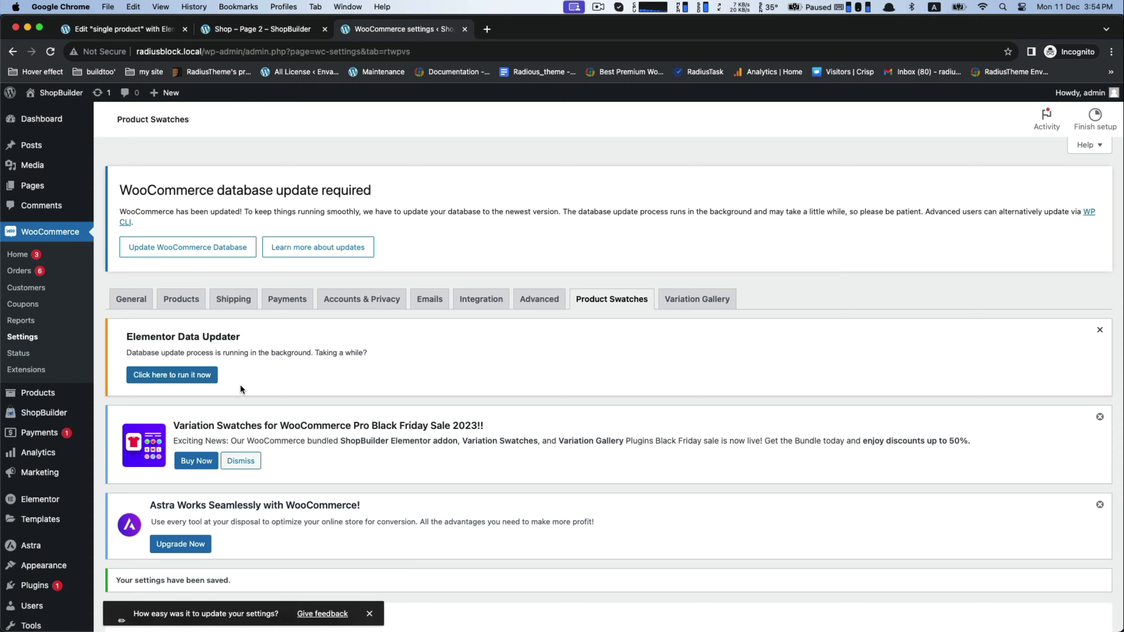
scroll(240, 384, down, 10)
click(267, 378)
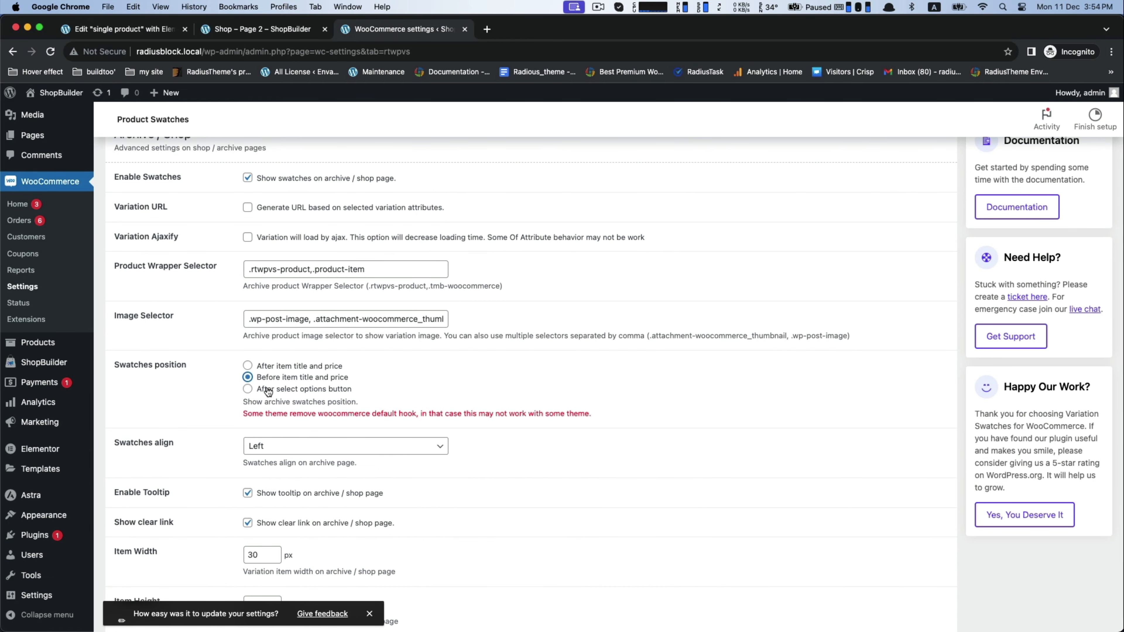
scroll(264, 391, down, 8)
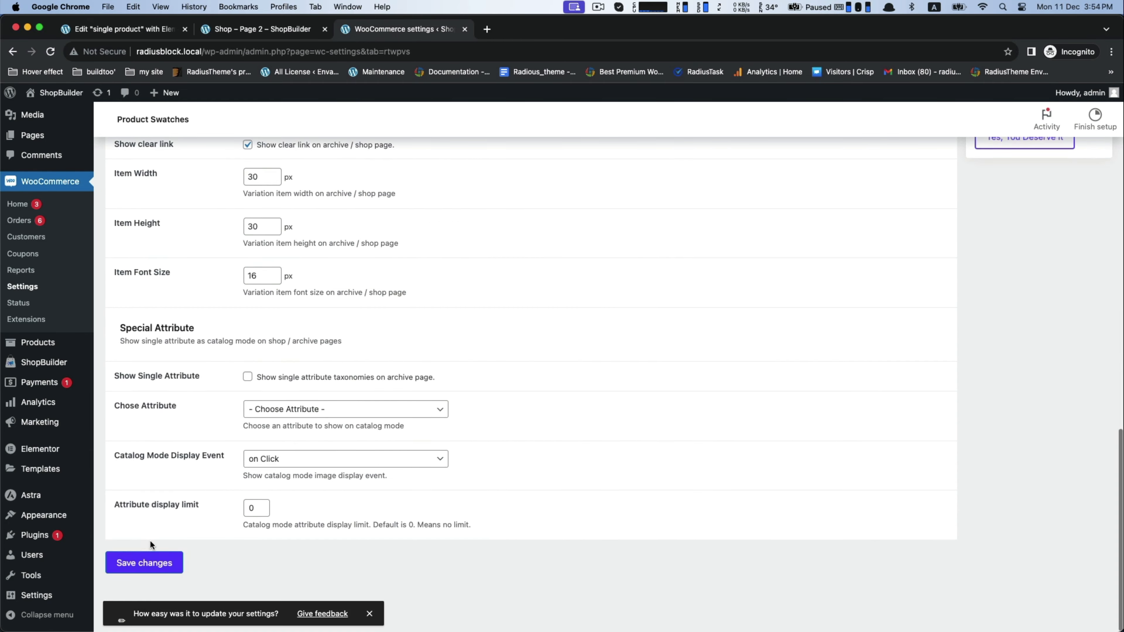
click(143, 566)
click(264, 29)
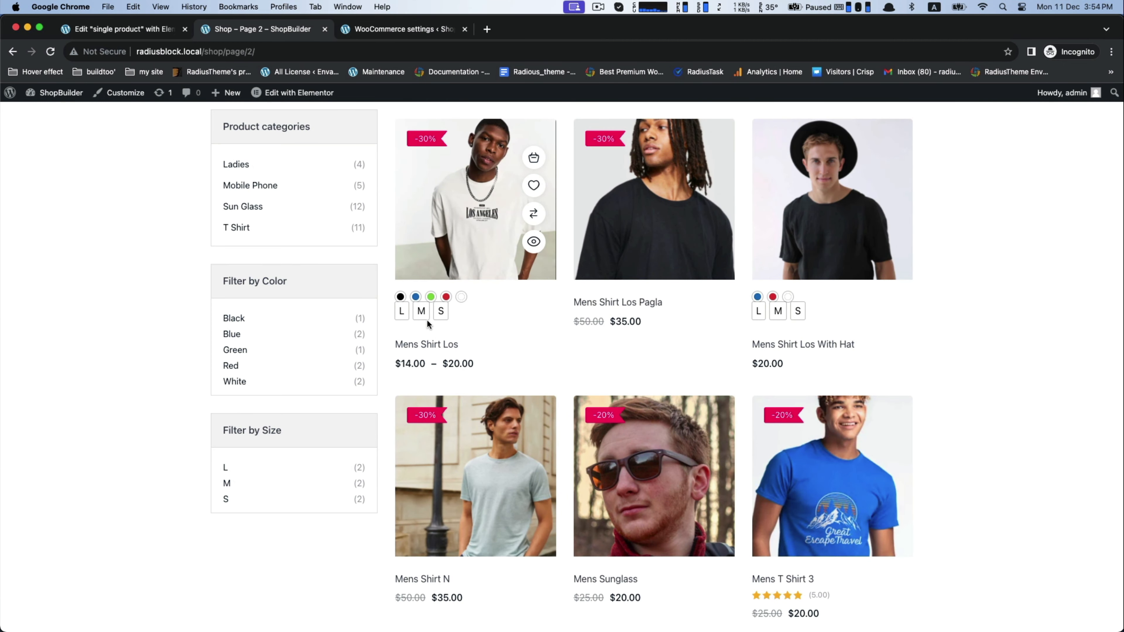
scroll(427, 321, up, 1)
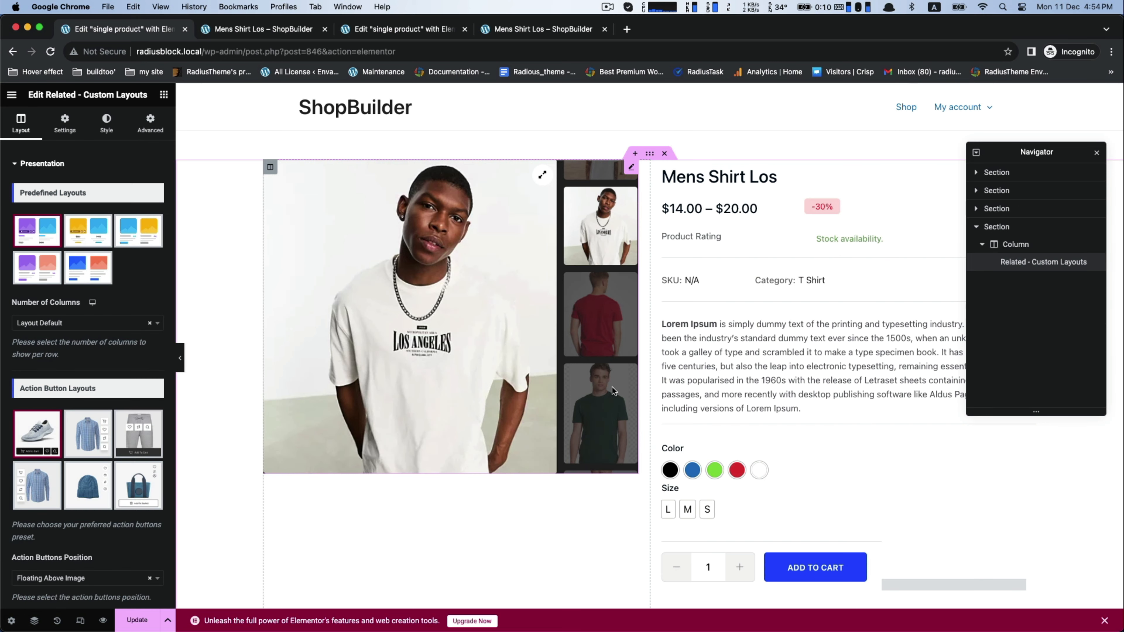
Step: Dock the floating Navigator beside the Elementor page preview
scroll(614, 391, down, 2)
scroll(614, 392, up, 2)
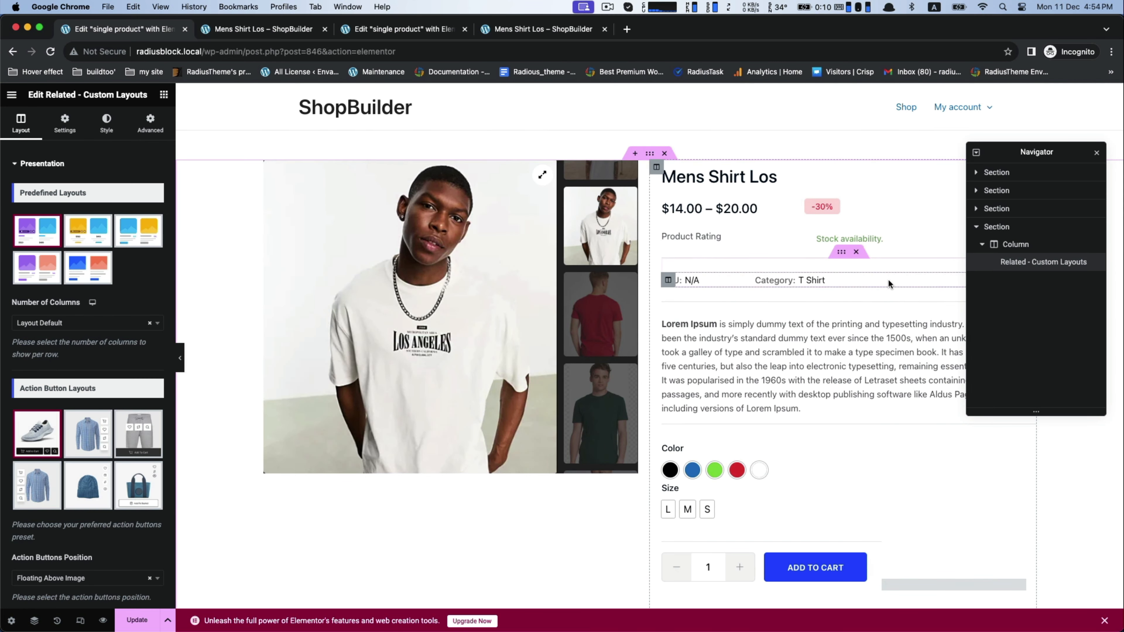
drag(999, 150, 1019, 149)
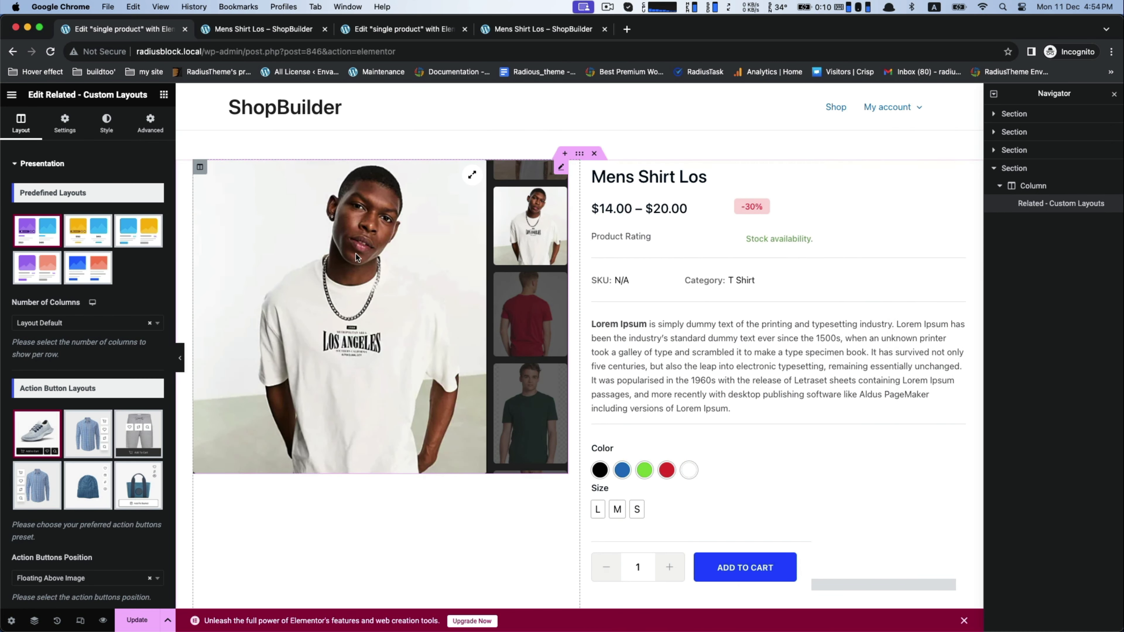
Step: Turn on Show Variation Swatches for the Related - Custom Layouts widget and update the template
click(66, 126)
scroll(68, 287, down, 6)
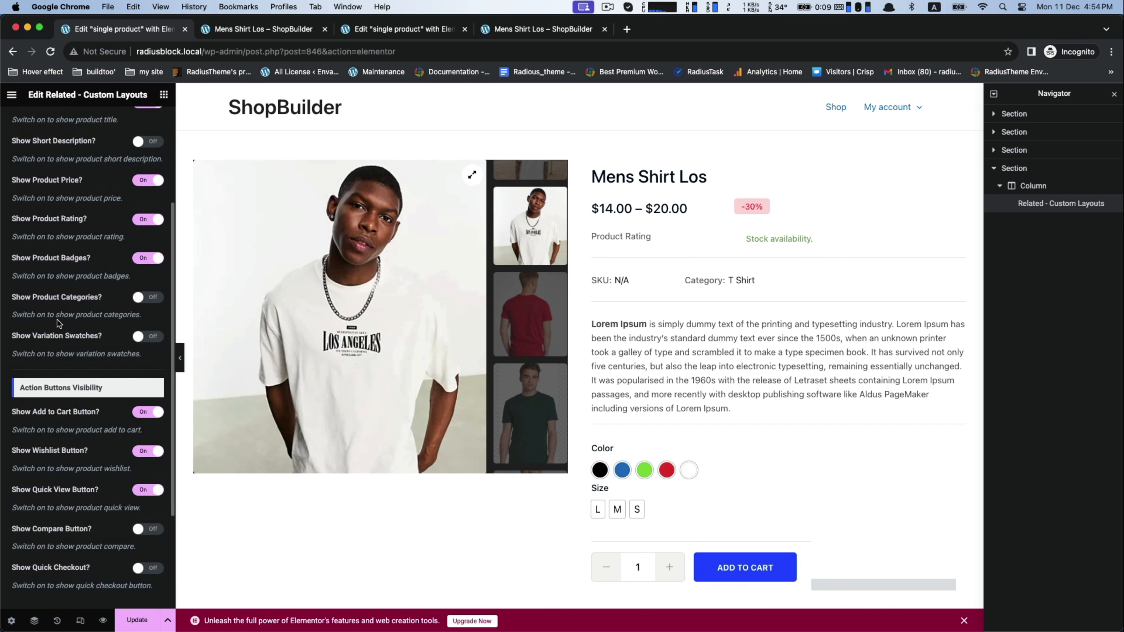
scroll(544, 382, down, 15)
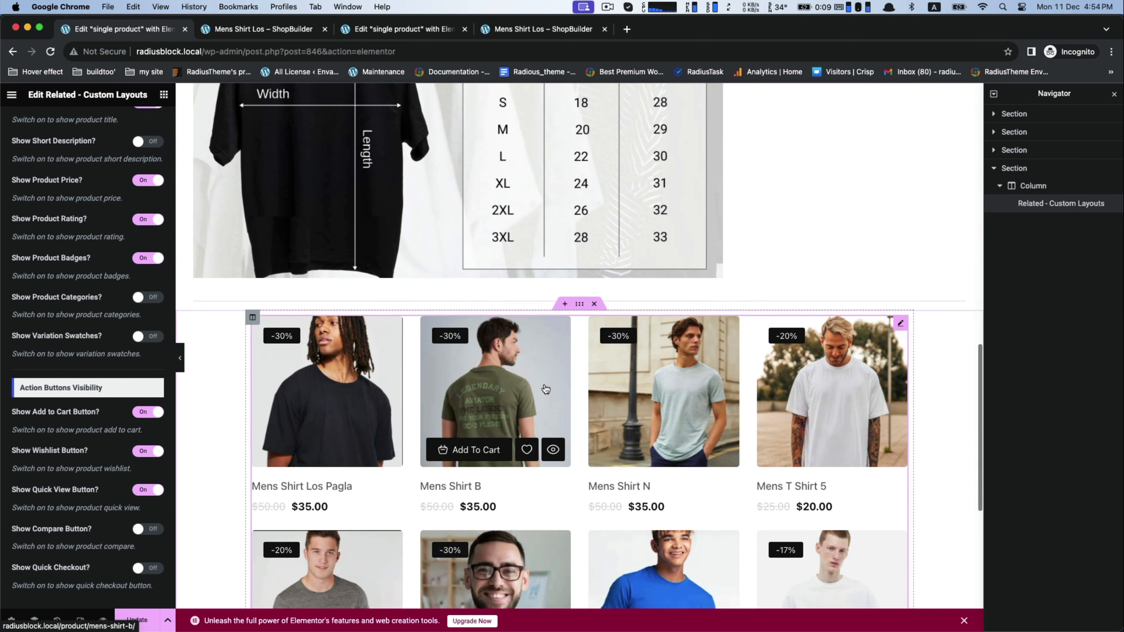
scroll(543, 382, down, 6)
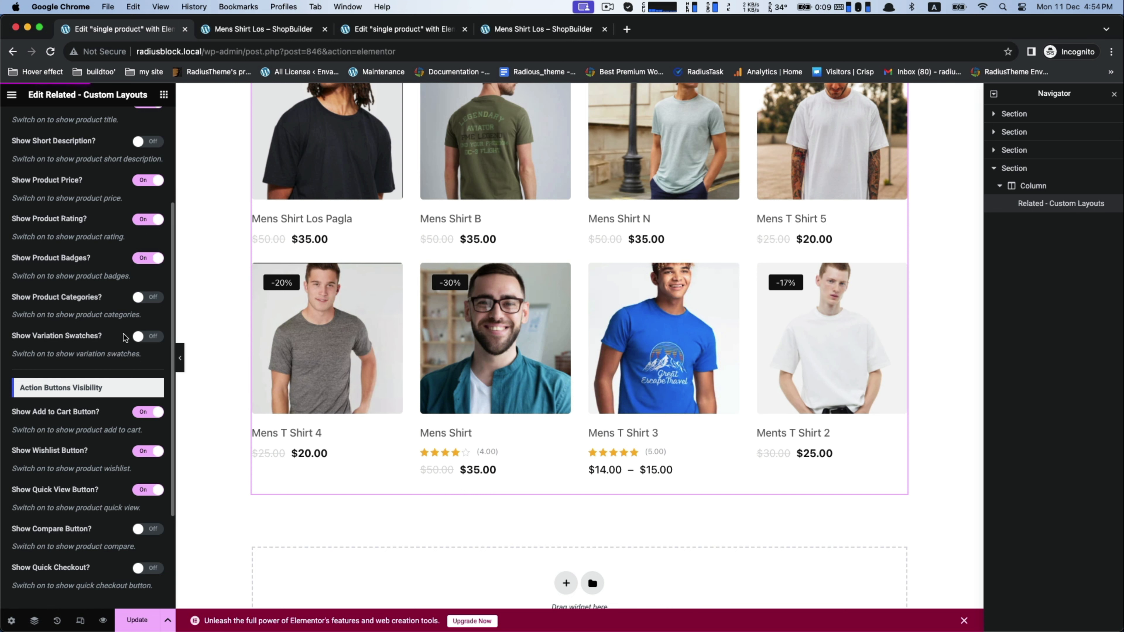
click(150, 336)
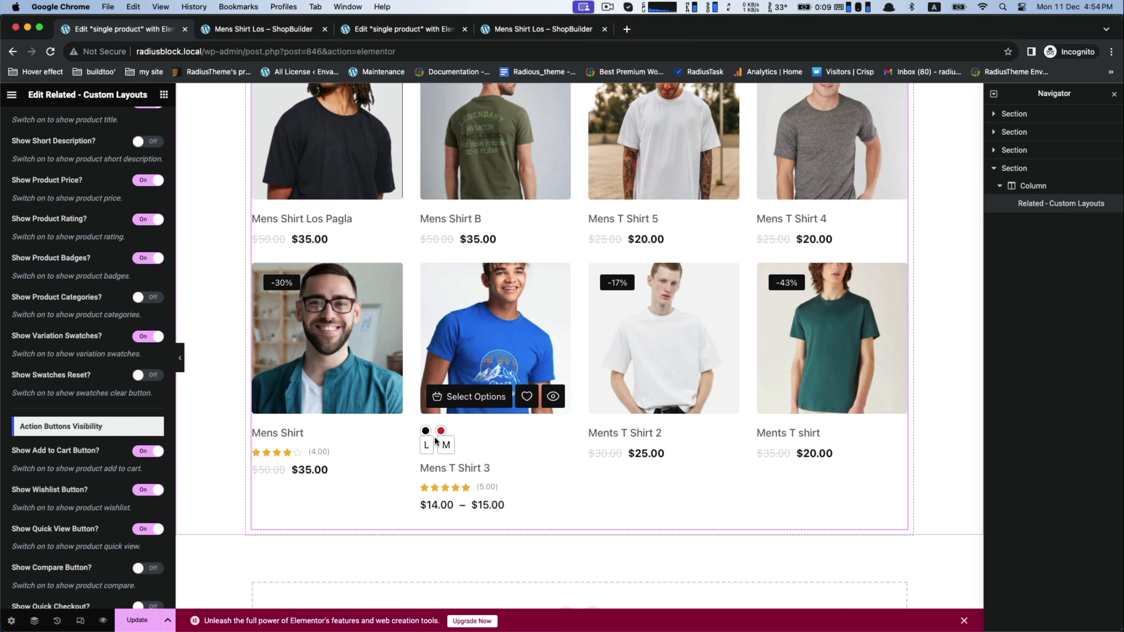
scroll(436, 441, down, 1)
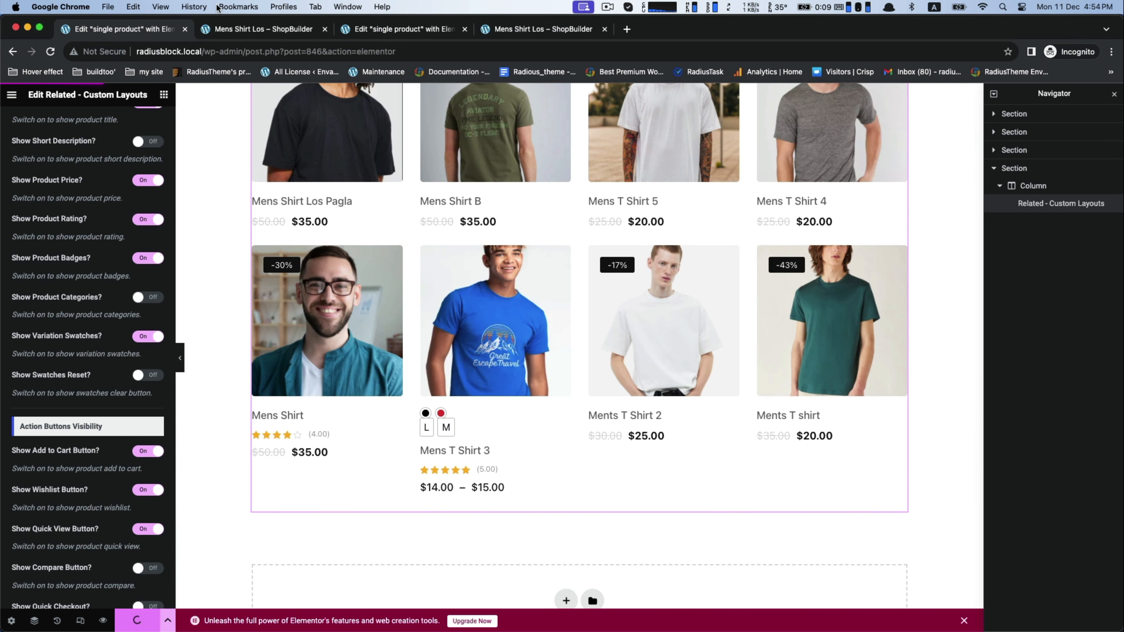
Step: Reload the Mens Shirt Los product page and examine the variation swatches on its related products
click(216, 30)
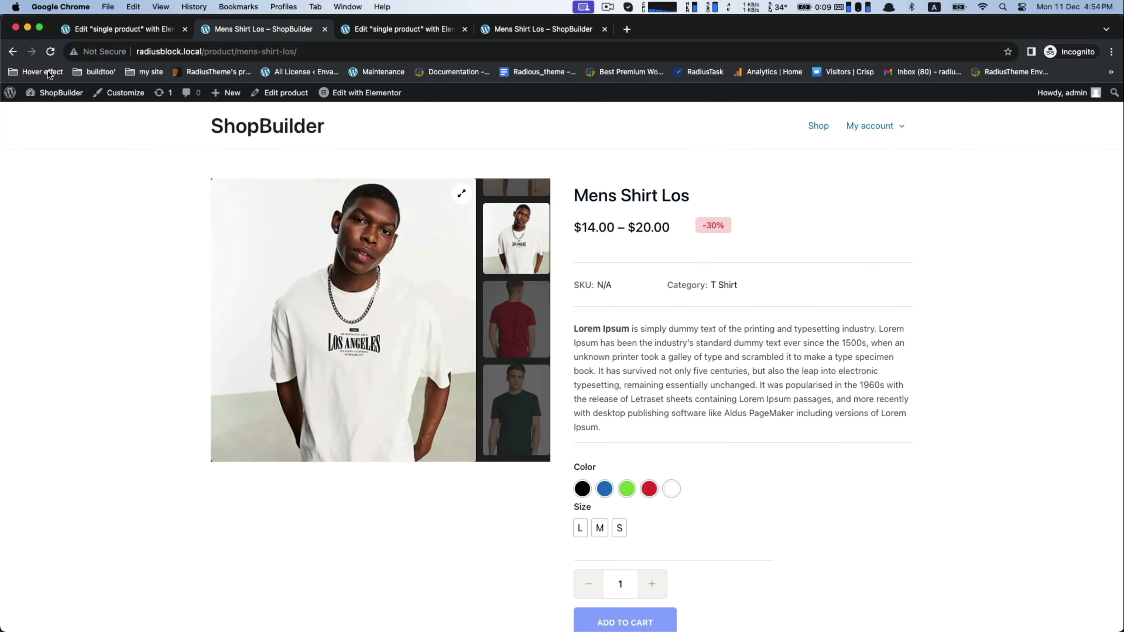
click(50, 52)
scroll(76, 281, down, 10)
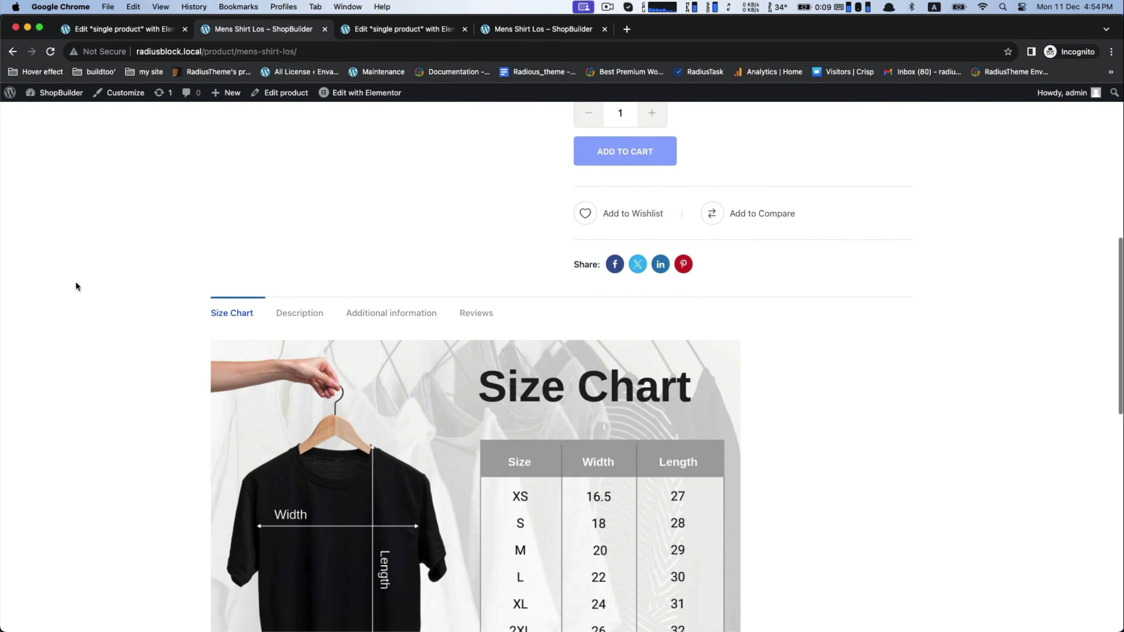
scroll(76, 281, down, 15)
mouse_move(415, 419)
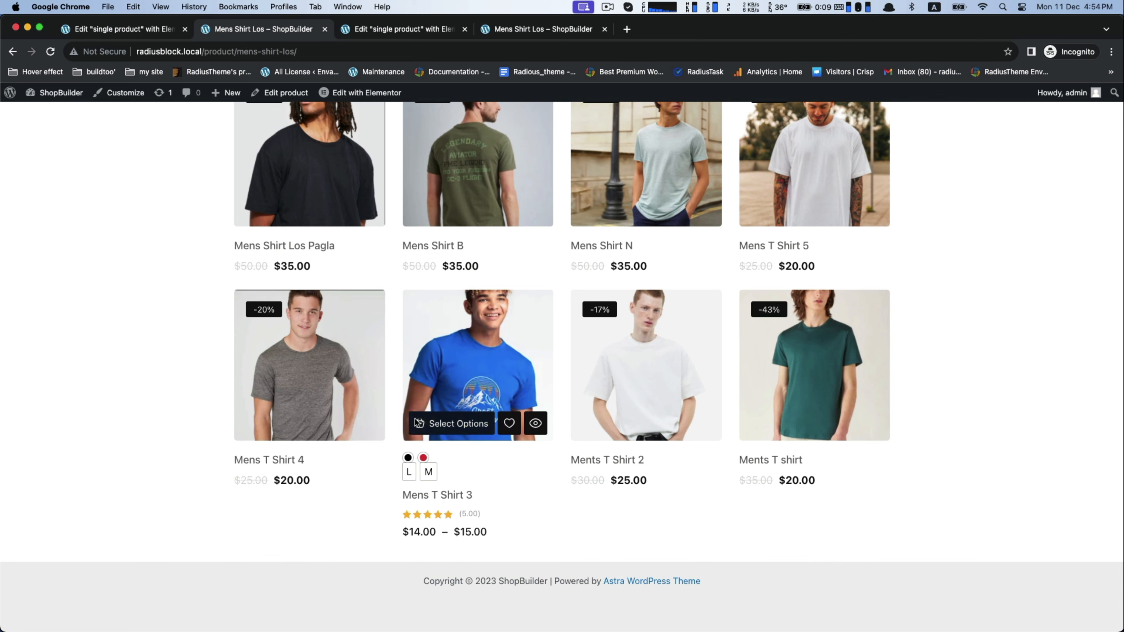
scroll(452, 374, up, 20)
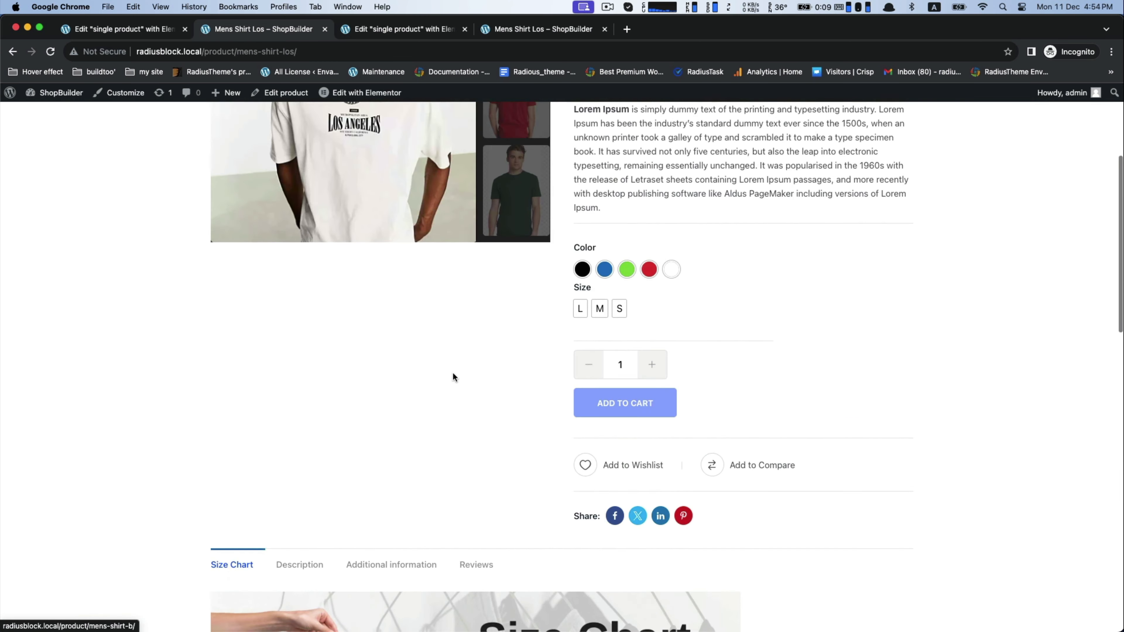
scroll(452, 373, up, 5)
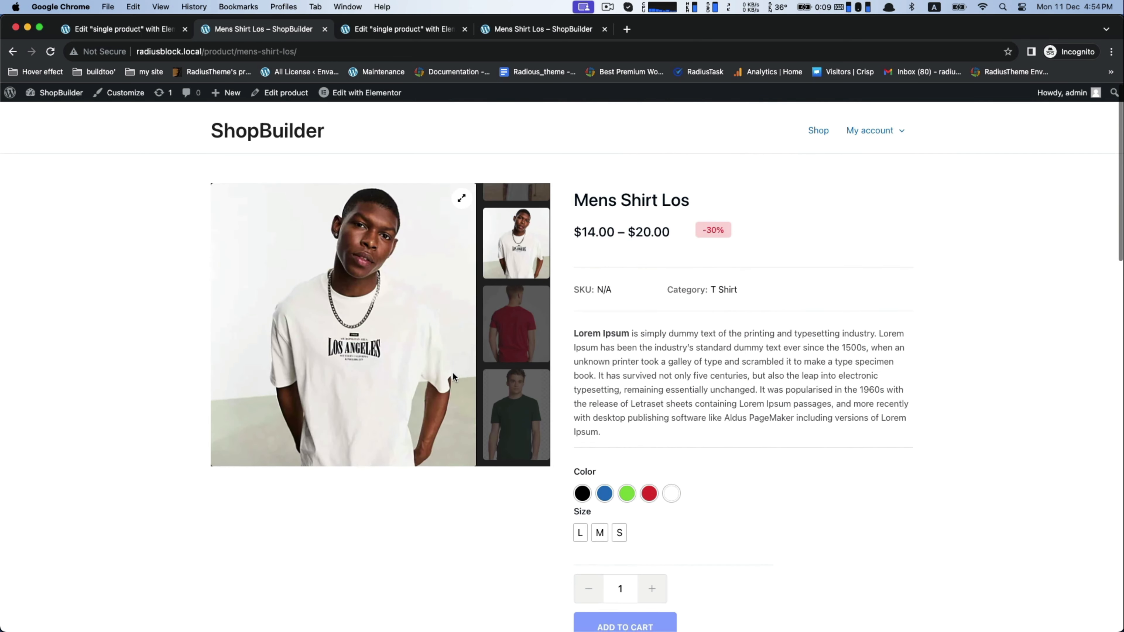
Step: Back in the Elementor editor, try With Product Price and Top of Content as the related products' swatches display position
click(148, 26)
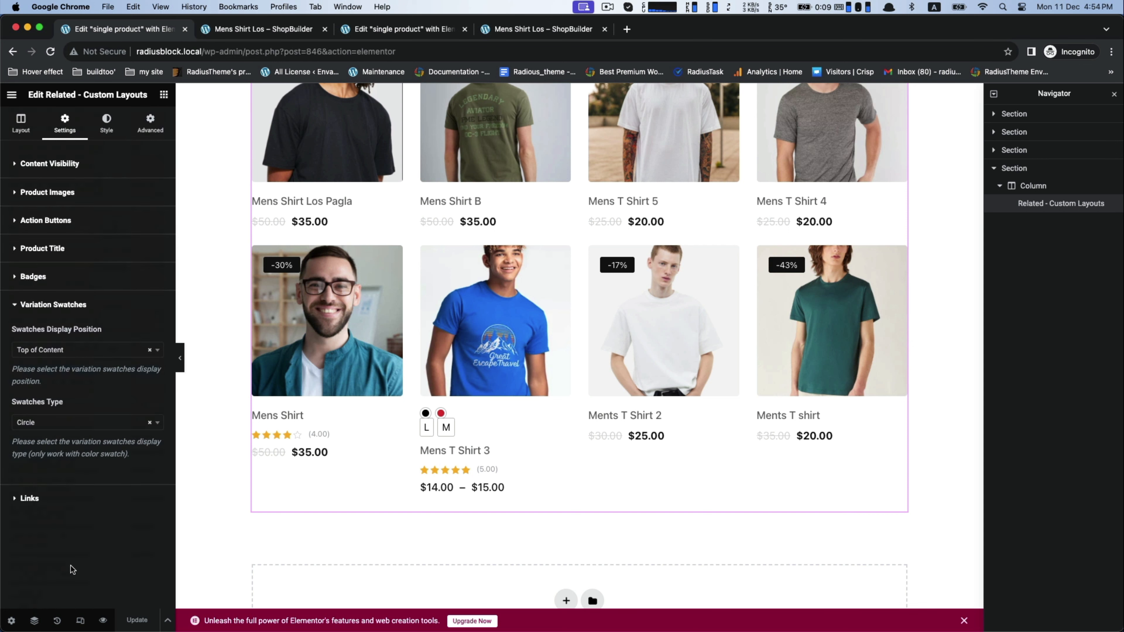
click(68, 353)
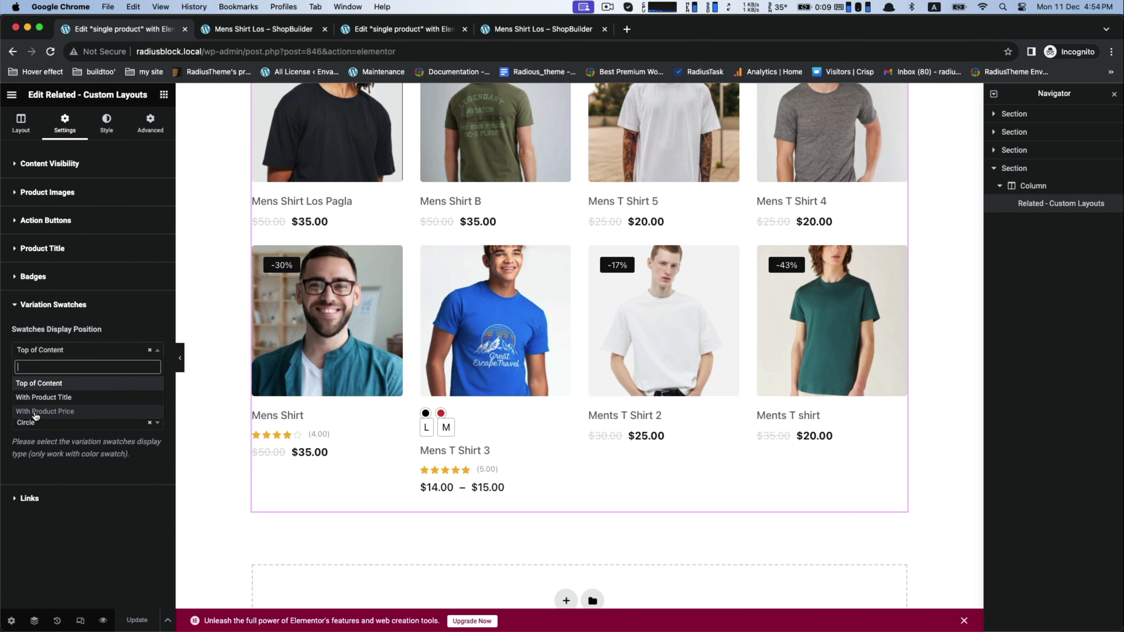
click(60, 411)
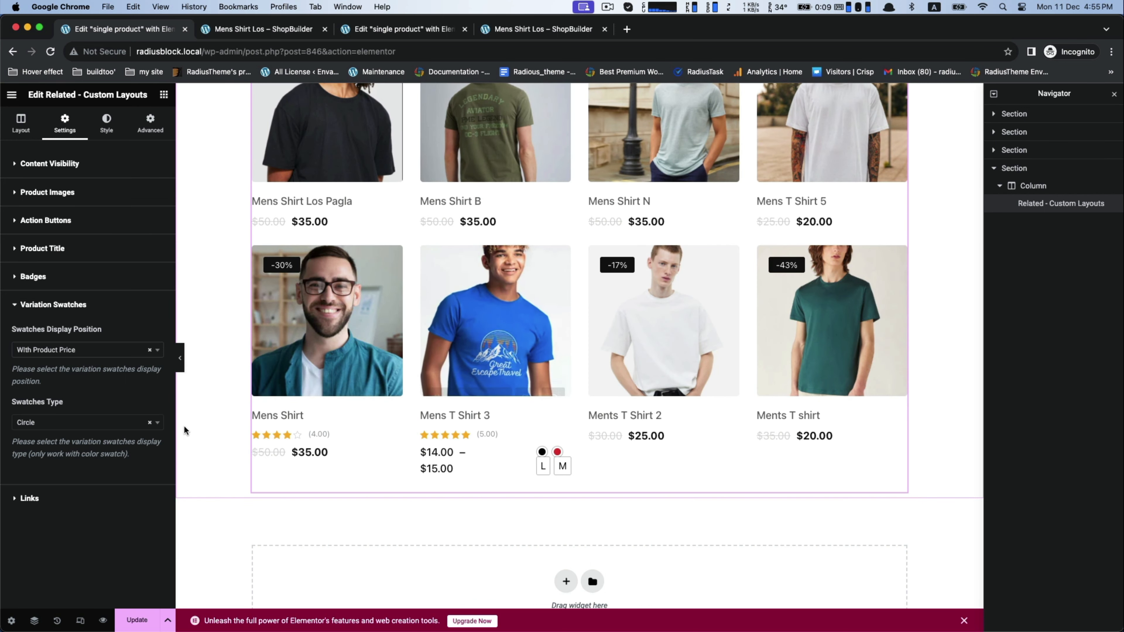
click(75, 350)
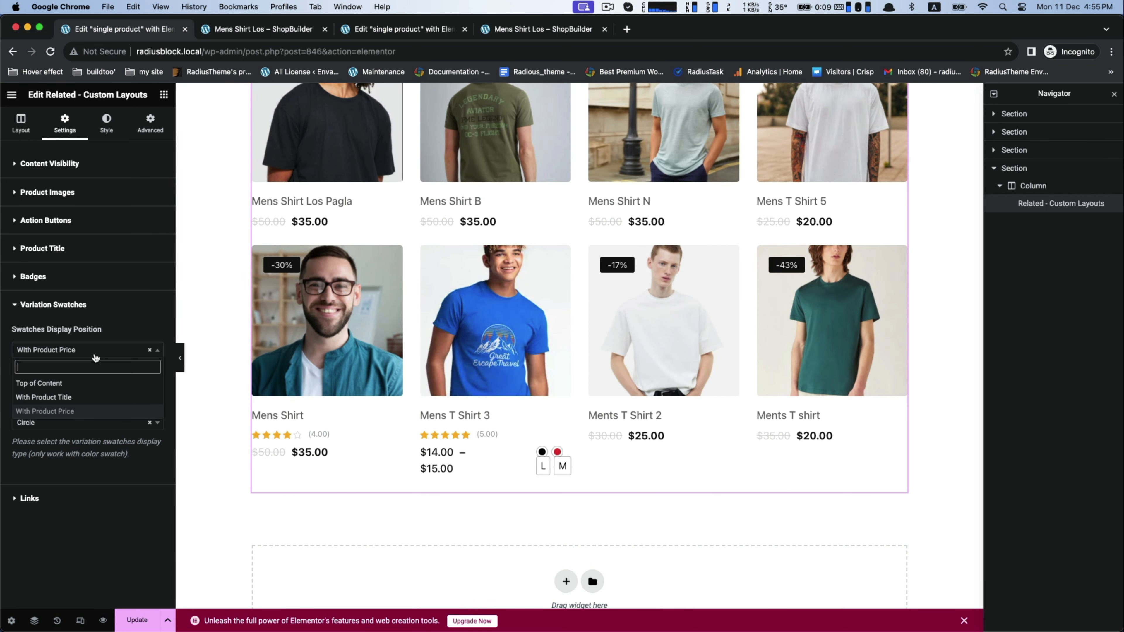
click(68, 386)
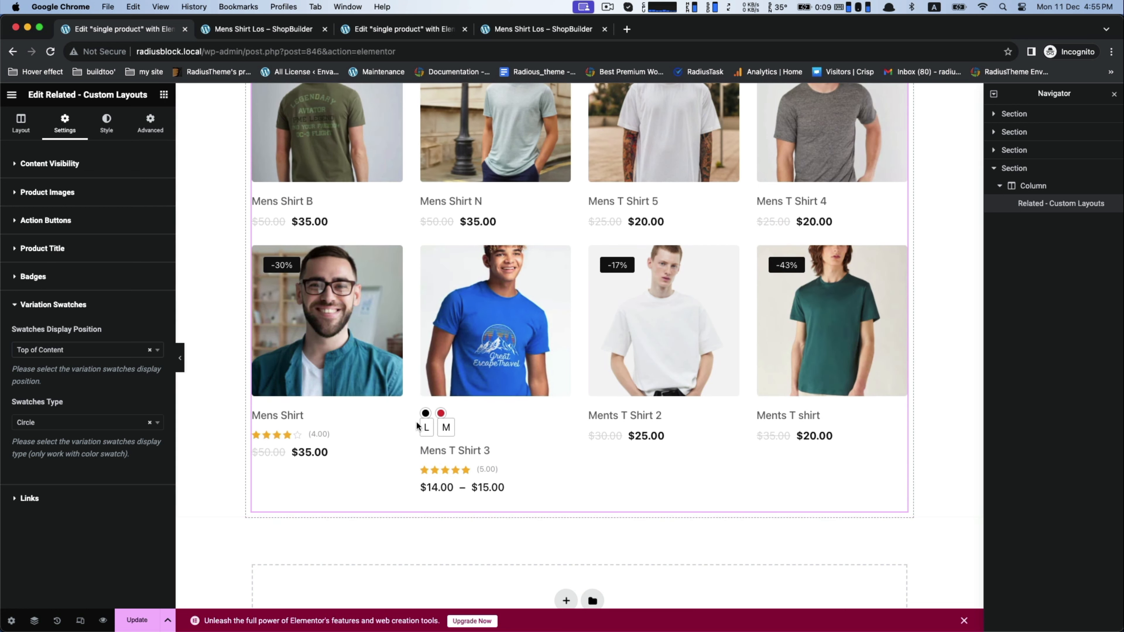
Step: Set the related products' swatches display position to With Product Title and the swatches type to Square, and update the template
click(126, 351)
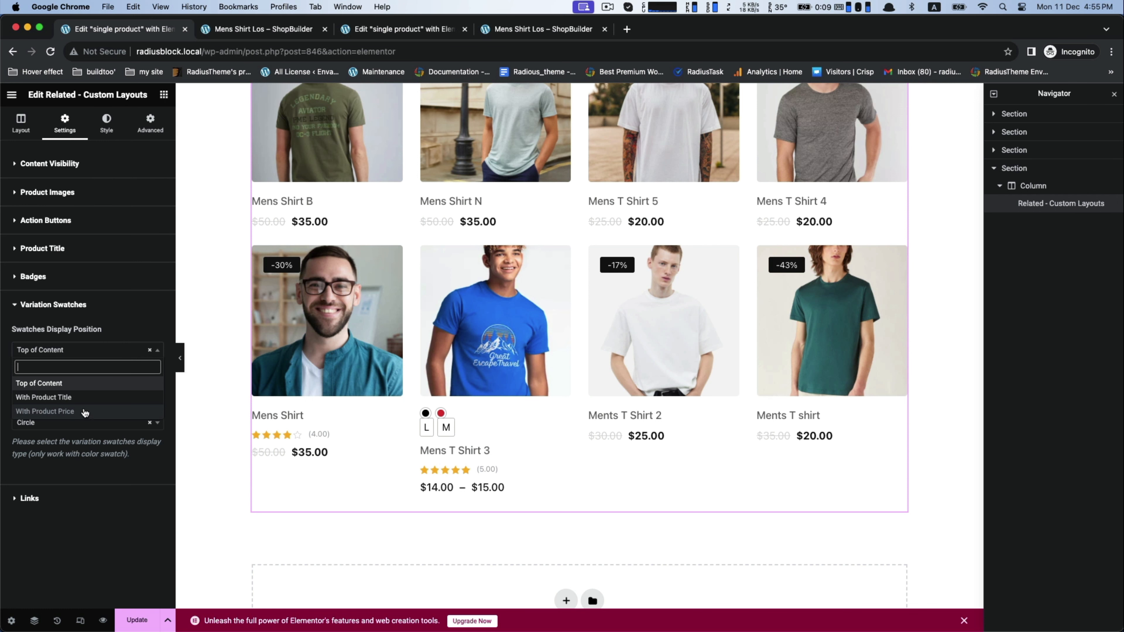
click(84, 396)
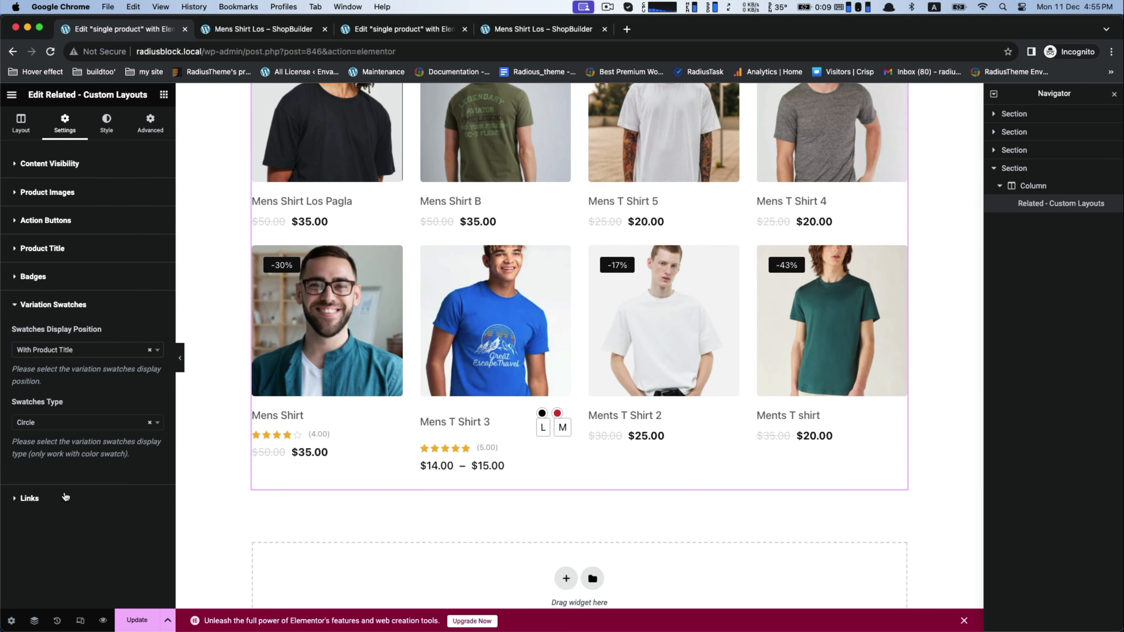
click(58, 426)
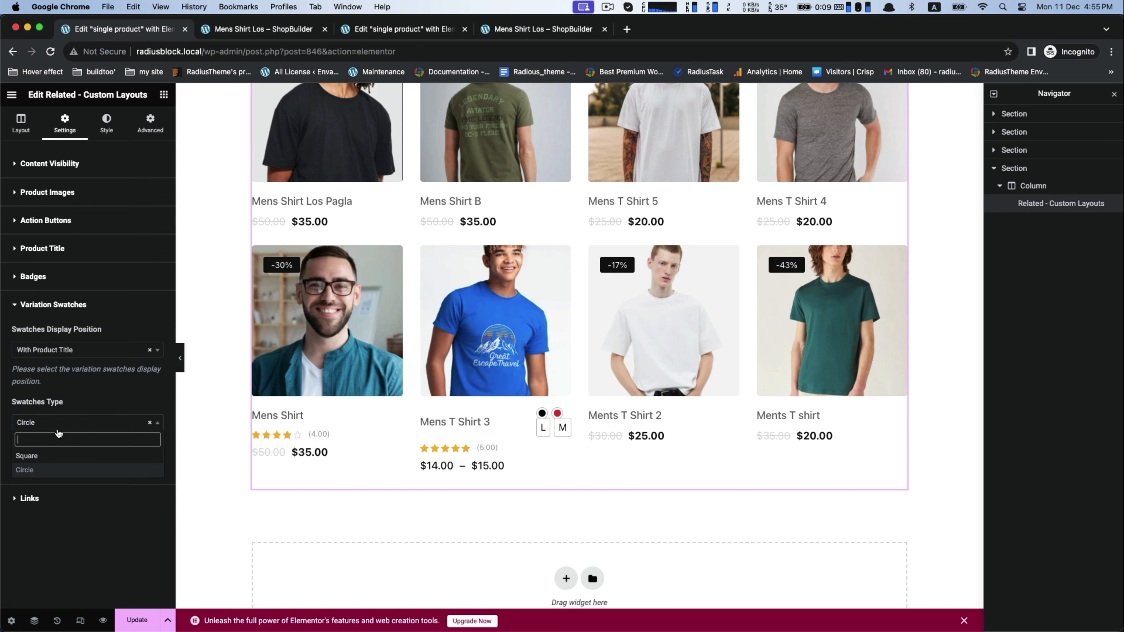
click(27, 455)
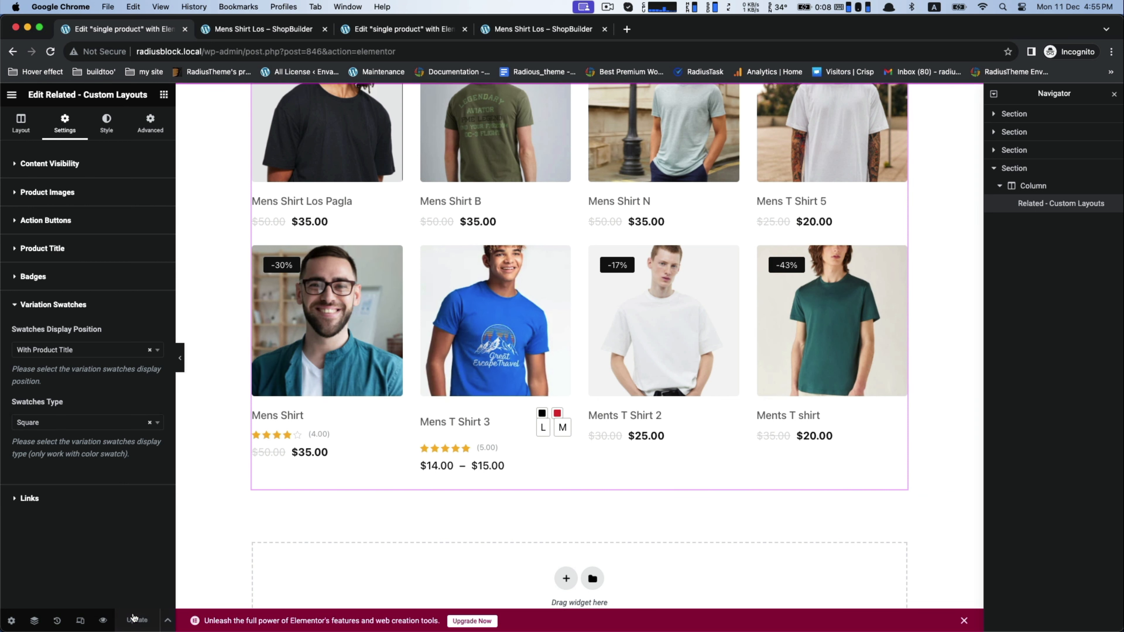
Step: From the Mens Shirt Los page, open the Ments T shirt product and examine the swatches on its related products
click(214, 33)
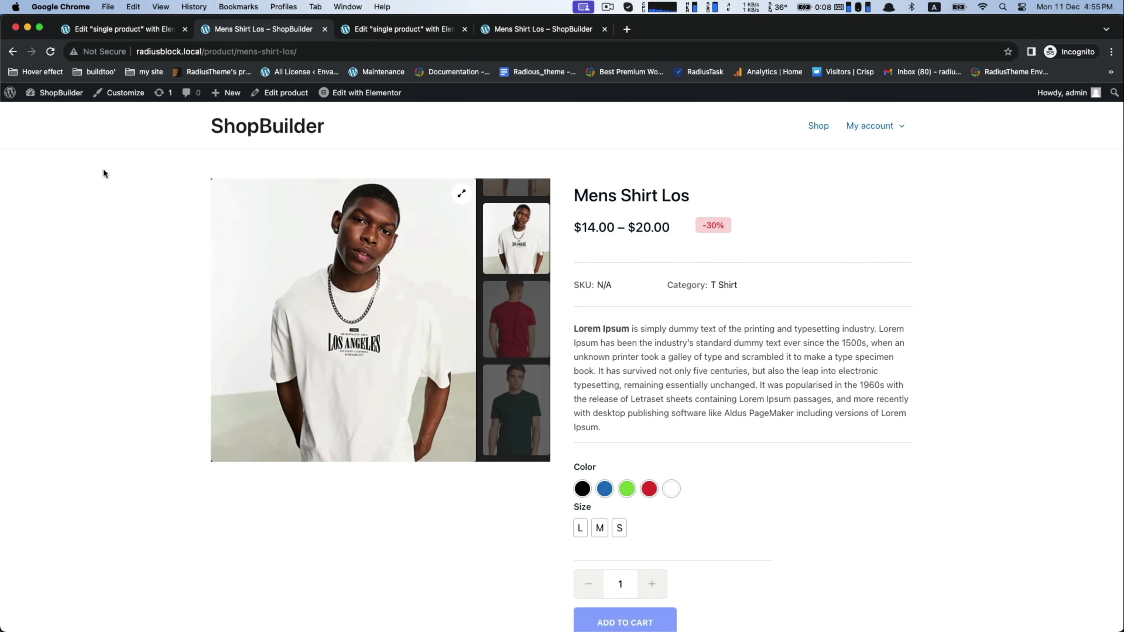
scroll(841, 398, down, 20)
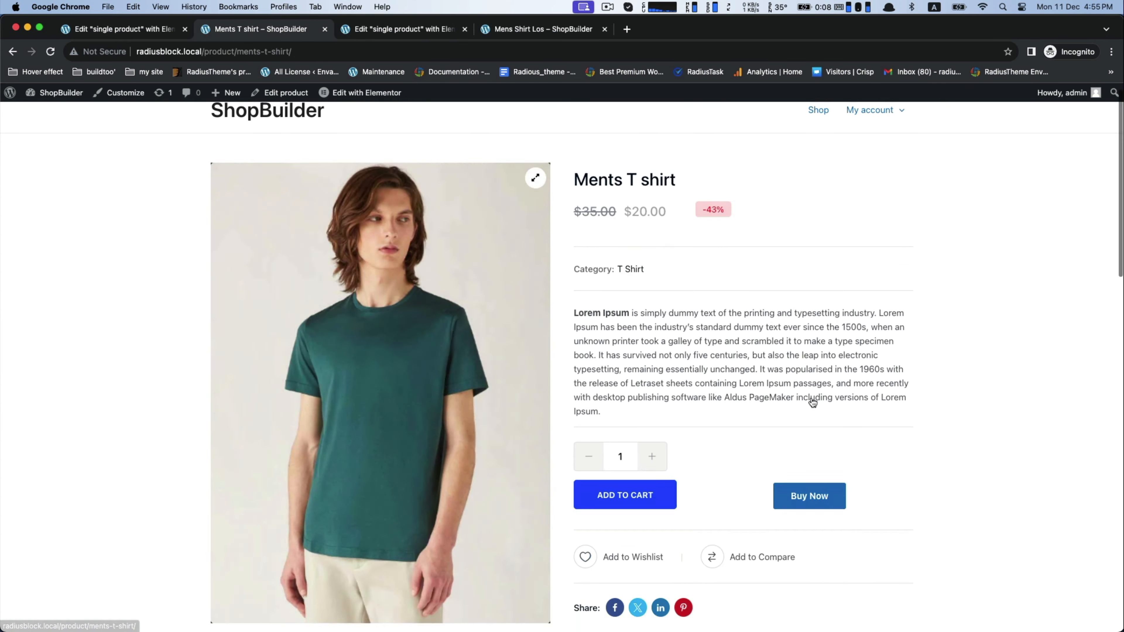
scroll(812, 402, down, 20)
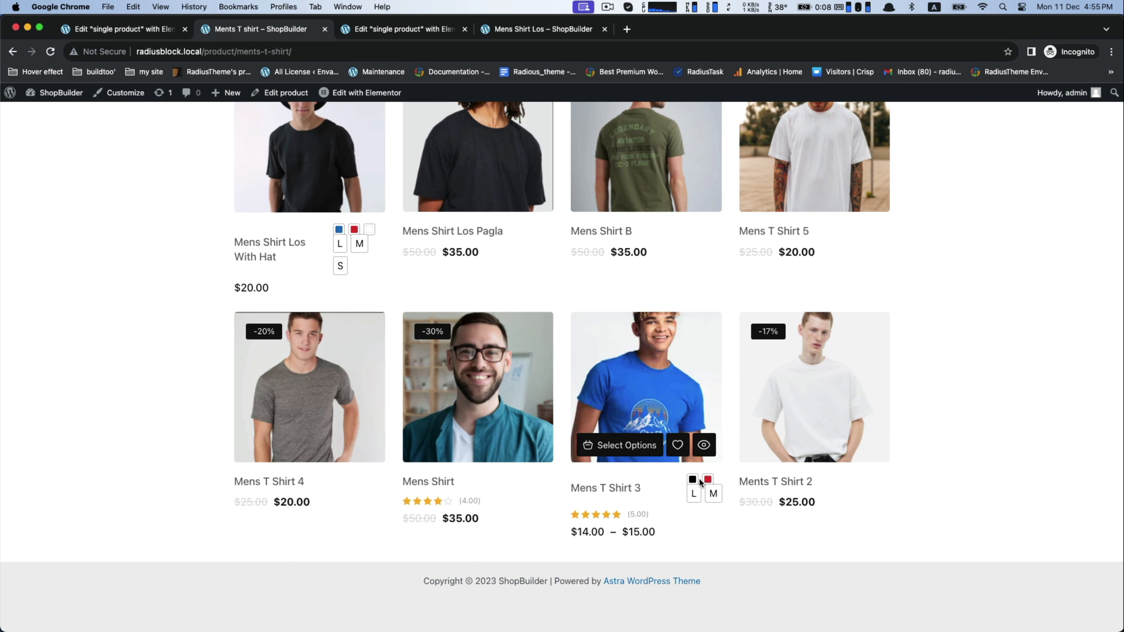
Step: Set the related products' swatches display position to Top of Content in the Elementor editor and update the template
click(87, 29)
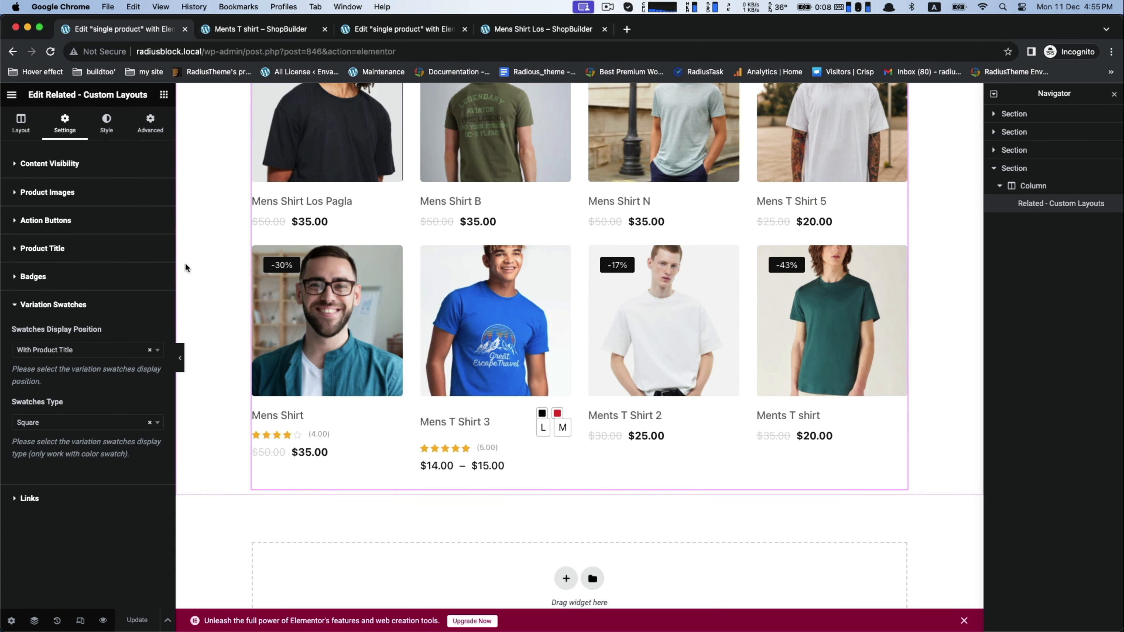
click(51, 351)
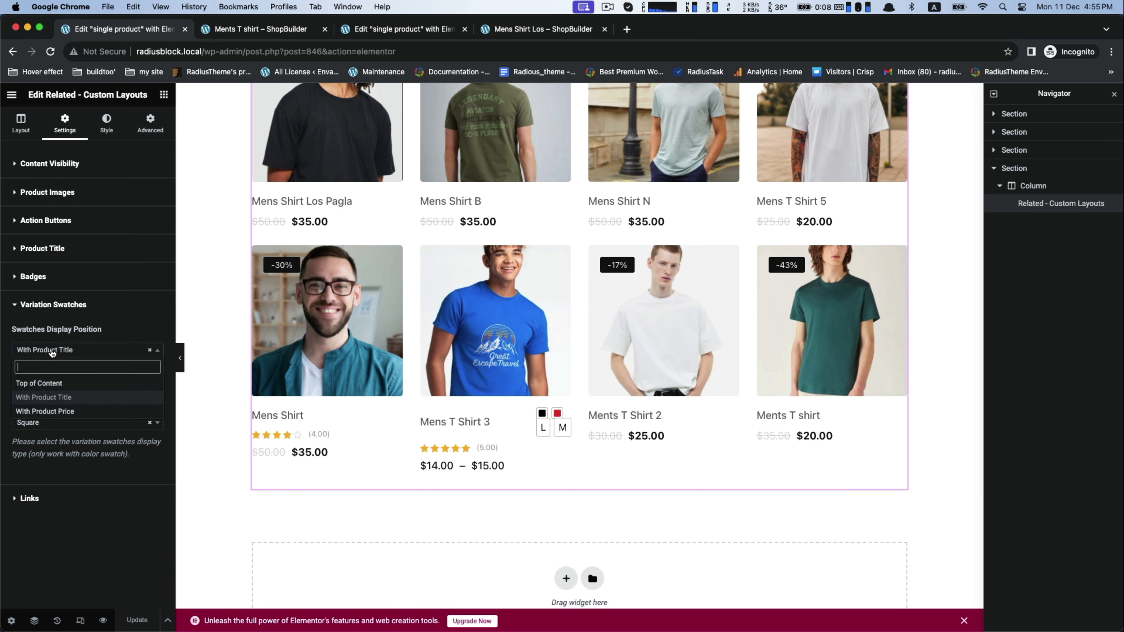
click(33, 381)
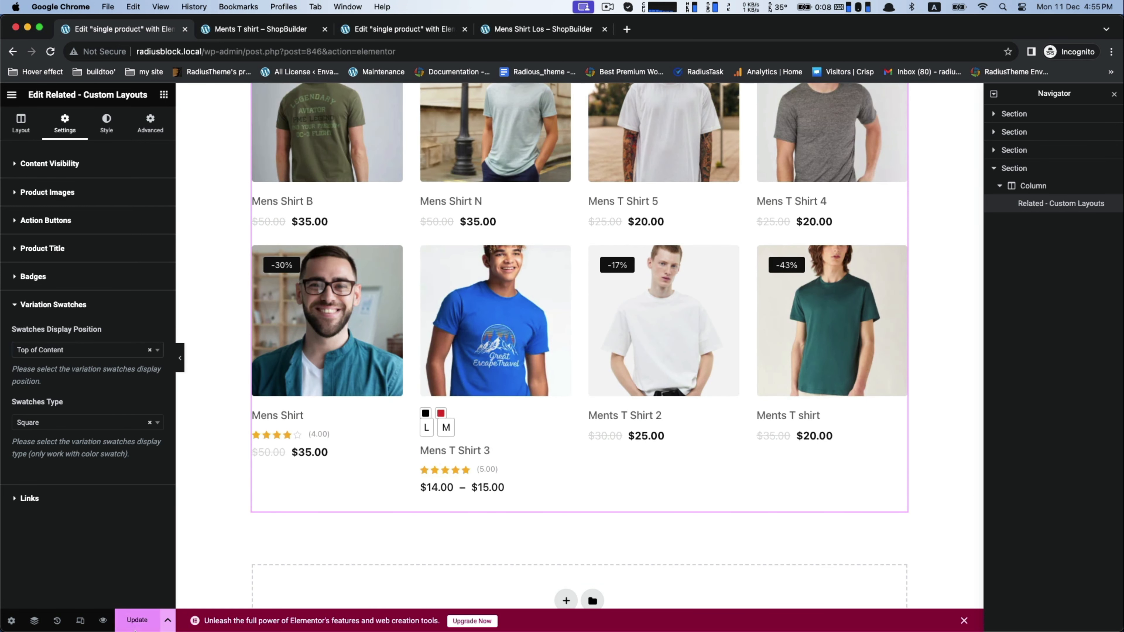
click(136, 619)
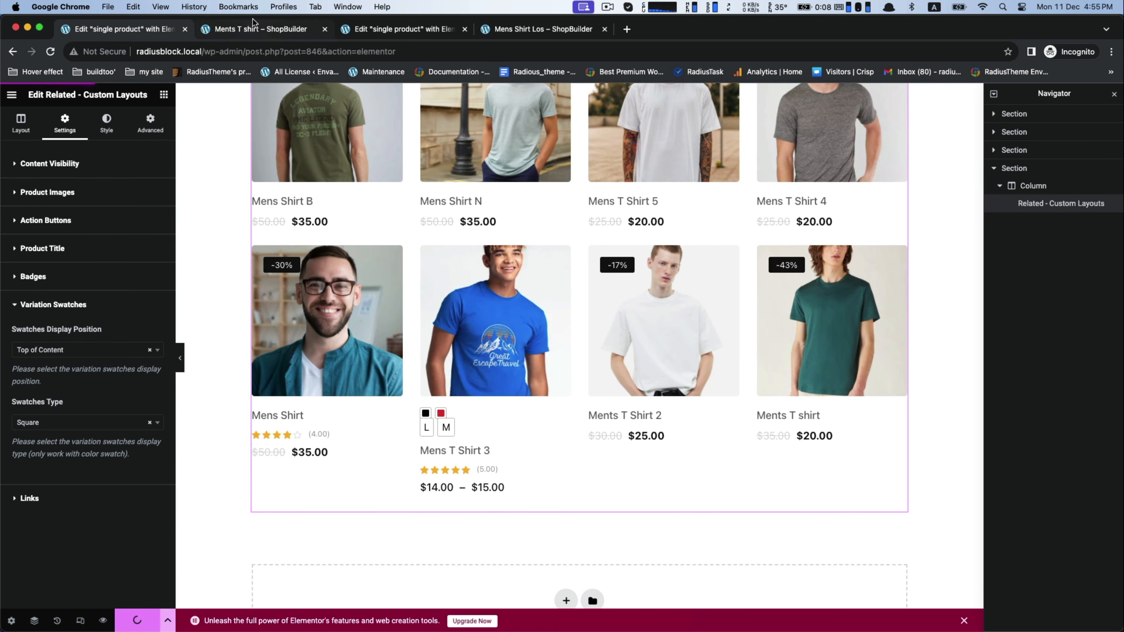
Step: Check the position and shape of the related products' swatches on the Ments T shirt product page
click(249, 30)
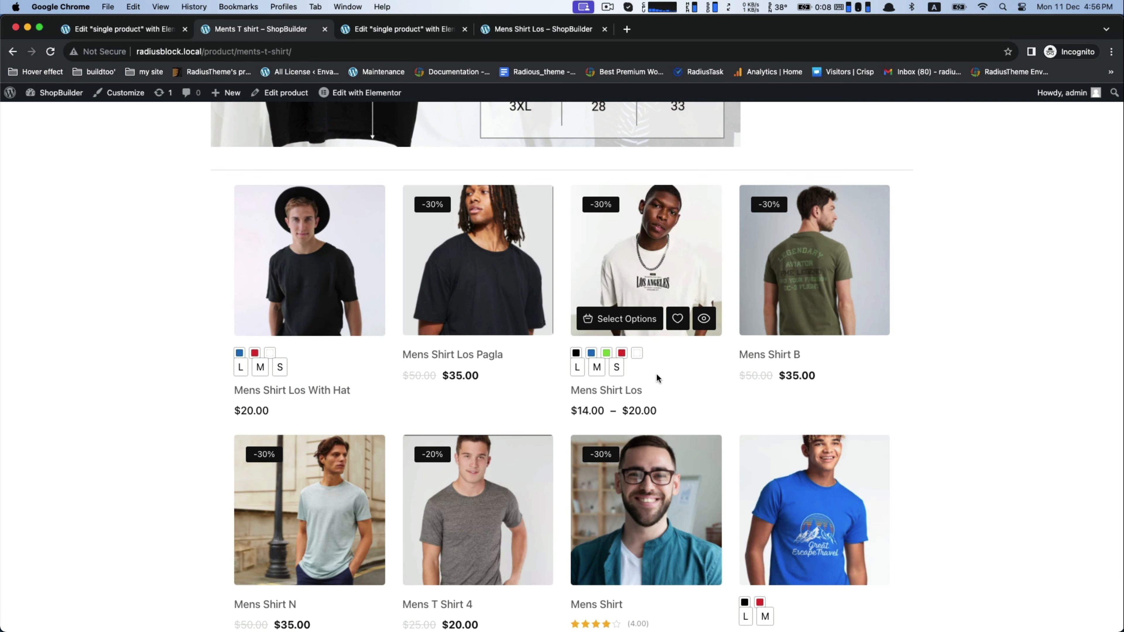
scroll(655, 373, up, 15)
scroll(656, 373, up, 3)
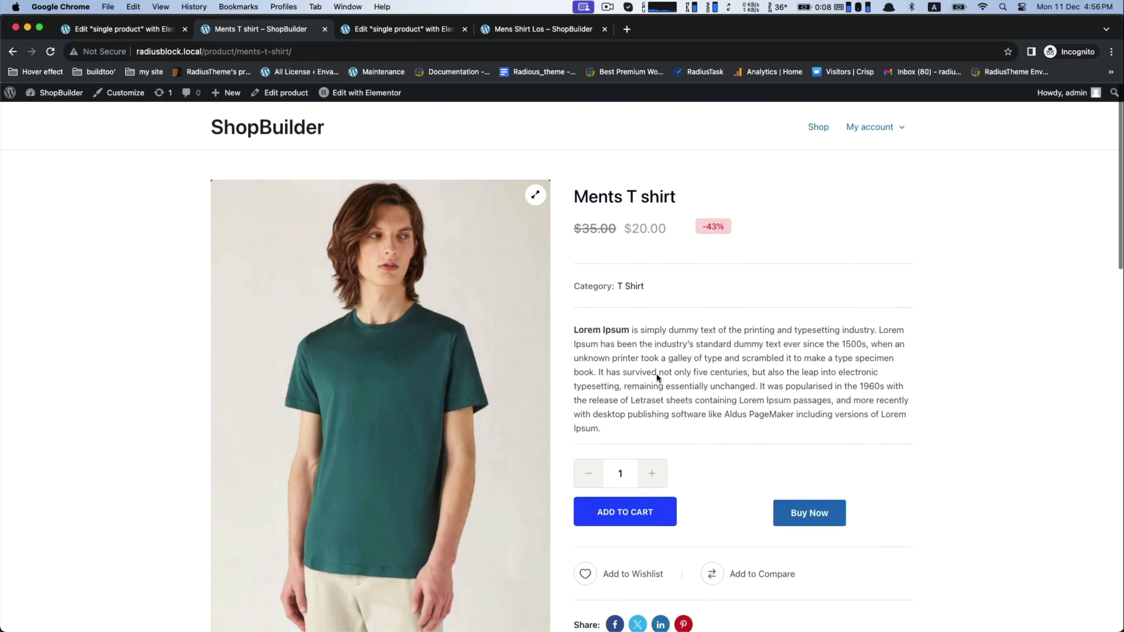
scroll(656, 373, down, 15)
scroll(658, 379, down, 5)
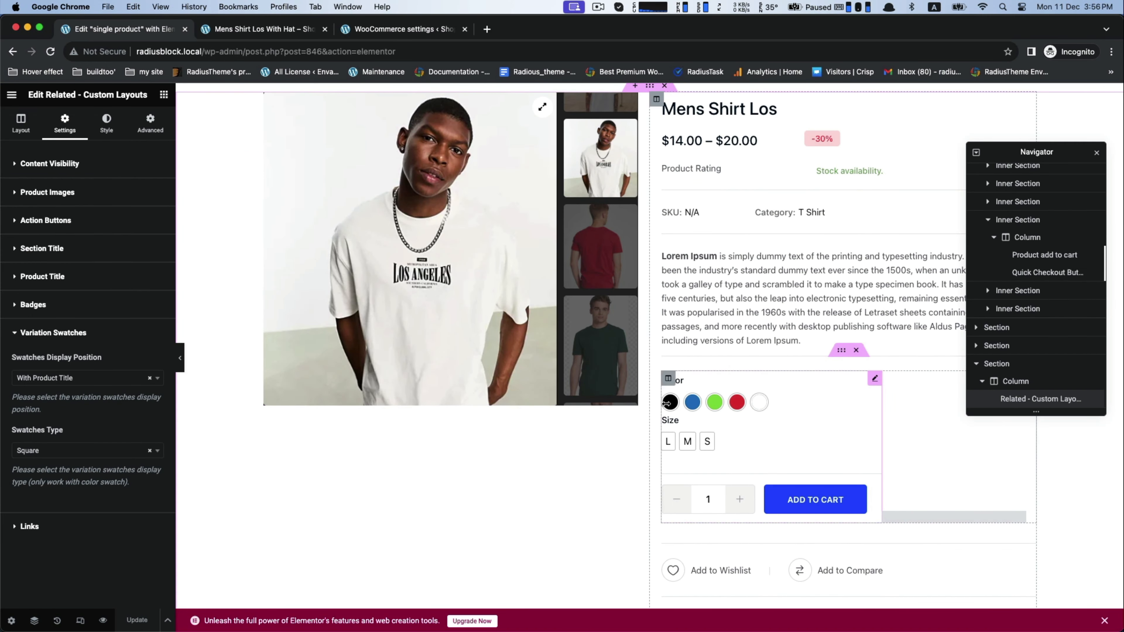
Step: Select the Product add to cart widget in the Elementor template and look through its style and advanced settings
click(771, 403)
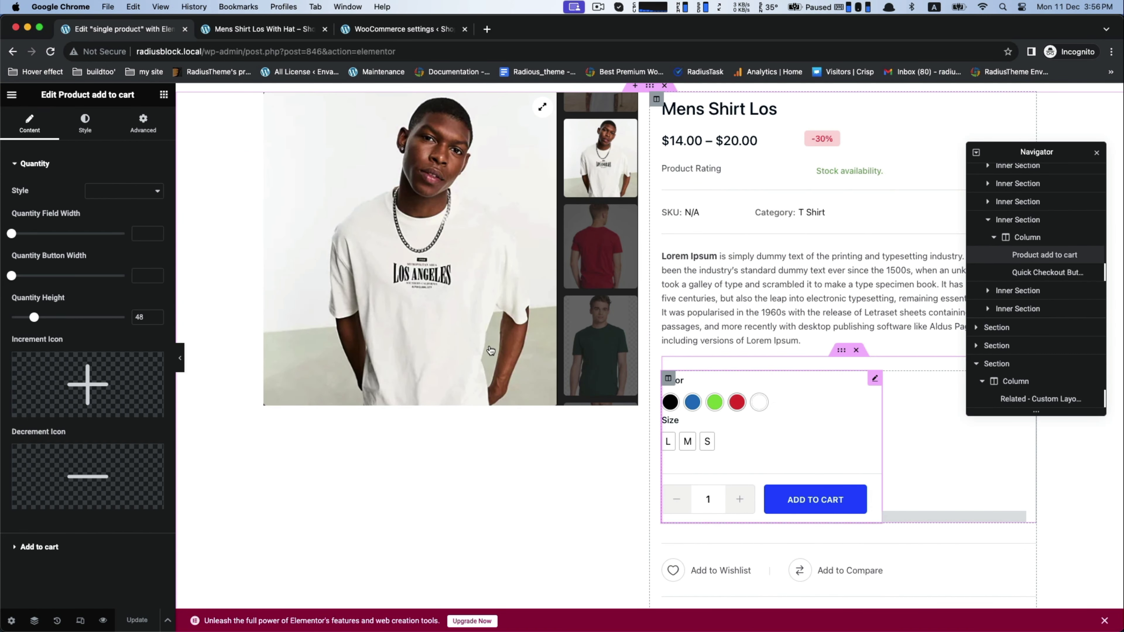
click(83, 120)
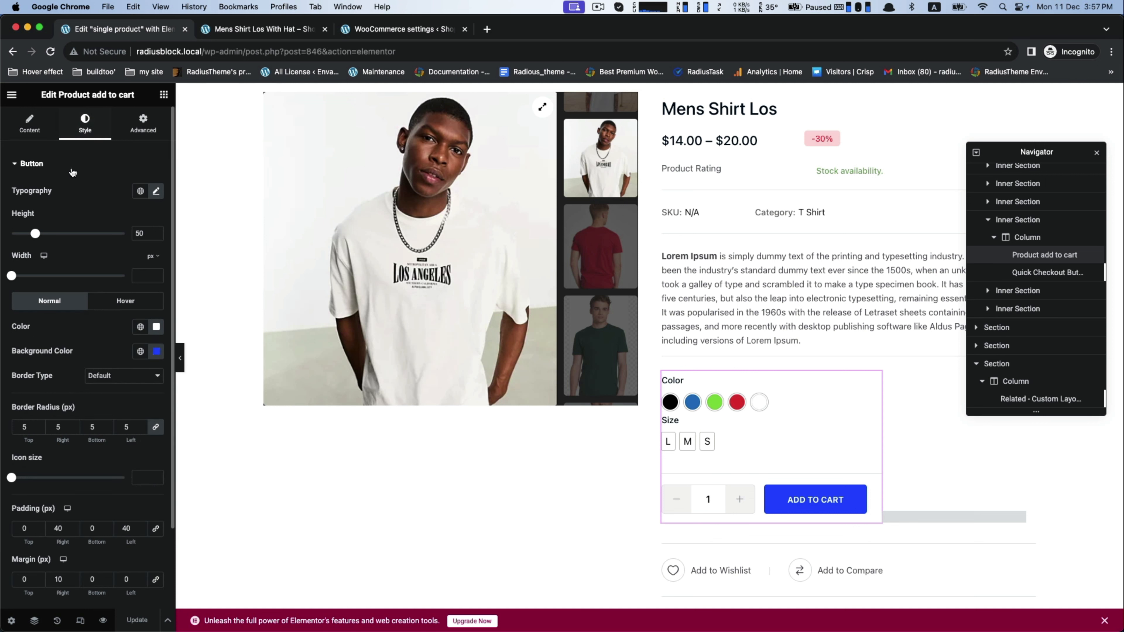
scroll(72, 170, down, 1)
scroll(72, 171, up, 1)
click(135, 131)
scroll(81, 326, down, 4)
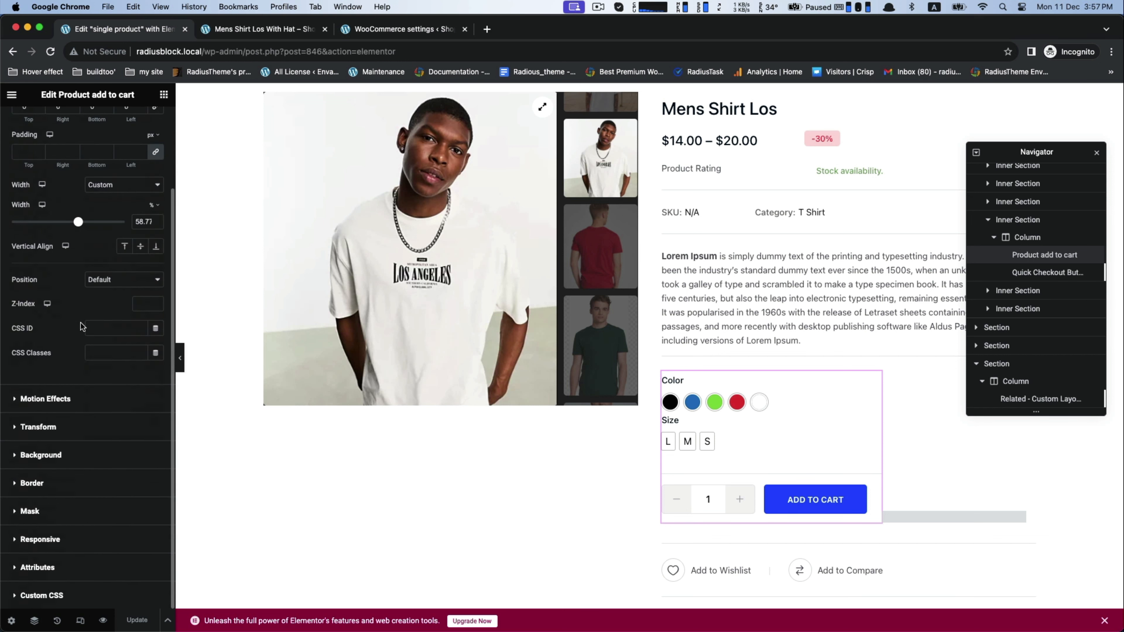
Step: Give the Product add to cart widget a classic light pink background, #F7EDED, and update the template
click(35, 455)
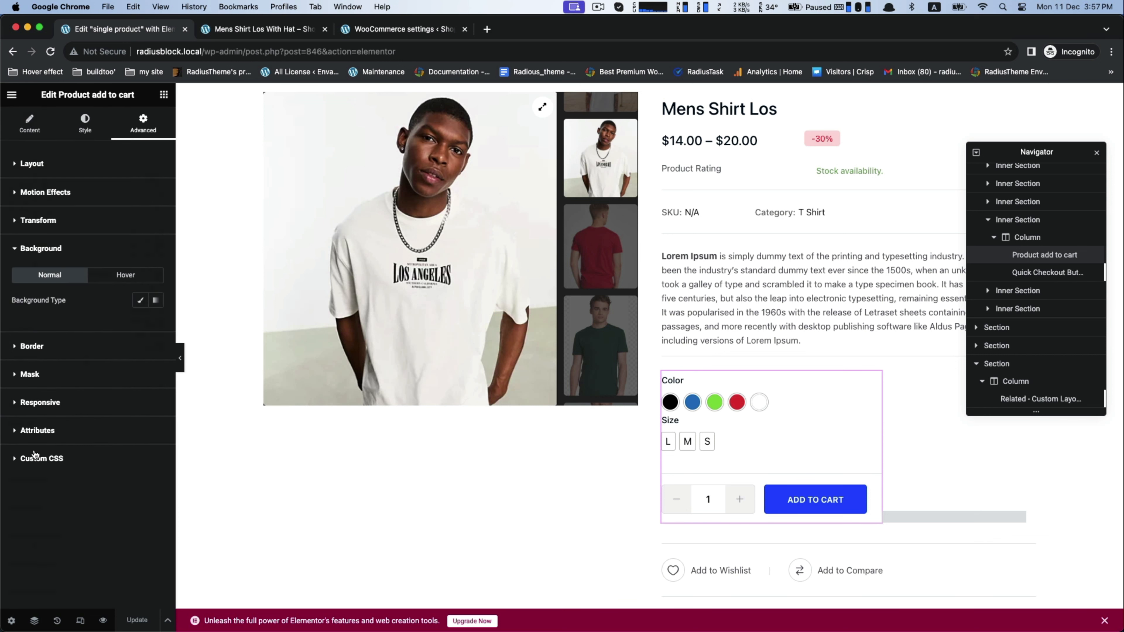
click(139, 301)
click(156, 325)
click(206, 415)
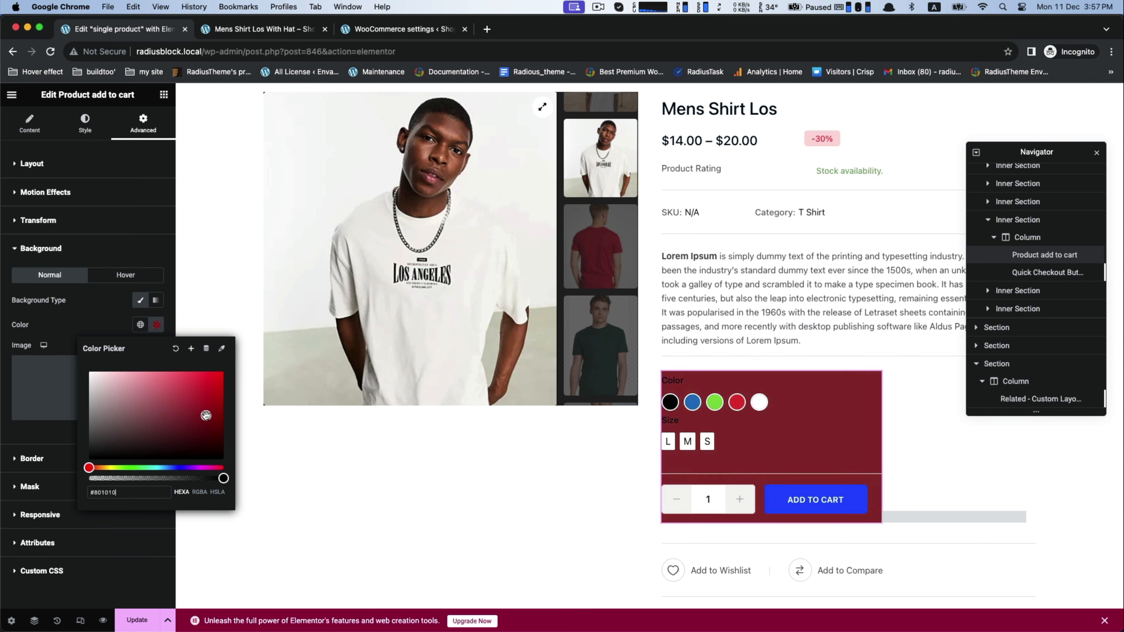
drag(206, 416, 106, 389)
click(138, 620)
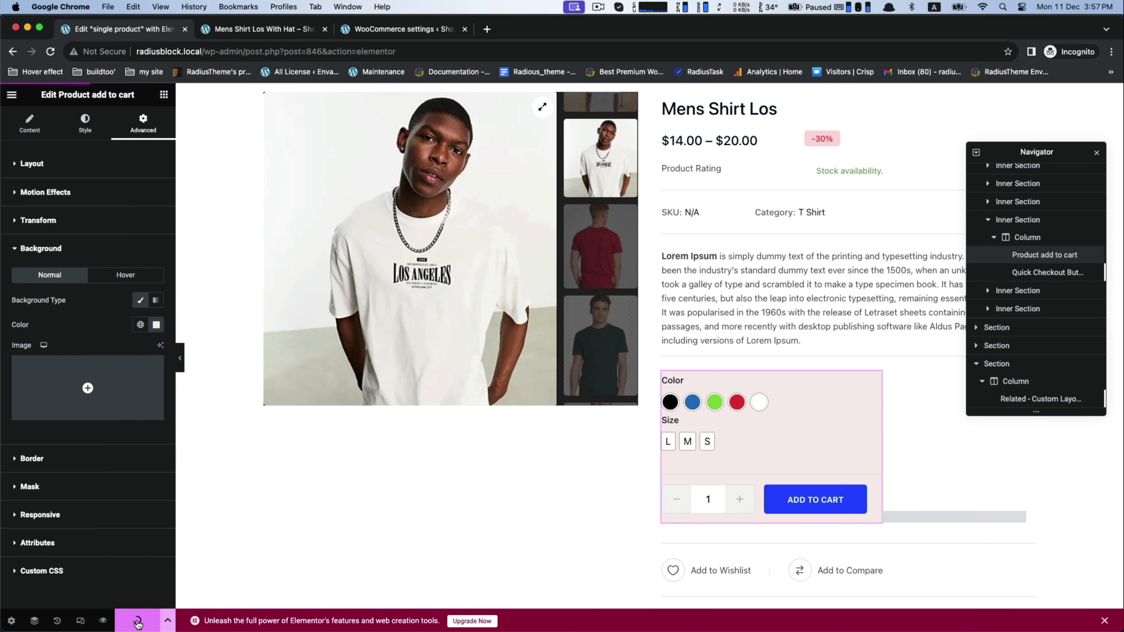
Step: Reload the Mens Shirt Los With Hat product page and check the background behind its swatches and add-to-cart area
scroll(670, 398, up, 2)
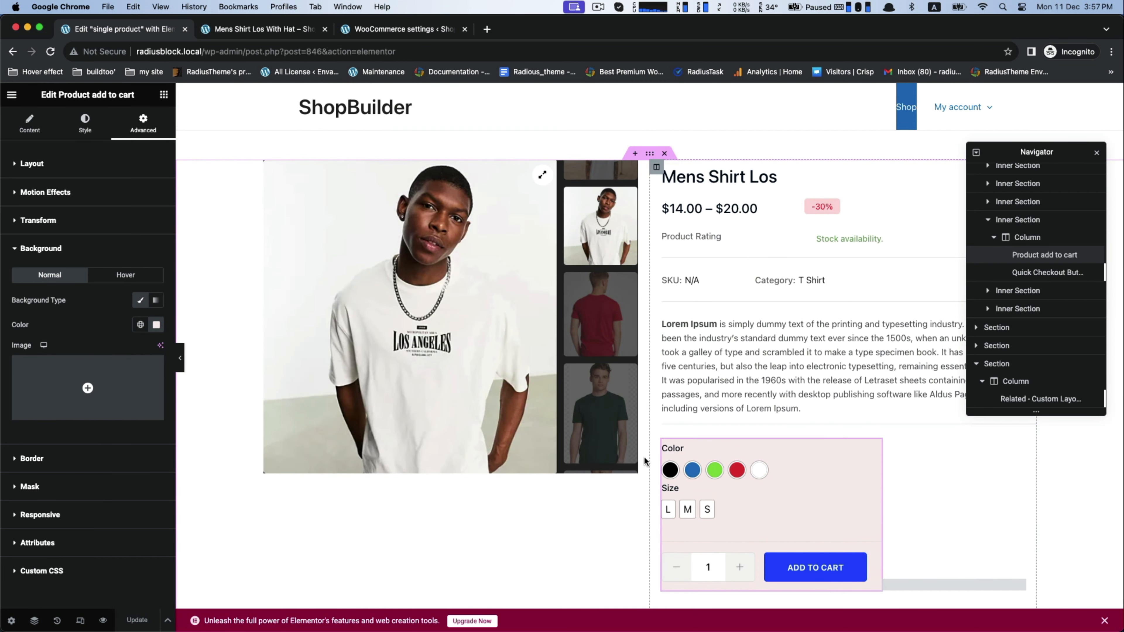
click(297, 30)
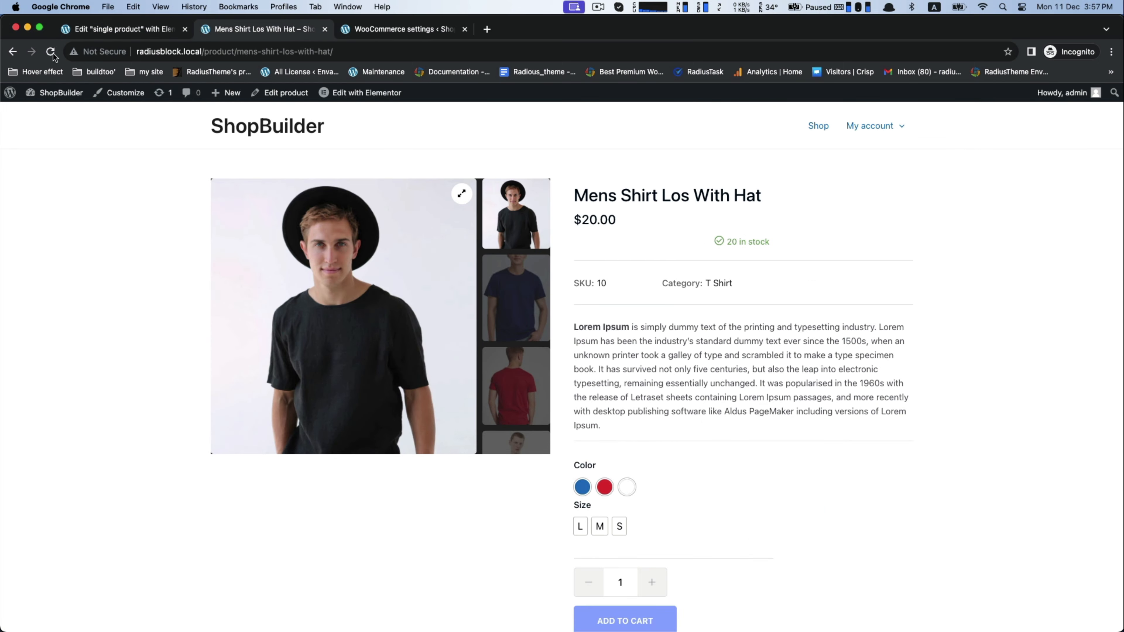
scroll(50, 217, down, 5)
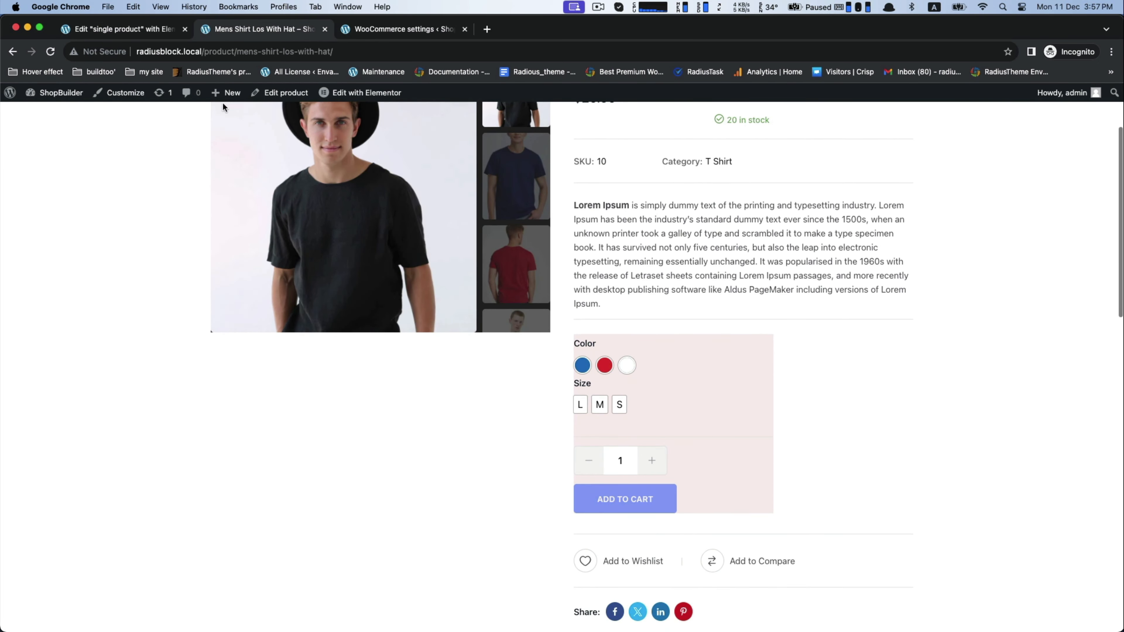
Step: Reset the Product add to cart widget's background colour, update the template, and reload the Mens Shirt Los With Hat product page
click(103, 29)
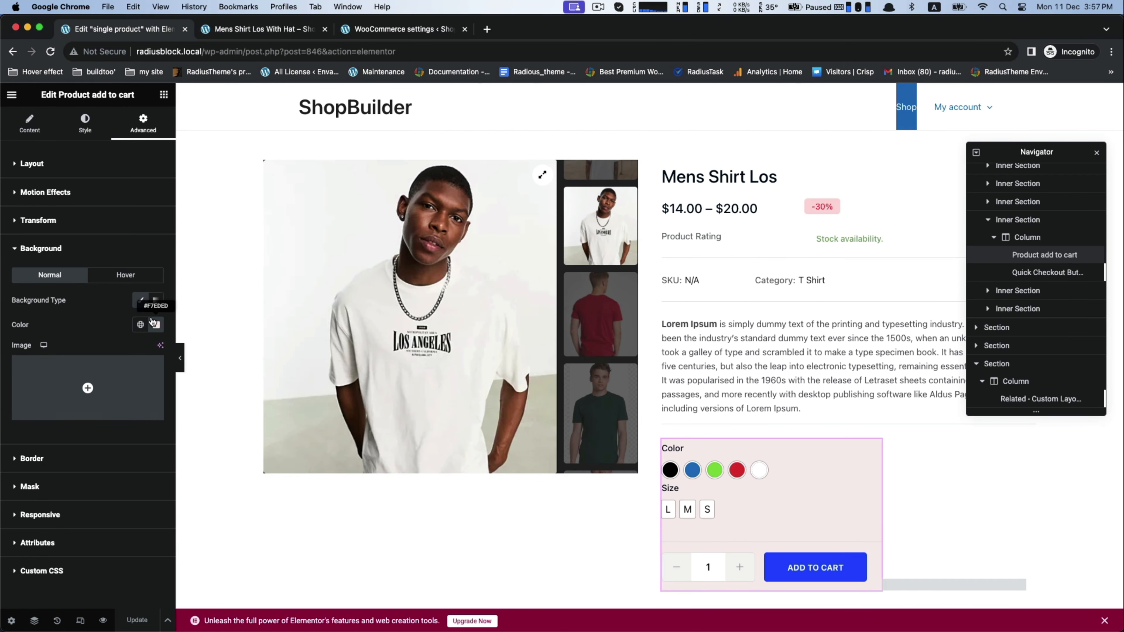
click(155, 326)
click(176, 349)
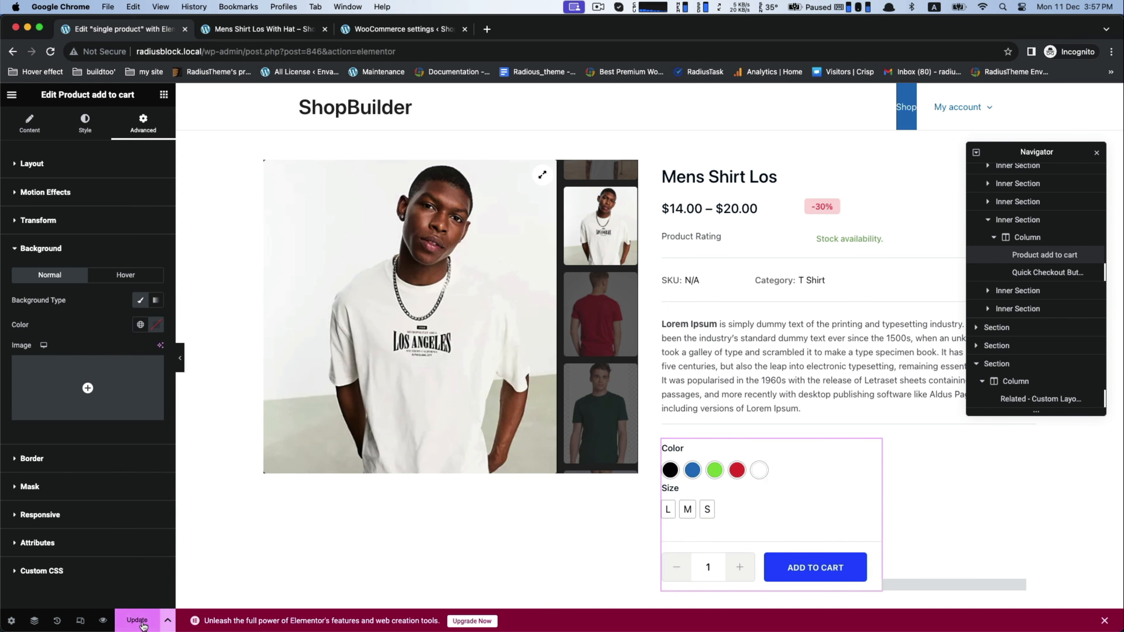
click(138, 621)
click(265, 30)
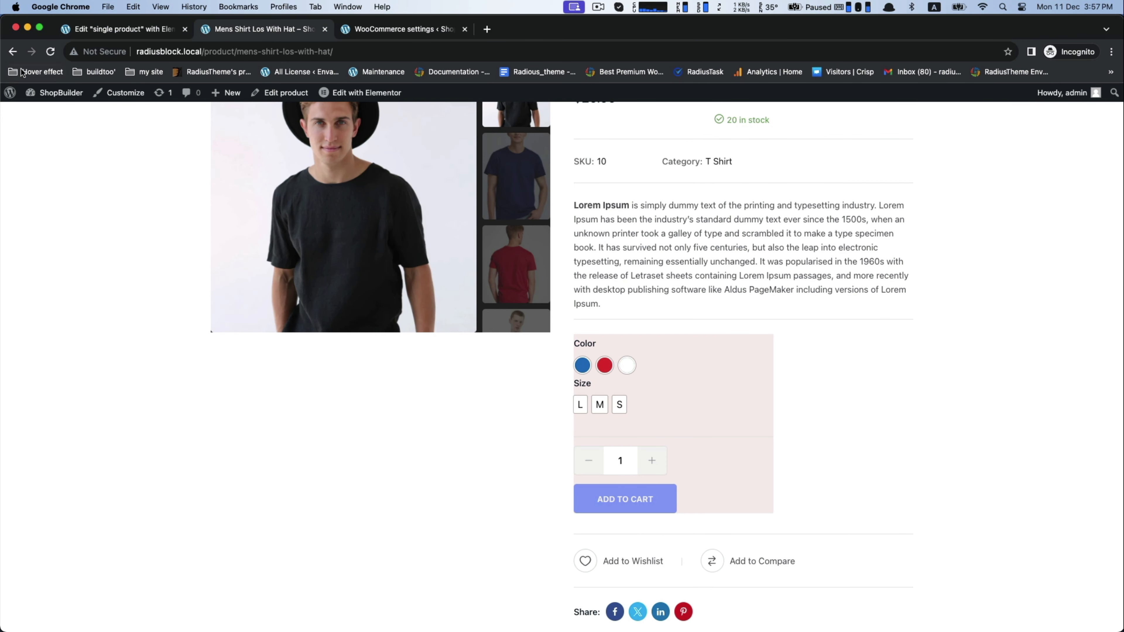
click(49, 52)
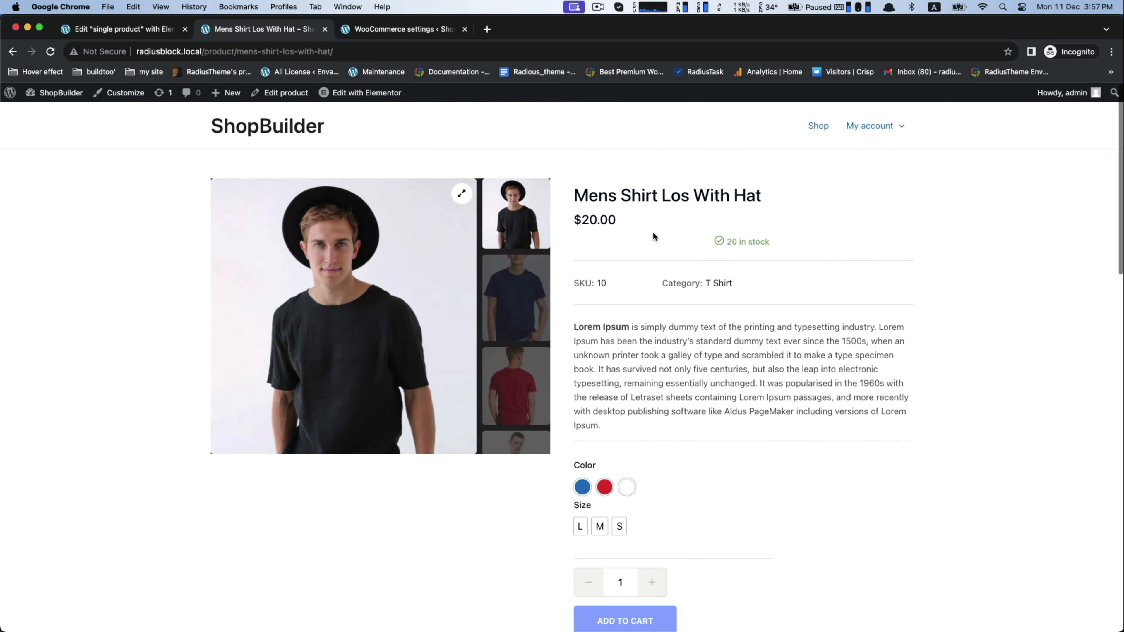
Step: Open the Mens Shirt Los product from the second page of the shop and view its color and size swatches
click(818, 127)
scroll(642, 408, down, 15)
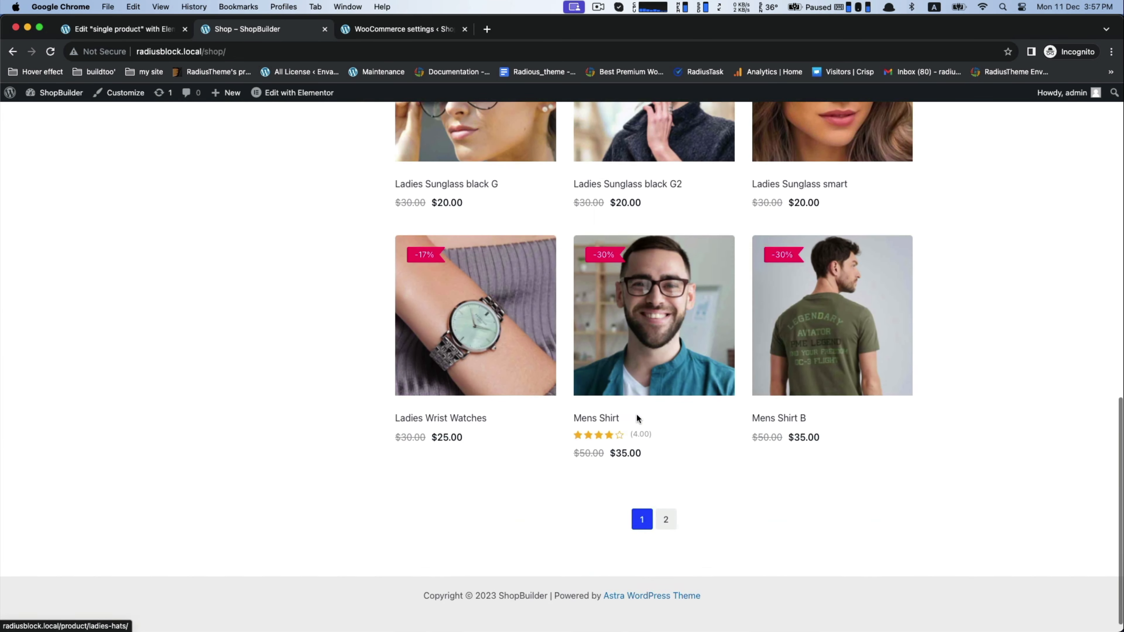
click(665, 504)
scroll(659, 505, down, 2)
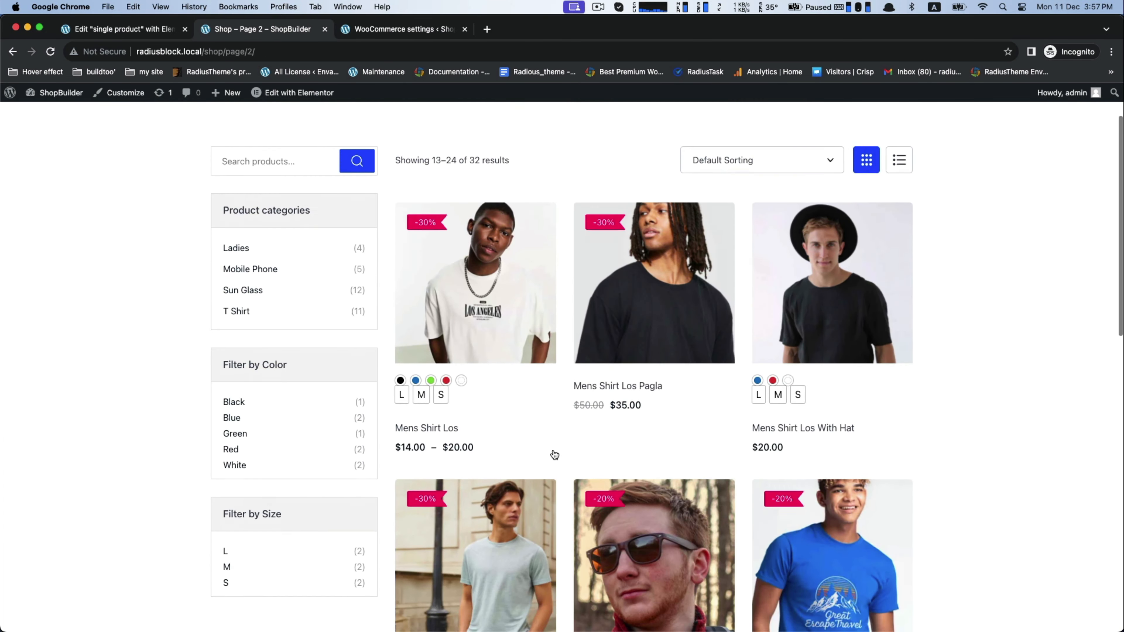
click(489, 309)
scroll(489, 309, down, 2)
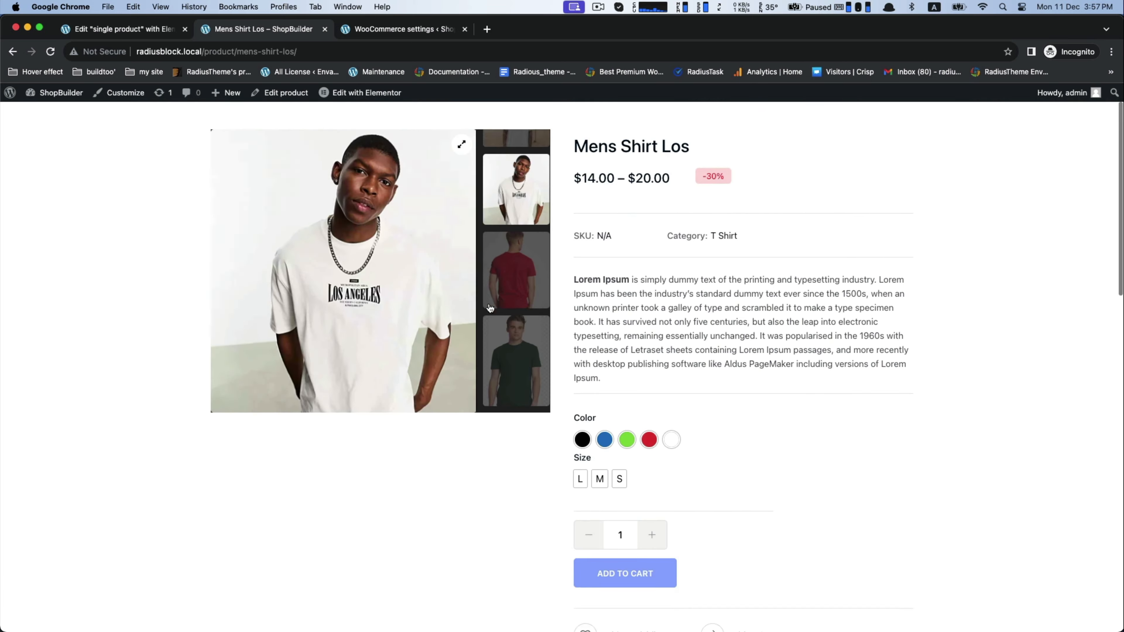